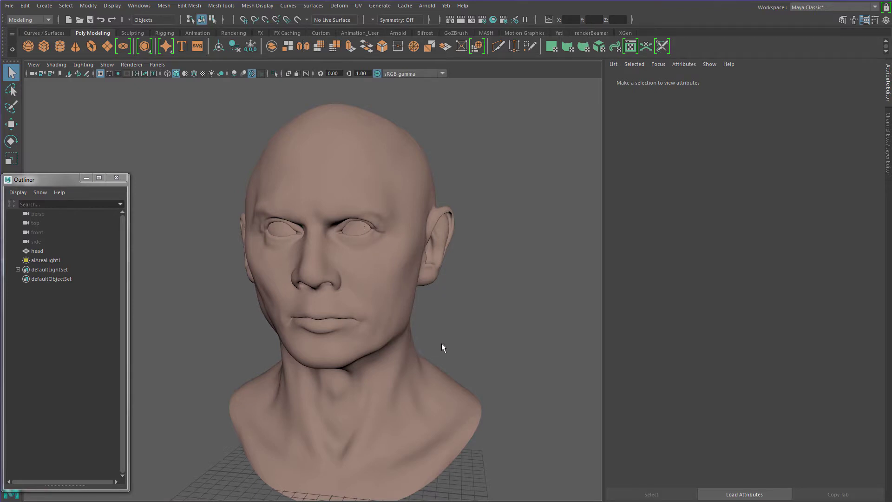
Create a Yeti node on the head mesh
{"action": "left_click", "coordinate": [406, 198]}
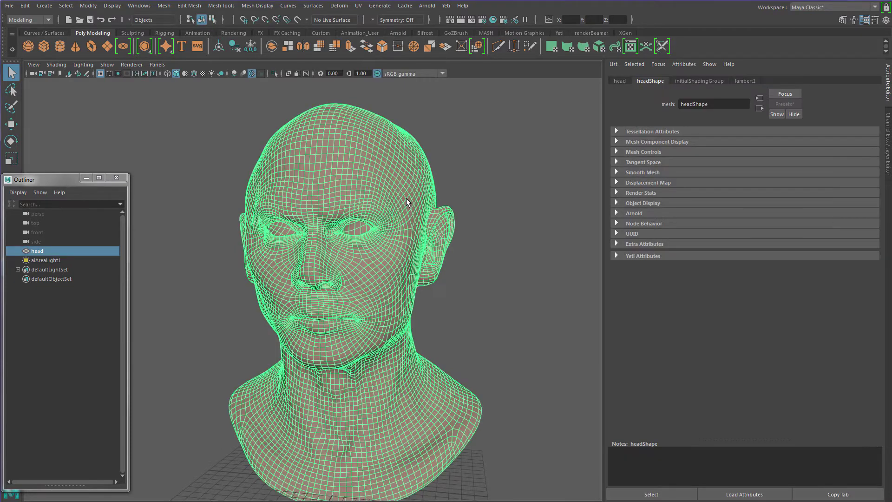
{"action": "left_click", "coordinate": [444, 7]}
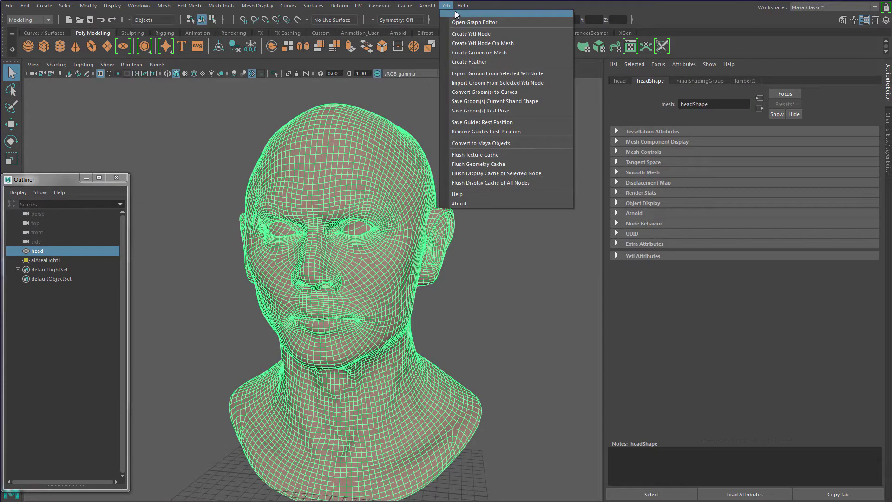
{"action": "left_click", "coordinate": [470, 11]}
{"action": "left_click_drag", "start_coordinate": [471, 8], "coordinate": [459, 141]}
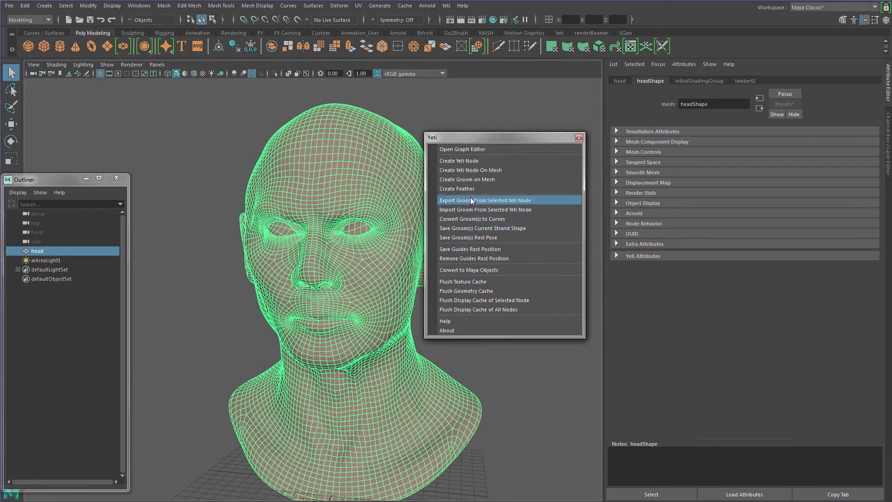
{"action": "left_click", "coordinate": [470, 171]}
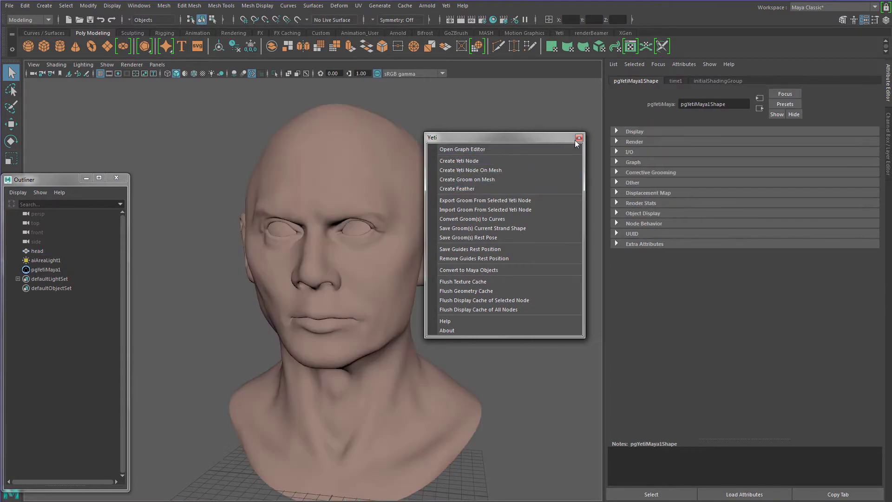
{"action": "left_click", "coordinate": [579, 138]}
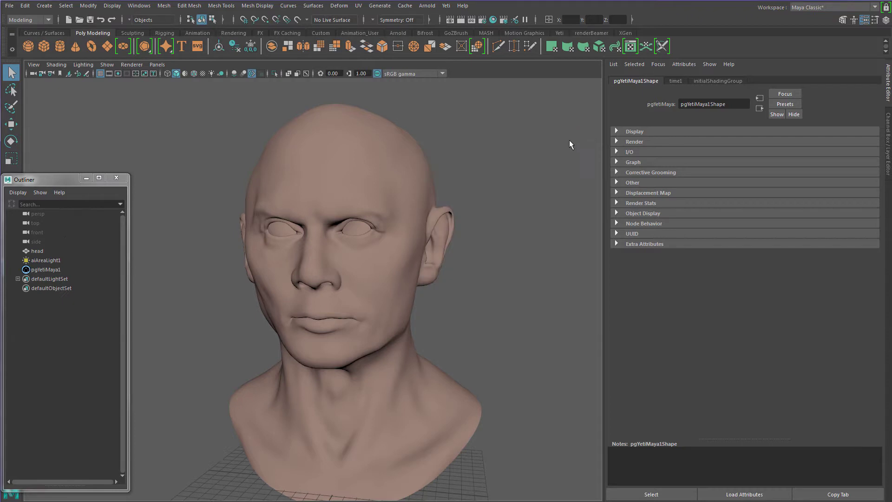
Load MyGroomTest.grm from the project's yeti folder as pgYetiMaya1's input cache file and set the input mode to Cache
{"action": "left_click", "coordinate": [53, 270]}
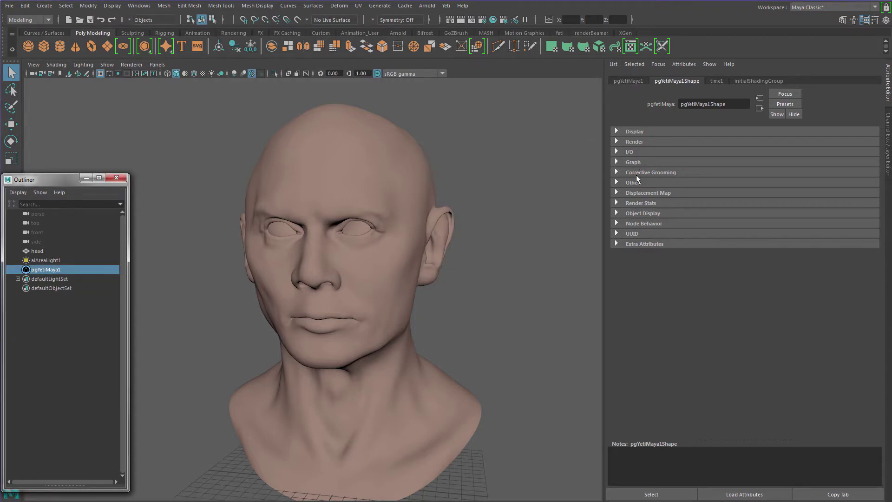
{"action": "left_click", "coordinate": [617, 152]}
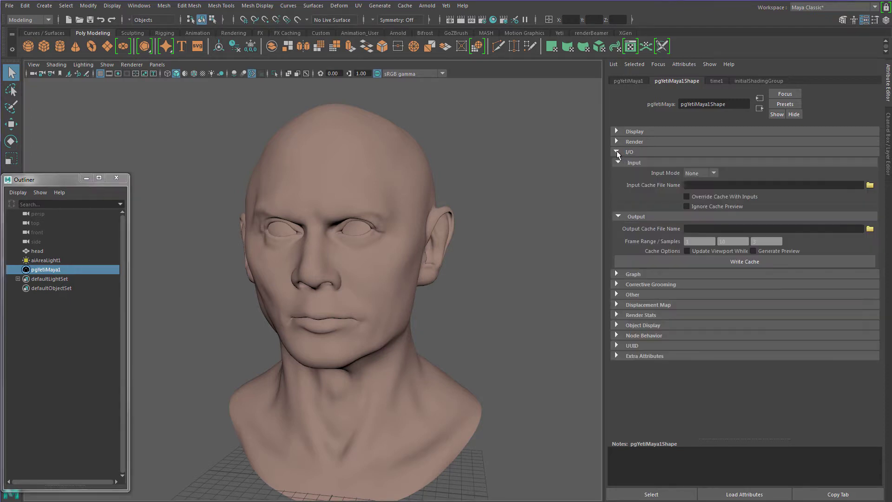
{"action": "left_click", "coordinate": [869, 185]}
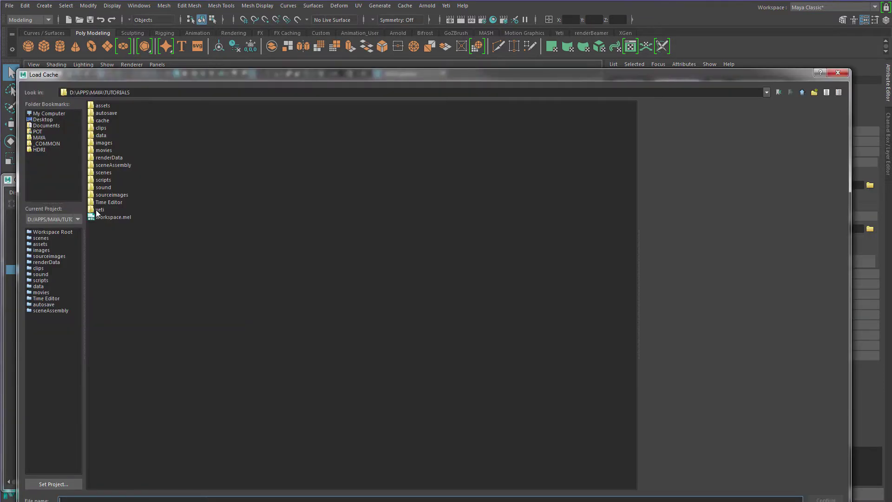
{"action": "left_click", "coordinate": [98, 211]}
{"action": "double_click", "coordinate": [98, 210]}
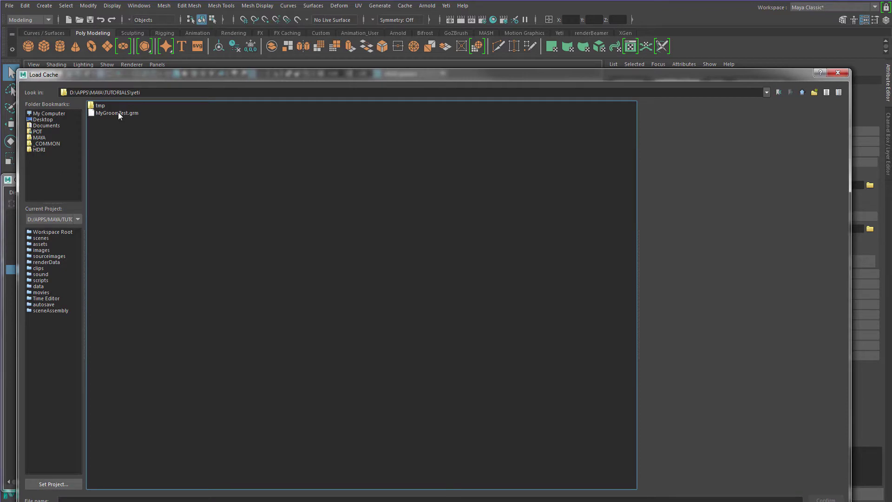
{"action": "left_click", "coordinate": [118, 112]}
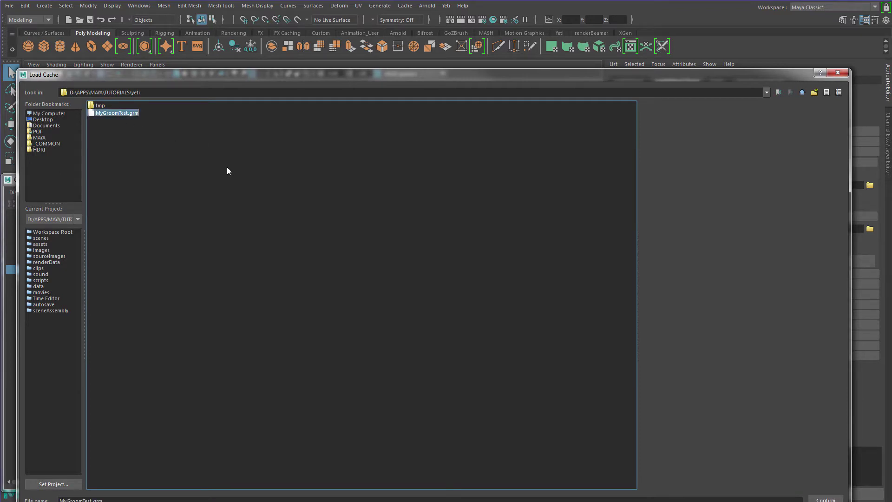
{"action": "left_click", "coordinate": [827, 499]}
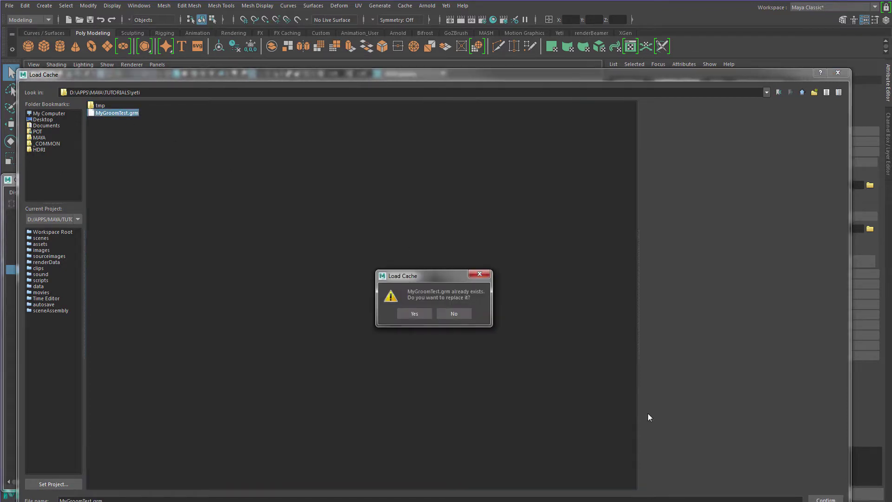
{"action": "left_click", "coordinate": [411, 318]}
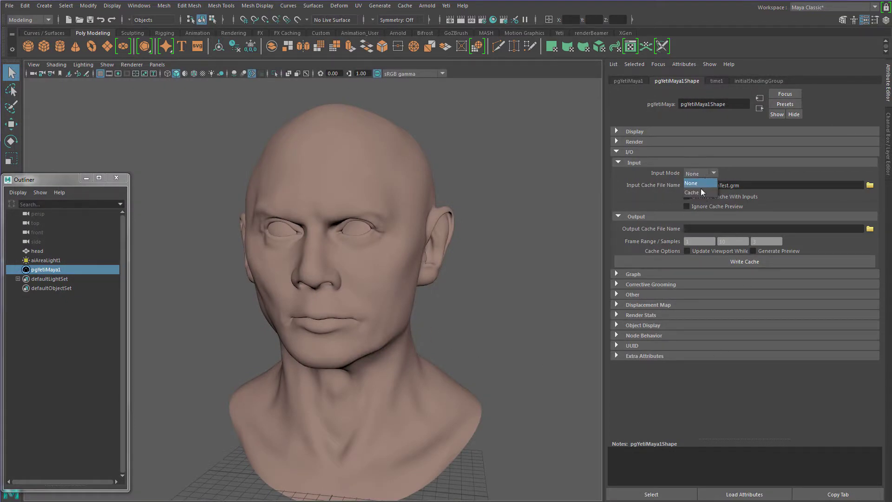
{"action": "left_click", "coordinate": [701, 193]}
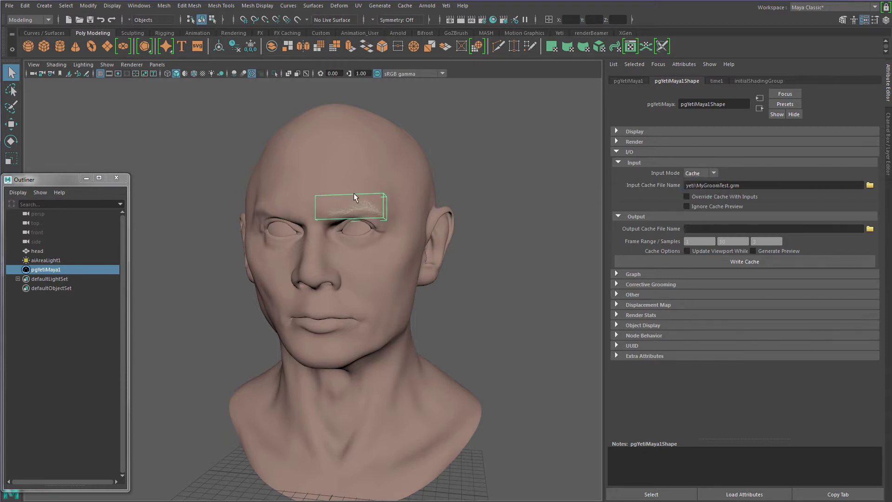
Set pgYetiMaya1's display color to black and its viewport width to 2.5
{"action": "scroll", "coordinate": [353, 193], "scroll_direction": "up", "scroll_amount": 5}
{"action": "middle_click_drag", "start_coordinate": [384, 159], "coordinate": [346, 334], "text": "alt"}
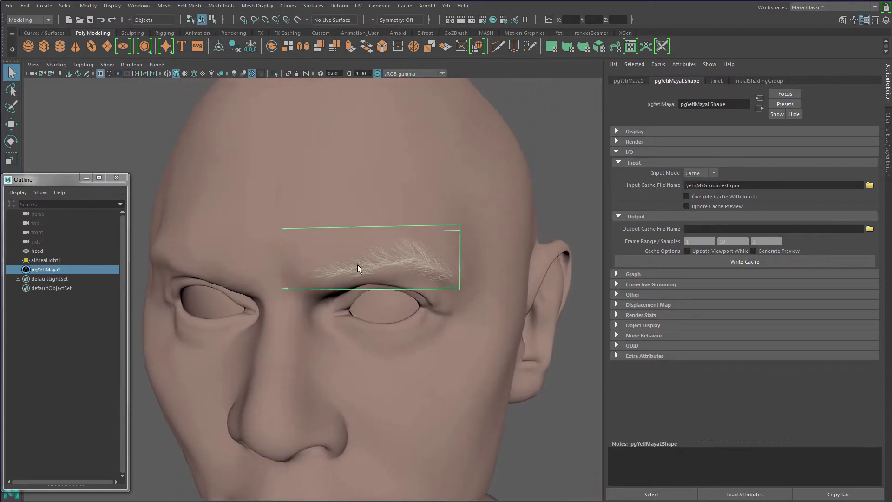
{"action": "right_click_drag", "start_coordinate": [358, 267], "coordinate": [405, 278], "text": "alt"}
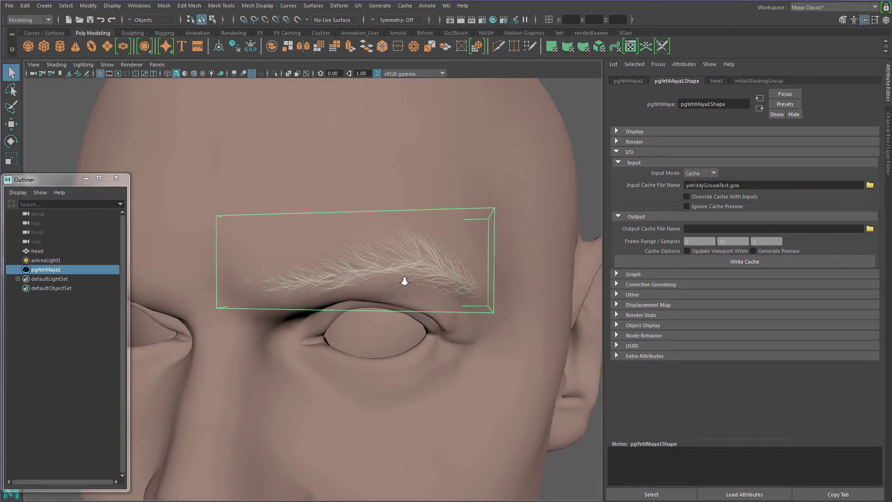
{"action": "left_click_drag", "start_coordinate": [404, 279], "coordinate": [376, 274], "text": "alt"}
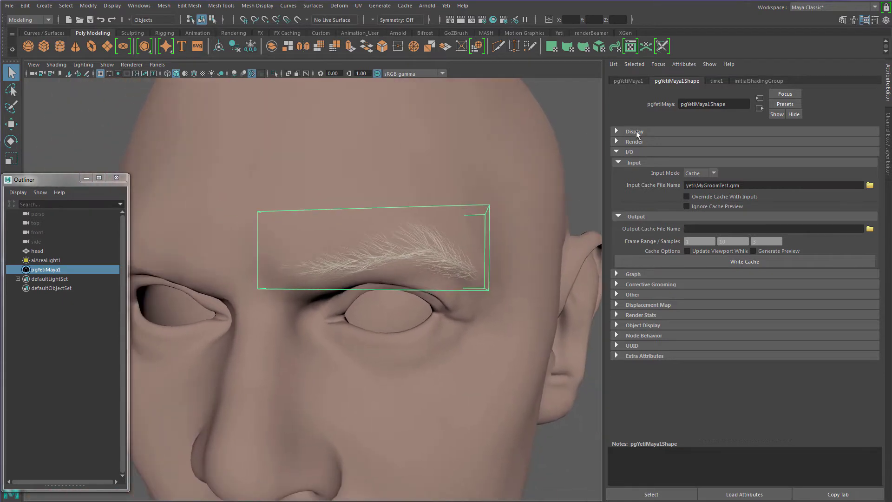
{"action": "left_click", "coordinate": [617, 131]}
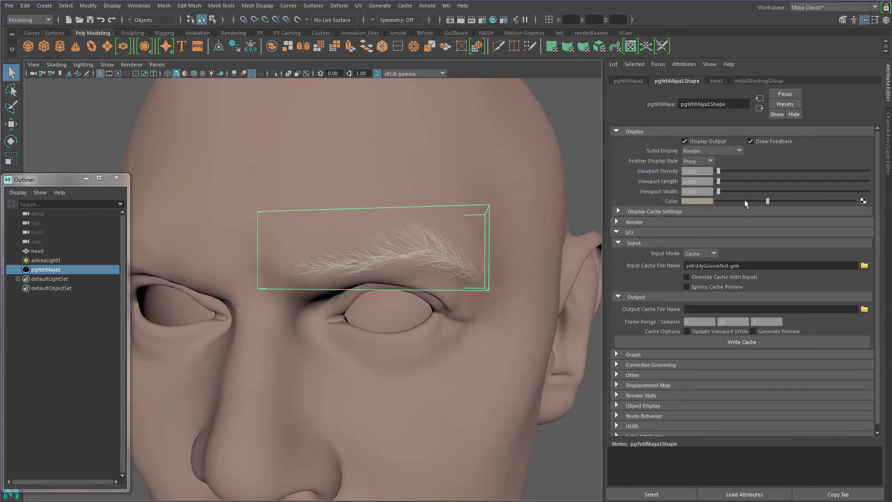
{"action": "left_click_drag", "start_coordinate": [744, 200], "coordinate": [700, 202]}
{"action": "double_click", "coordinate": [703, 191]}
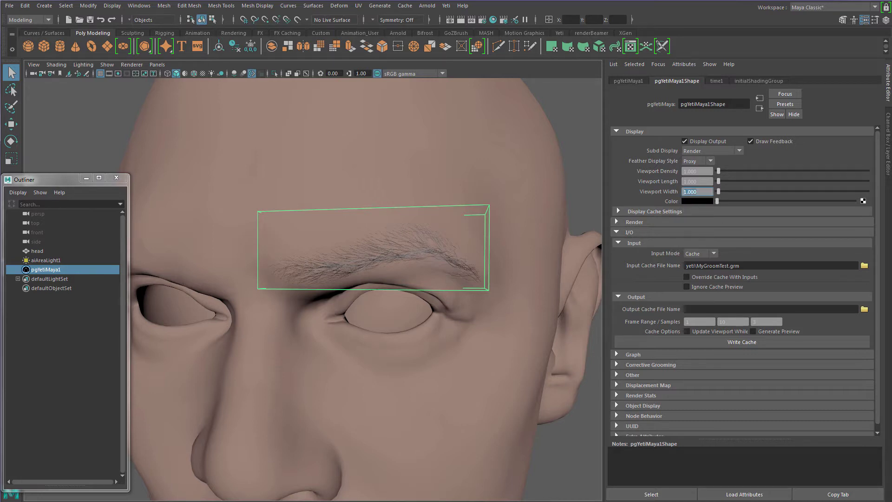
{"action": "type", "text": "0"}
{"action": "key", "text": "Return"}
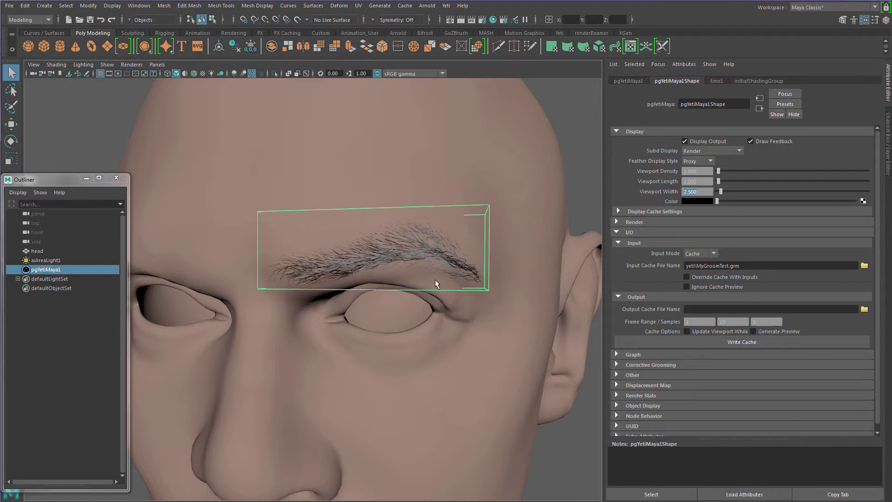
Import the groom from the selected pgYetiMaya1 node into the scene
{"action": "left_click_drag", "start_coordinate": [435, 280], "coordinate": [442, 280], "text": "alt"}
{"action": "middle_click_drag", "start_coordinate": [441, 280], "coordinate": [456, 250], "text": "alt"}
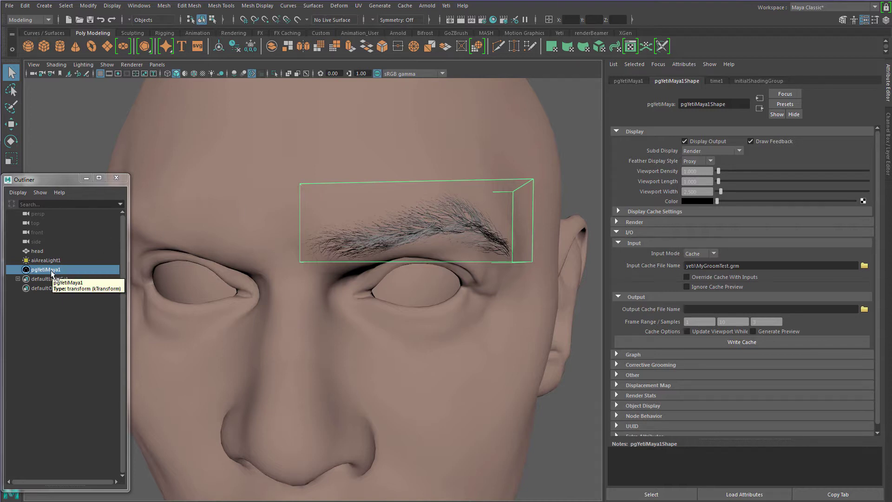
{"action": "left_click", "coordinate": [446, 5]}
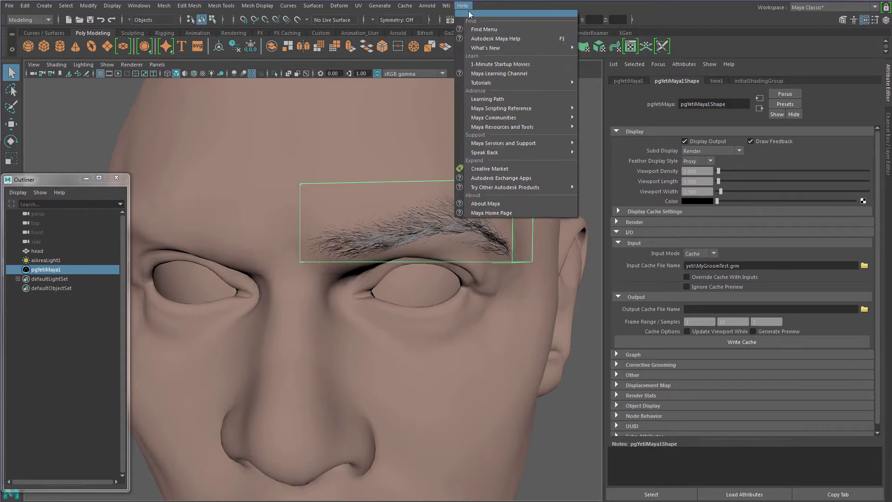
{"action": "left_click", "coordinate": [455, 13]}
{"action": "left_click_drag", "start_coordinate": [476, 4], "coordinate": [593, 226]}
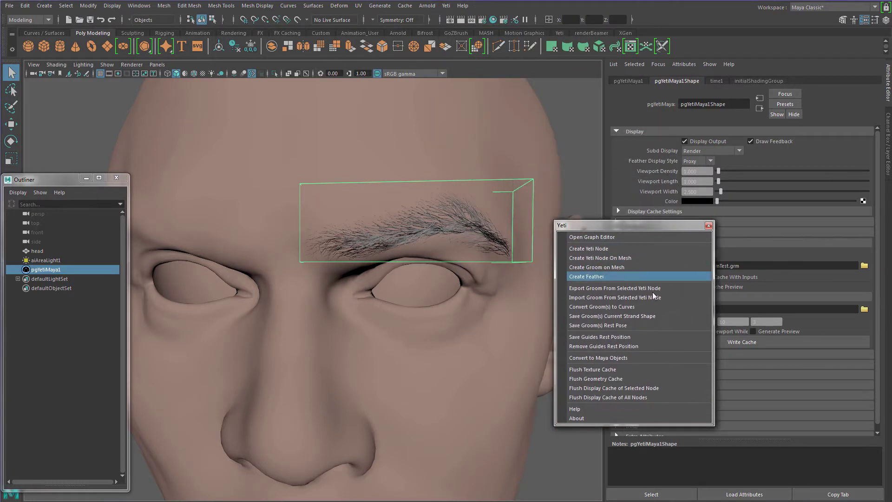
{"action": "left_click", "coordinate": [606, 297]}
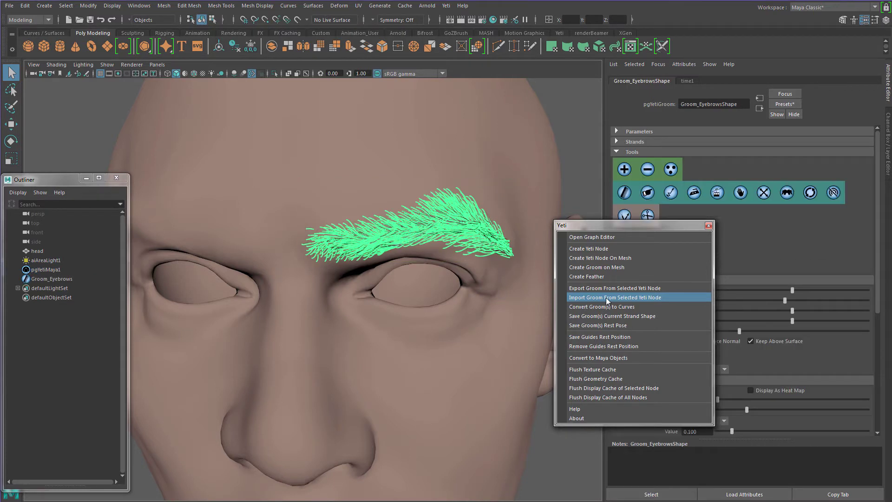
{"action": "left_click", "coordinate": [708, 227]}
Set the input mode of pgYetiMaya1 to None so that it stops reading the cache file
{"action": "right_click_drag", "start_coordinate": [422, 241], "coordinate": [484, 246], "text": "alt"}
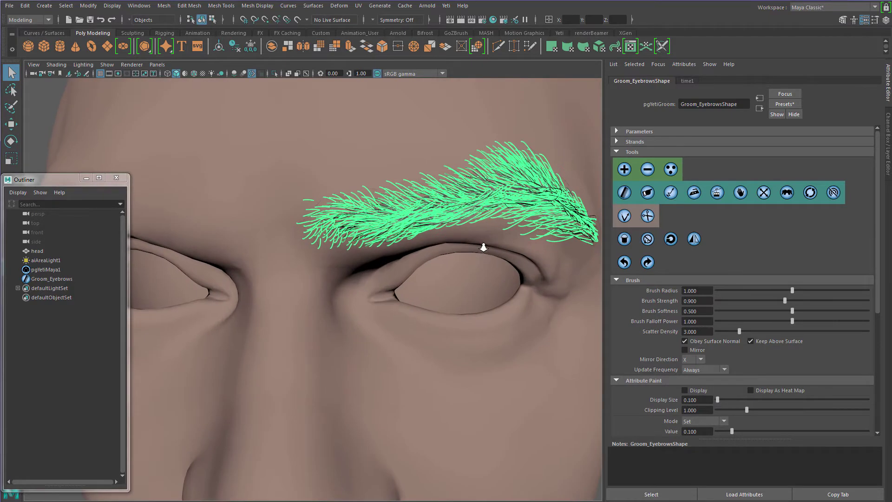
{"action": "middle_click_drag", "start_coordinate": [484, 246], "coordinate": [421, 278], "text": "alt"}
{"action": "key", "text": "f"}
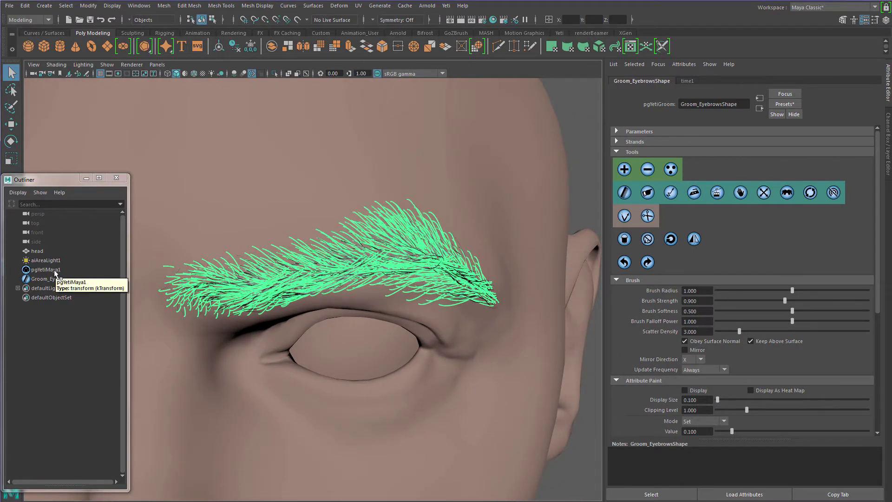
{"action": "left_click", "coordinate": [55, 271]}
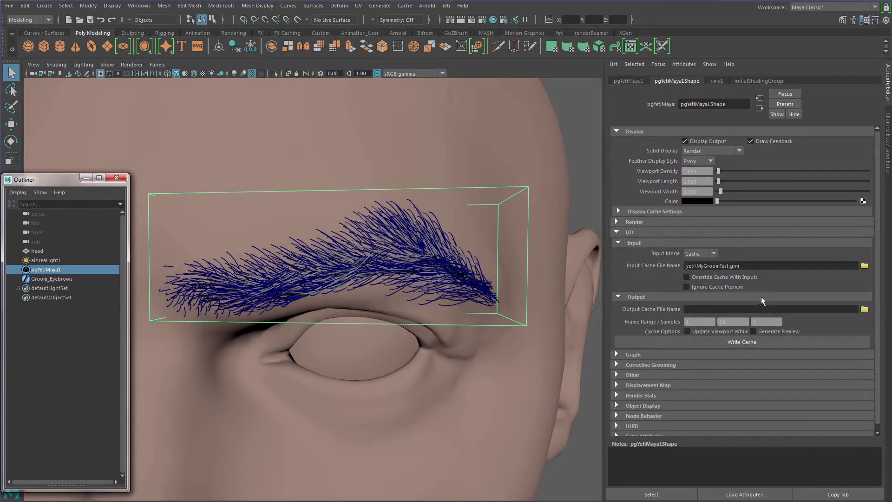
{"action": "left_click", "coordinate": [713, 255]}
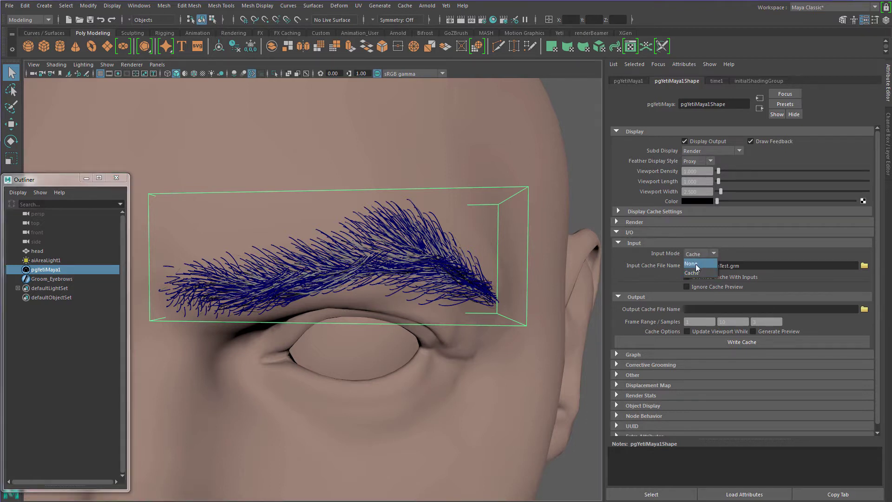
{"action": "left_click", "coordinate": [696, 265]}
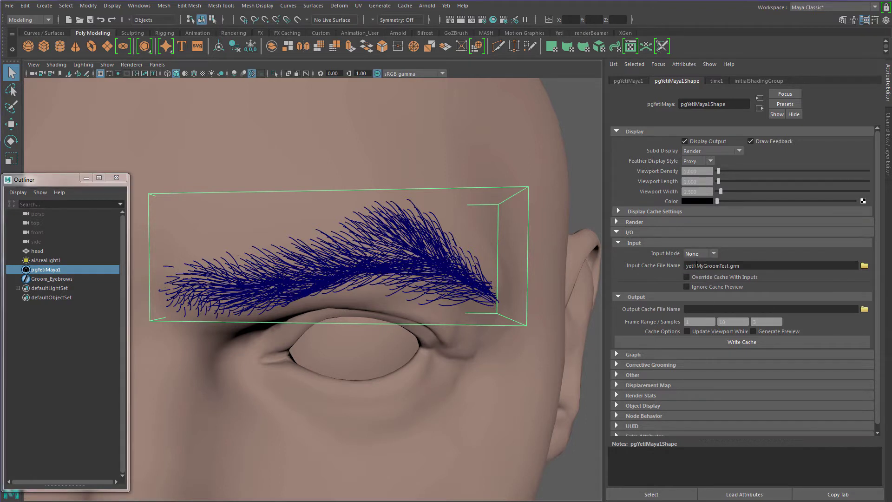
Open the Yeti graph editor for pgYetiMaya1, reposition its window over the lower viewport and narrow it
{"action": "scroll", "coordinate": [340, 266], "scroll_direction": "up", "scroll_amount": 3}
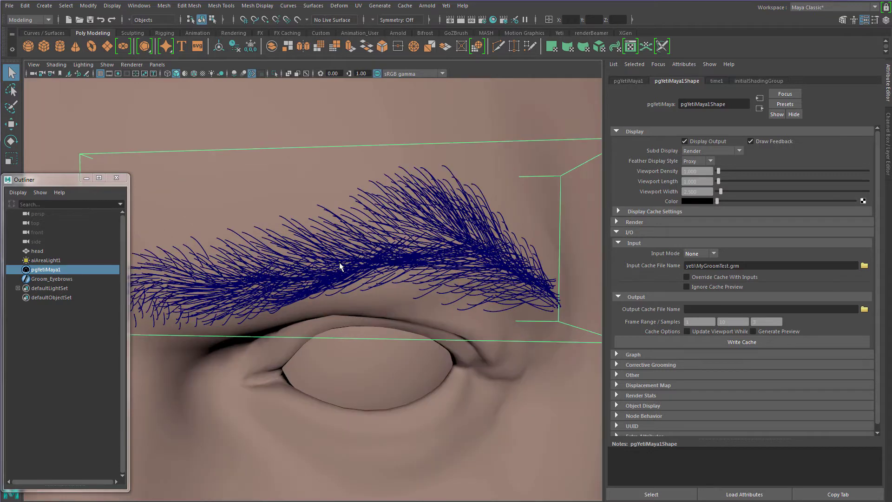
{"action": "scroll", "coordinate": [340, 266], "scroll_direction": "up", "scroll_amount": 5}
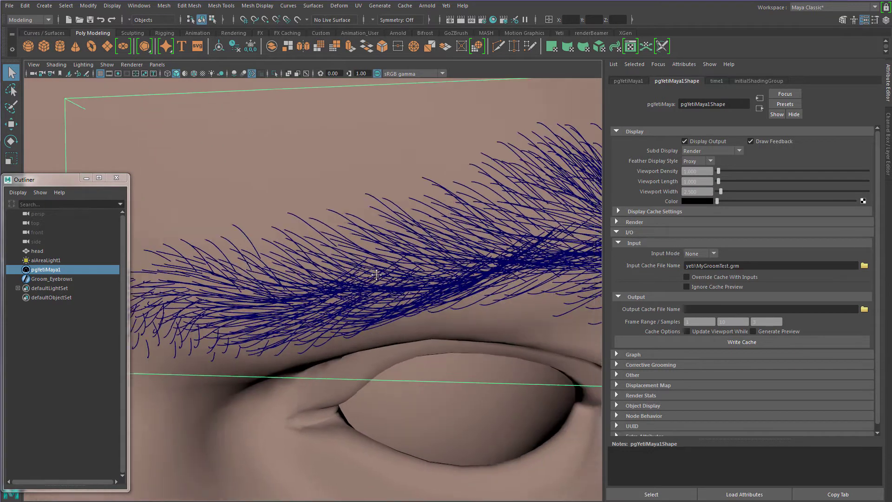
{"action": "scroll", "coordinate": [377, 275], "scroll_direction": "up", "scroll_amount": 2}
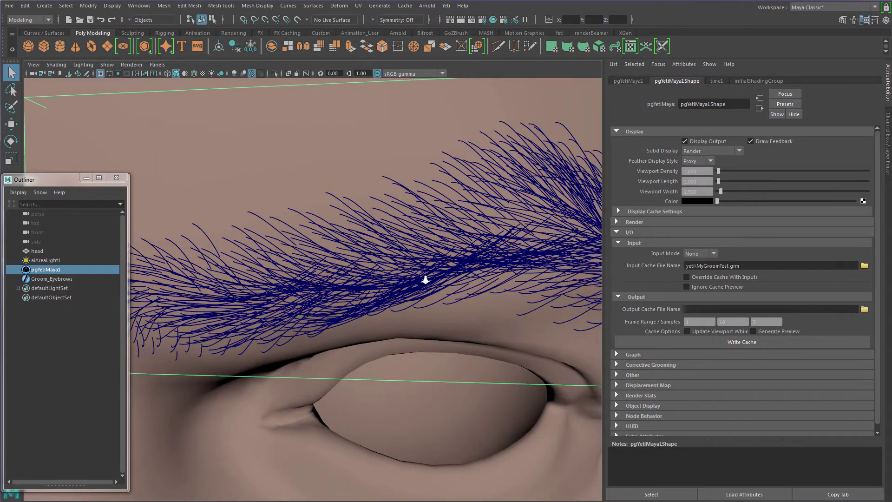
{"action": "scroll", "coordinate": [400, 284], "scroll_direction": "down", "scroll_amount": 2}
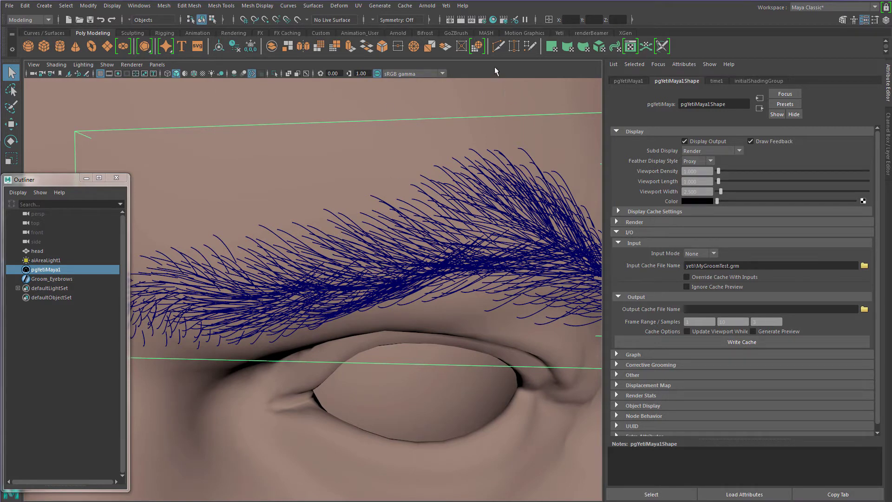
{"action": "left_click", "coordinate": [446, 6]}
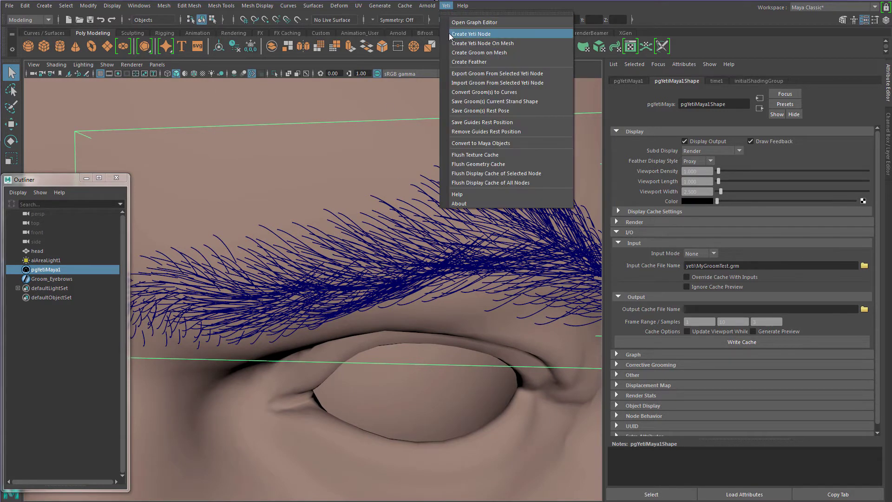
{"action": "left_click", "coordinate": [453, 23]}
{"action": "left_click_drag", "start_coordinate": [343, 445], "coordinate": [449, 260]}
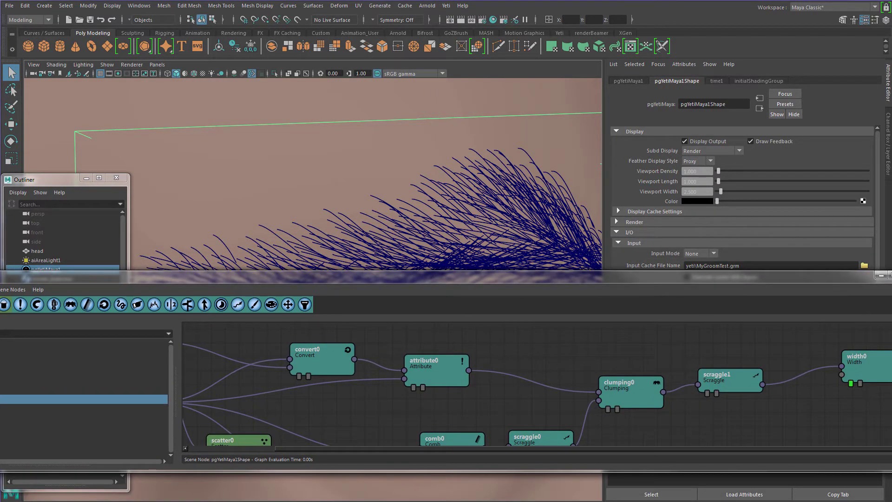
{"action": "left_click_drag", "start_coordinate": [891, 321], "coordinate": [742, 321]}
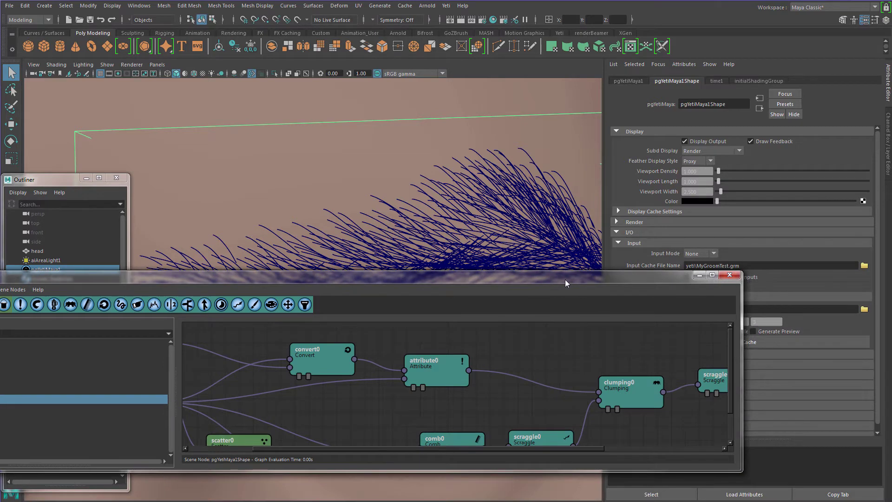
Move the graph editor window fully into view and collapse its scene outliner pane to give the node graph more room
{"action": "left_click_drag", "start_coordinate": [566, 280], "coordinate": [655, 306]}
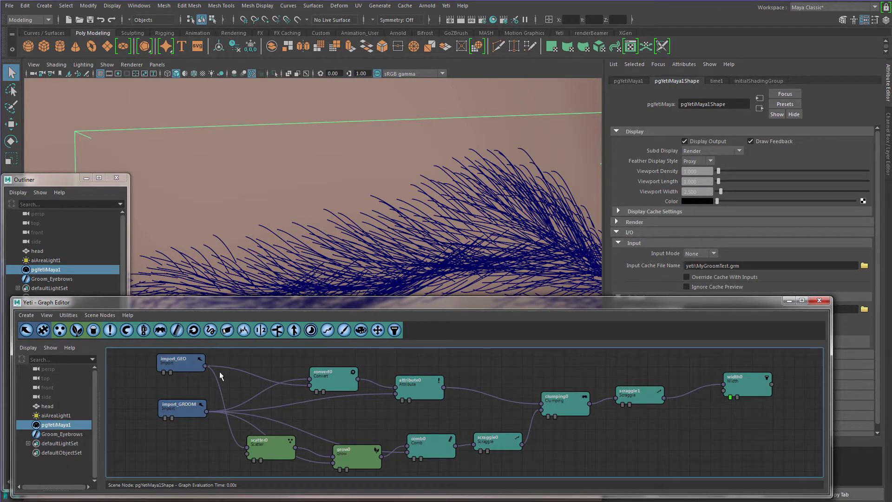
{"action": "scroll", "coordinate": [199, 378], "scroll_direction": "up", "scroll_amount": 3}
{"action": "middle_click_drag", "start_coordinate": [199, 378], "coordinate": [266, 395], "text": "alt"}
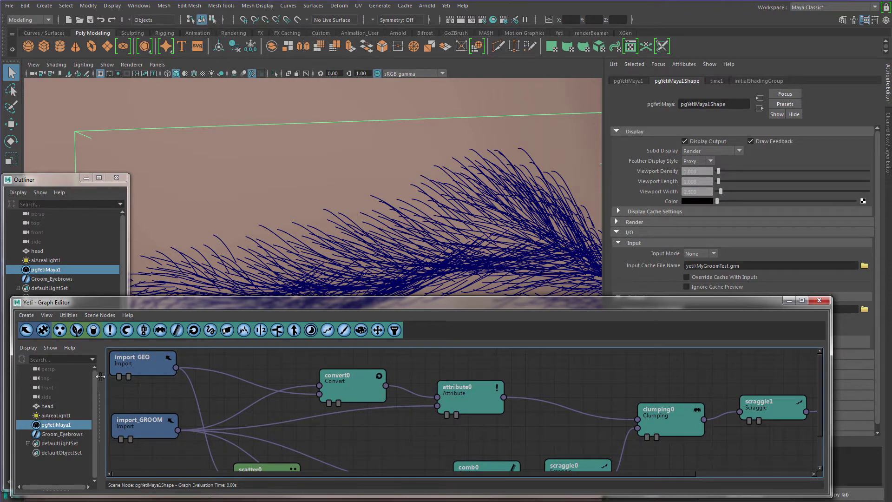
{"action": "left_click_drag", "start_coordinate": [100, 376], "coordinate": [26, 375]}
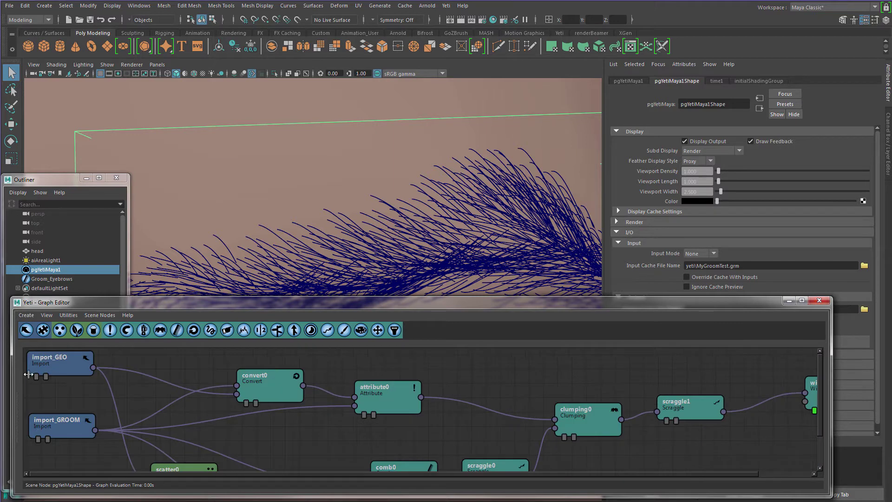
Set the import_GEO node's selection to headShape in its node inspector and close the inspector
{"action": "double_click", "coordinate": [65, 364]}
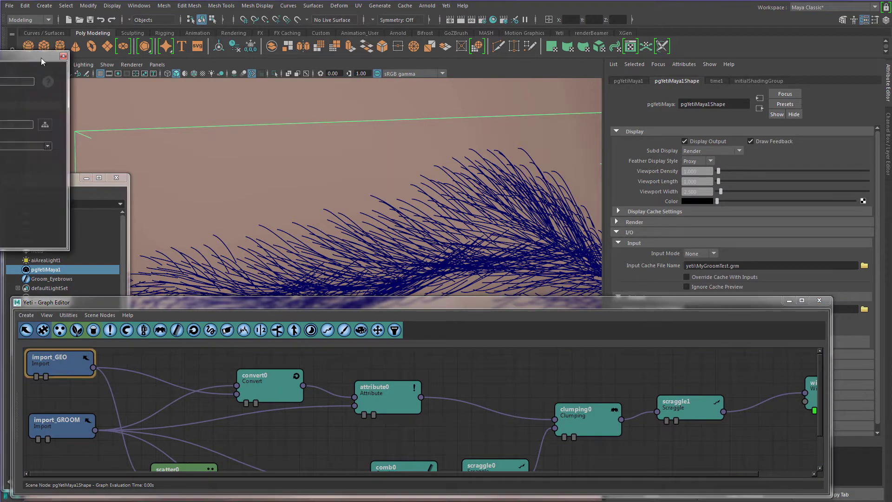
{"action": "left_click_drag", "start_coordinate": [11, 62], "coordinate": [232, 128]}
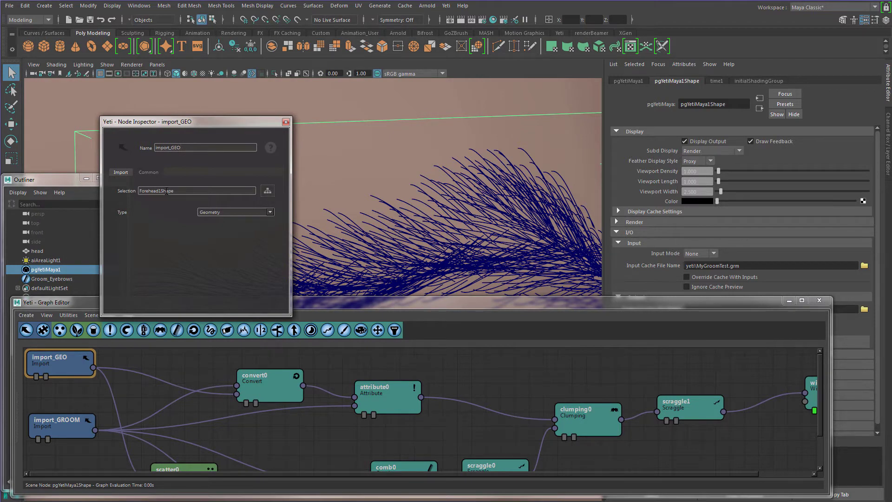
{"action": "left_click", "coordinate": [267, 191]}
{"action": "left_click", "coordinate": [349, 244]}
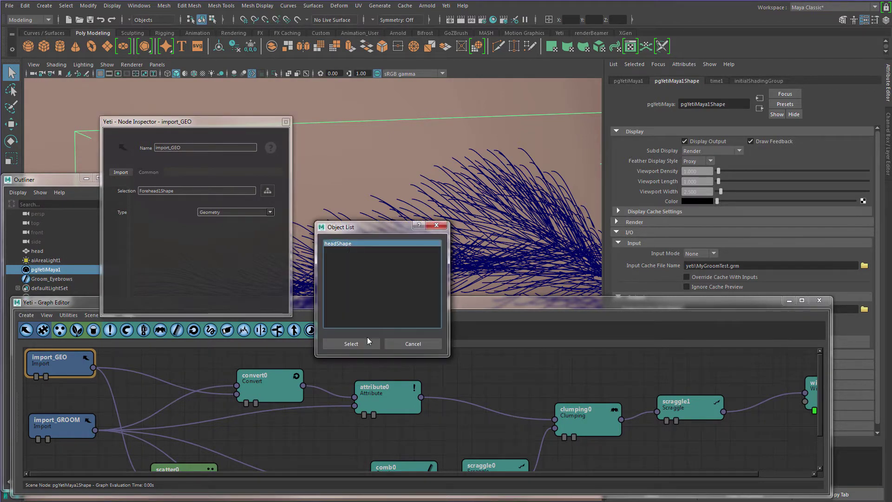
{"action": "left_click", "coordinate": [358, 345]}
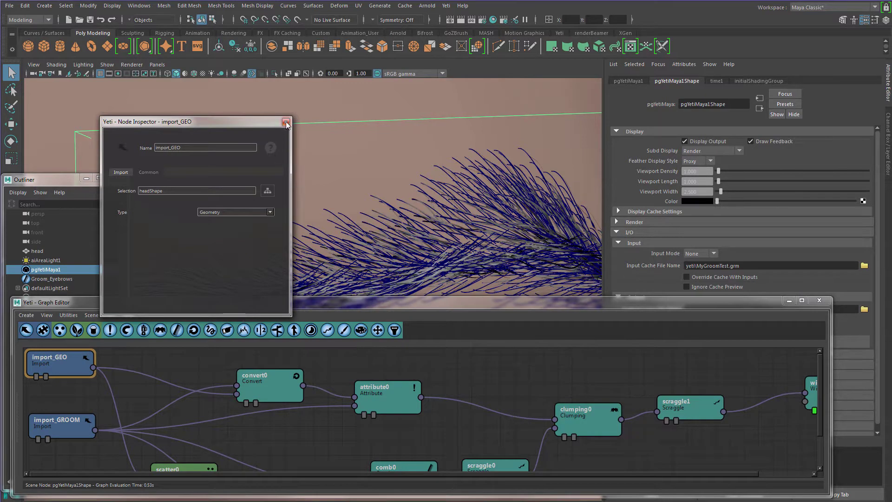
{"action": "left_click", "coordinate": [286, 122]}
Close the graph editor and frame the eyebrow on the head in the viewport
{"action": "key", "text": "f"}
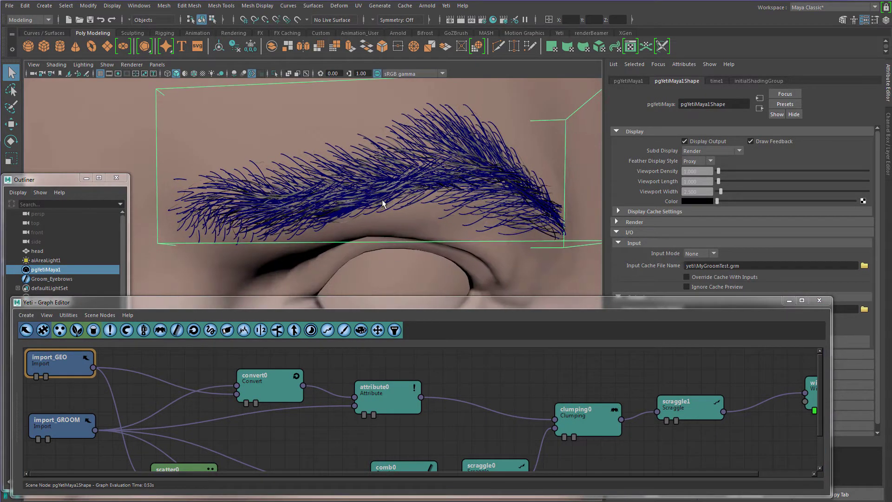
{"action": "left_click", "coordinate": [819, 301]}
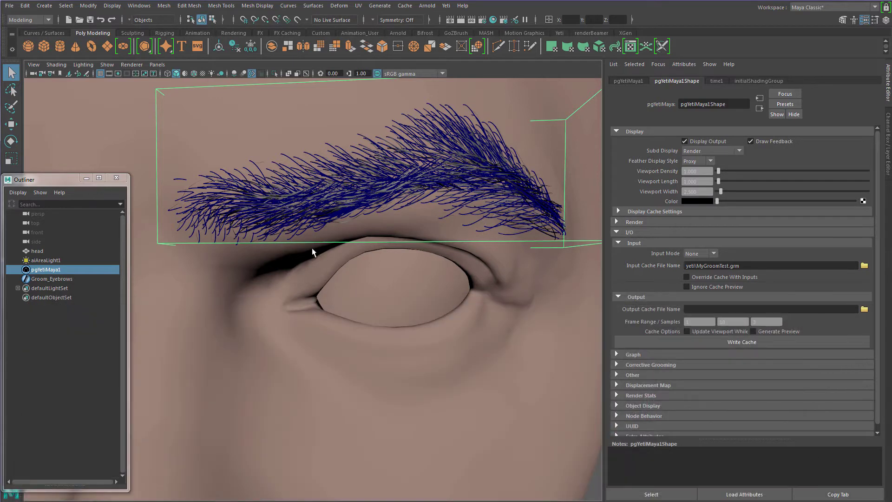
{"action": "scroll", "coordinate": [350, 276], "scroll_direction": "down", "scroll_amount": 5}
{"action": "key", "text": "f"}
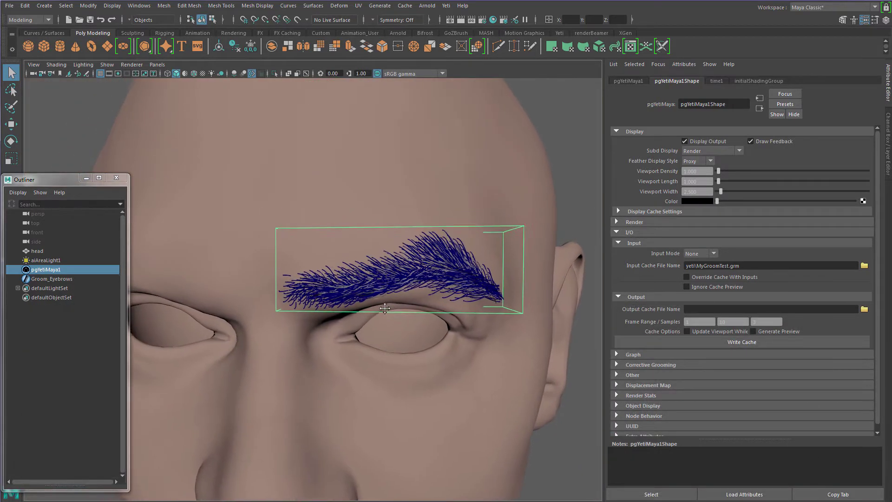
Hide pgYetiMaya1 while keeping Groom_Eyebrows displayed and selected, and close the Outliner
{"action": "left_click", "coordinate": [55, 278]}
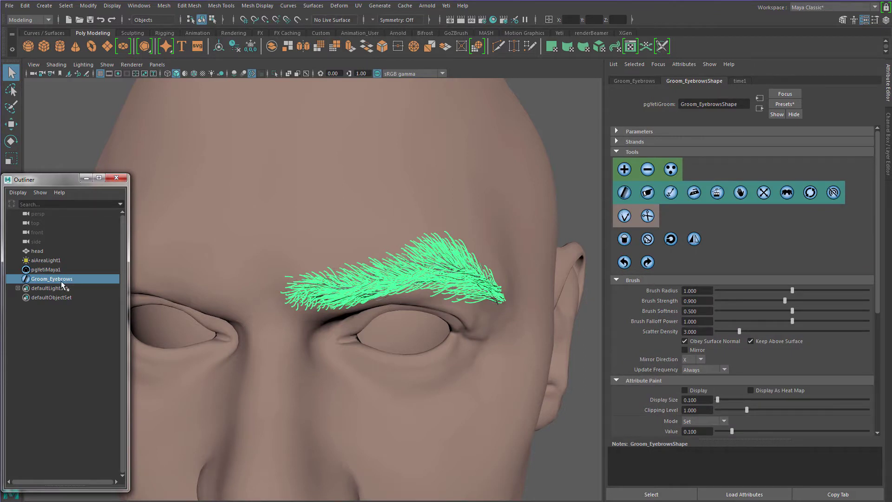
{"action": "left_click_drag", "start_coordinate": [330, 346], "coordinate": [349, 321], "text": "alt"}
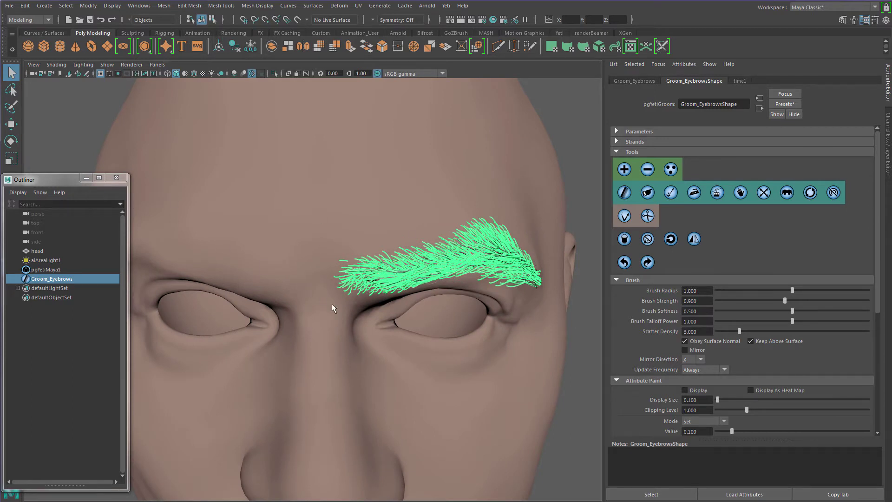
{"action": "left_click", "coordinate": [46, 271]}
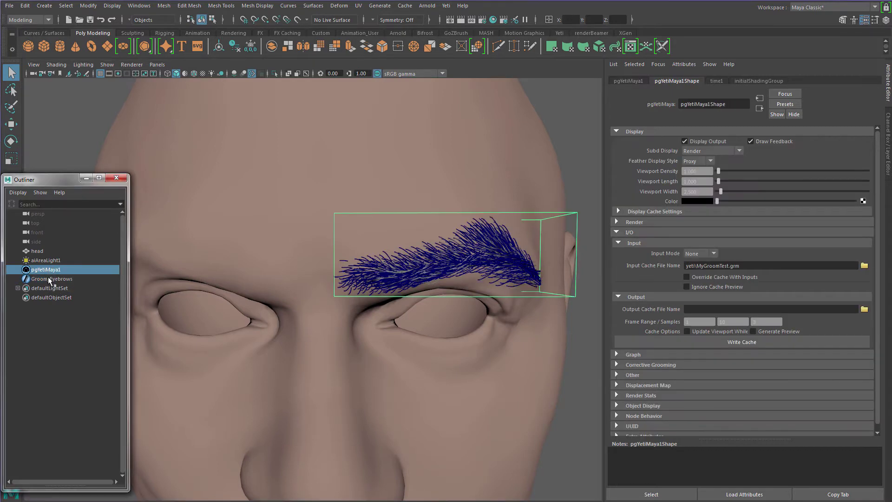
{"action": "left_click", "coordinate": [49, 279]}
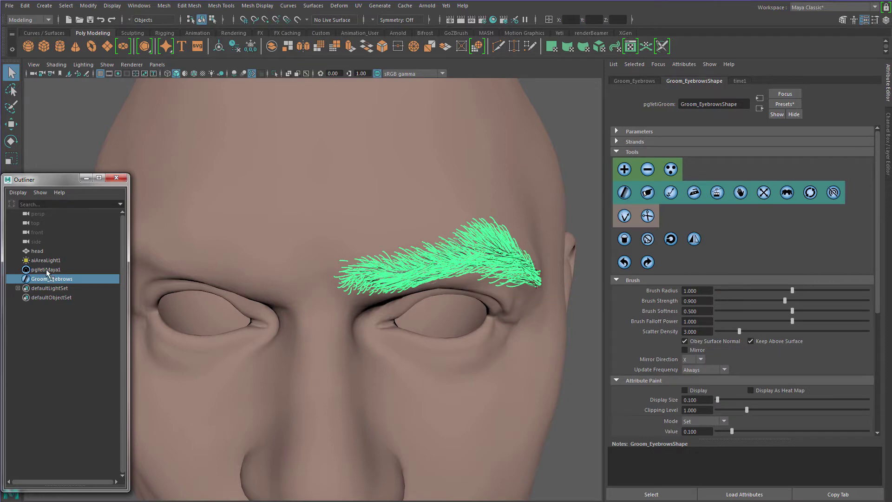
{"action": "key", "text": "ctrl+h"}
{"action": "left_click", "coordinate": [60, 270], "text": "ctrl"}
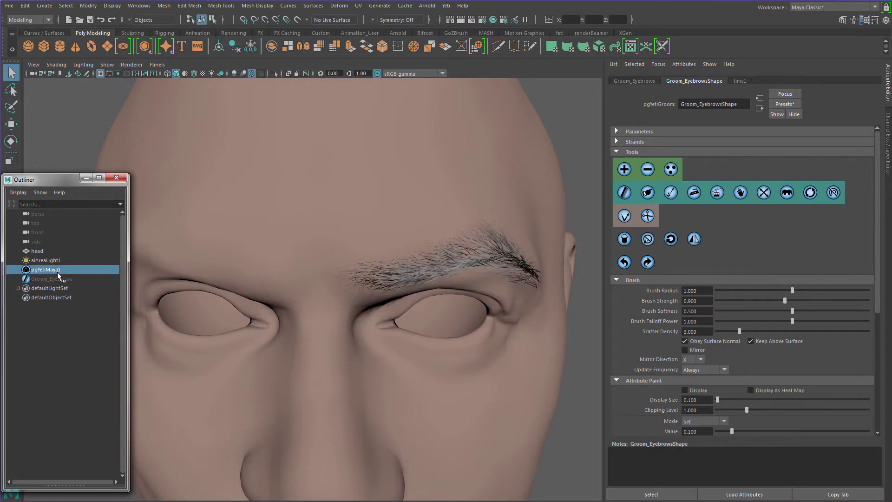
{"action": "key", "text": "shift+h"}
{"action": "scroll", "coordinate": [419, 338], "scroll_direction": "up", "scroll_amount": 8}
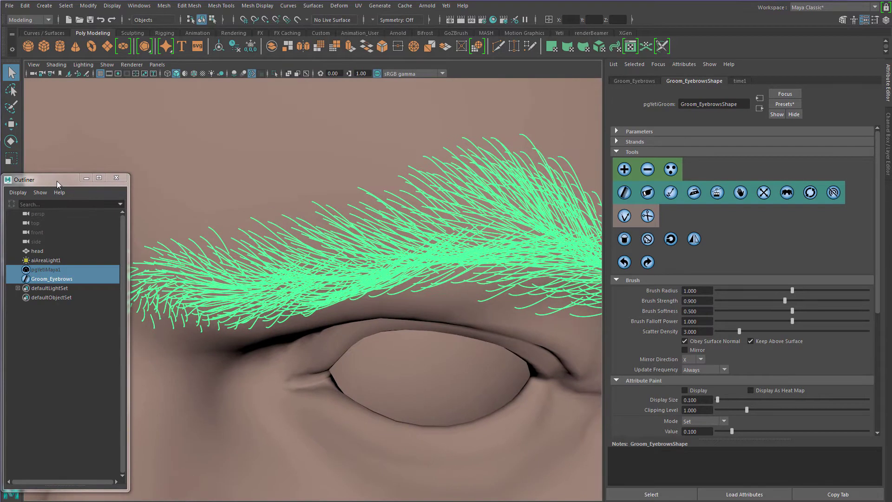
{"action": "left_click", "coordinate": [116, 178]}
Activate a strand styling brush for Groom_Eyebrows with brush radius 0.508, strength 0.130 and softness 1.000
{"action": "left_click_drag", "start_coordinate": [260, 260], "coordinate": [302, 299], "text": "alt"}
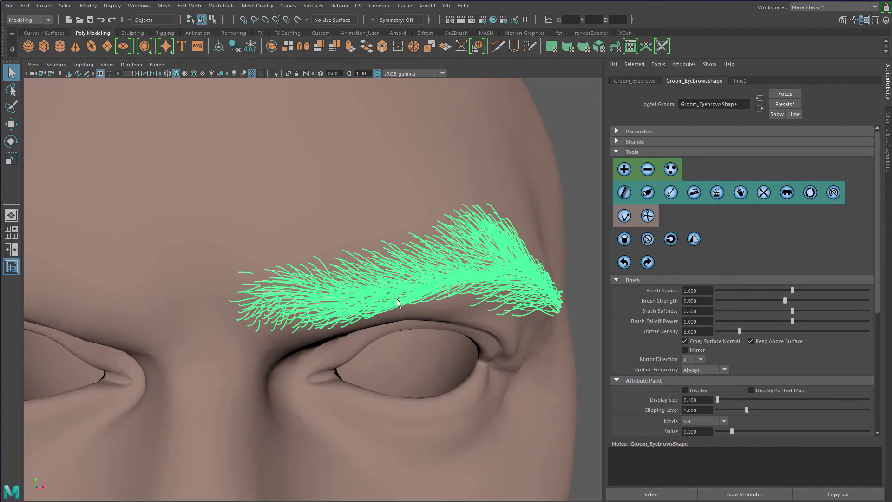
{"action": "scroll", "coordinate": [397, 303], "scroll_direction": "down", "scroll_amount": 3}
{"action": "left_click_drag", "start_coordinate": [307, 297], "coordinate": [402, 312], "text": "alt"}
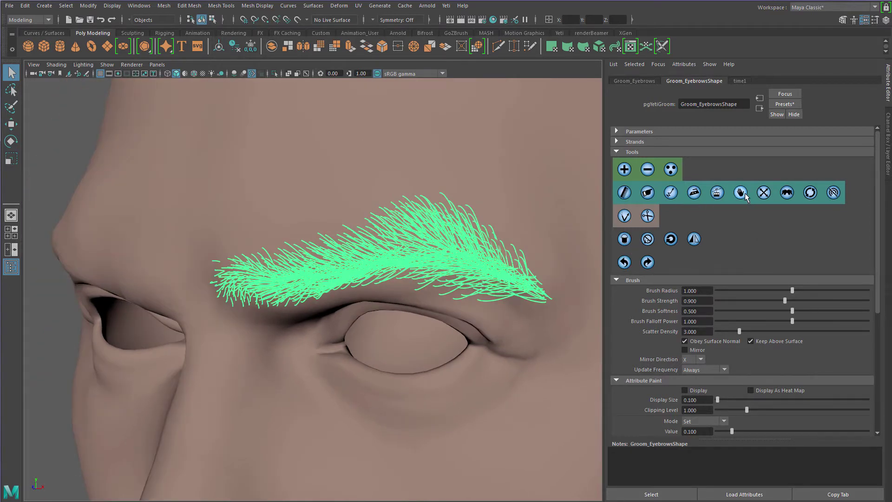
{"action": "left_click_drag", "start_coordinate": [267, 299], "coordinate": [327, 251], "text": "alt"}
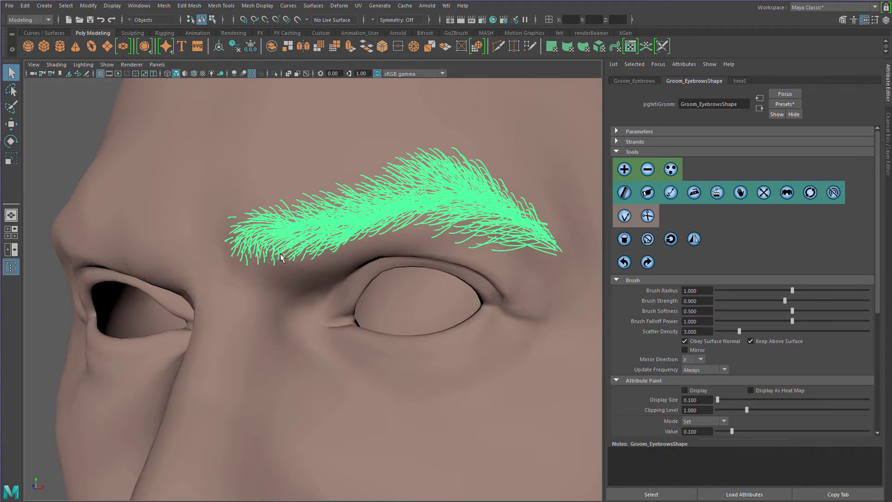
{"action": "left_click", "coordinate": [741, 193]}
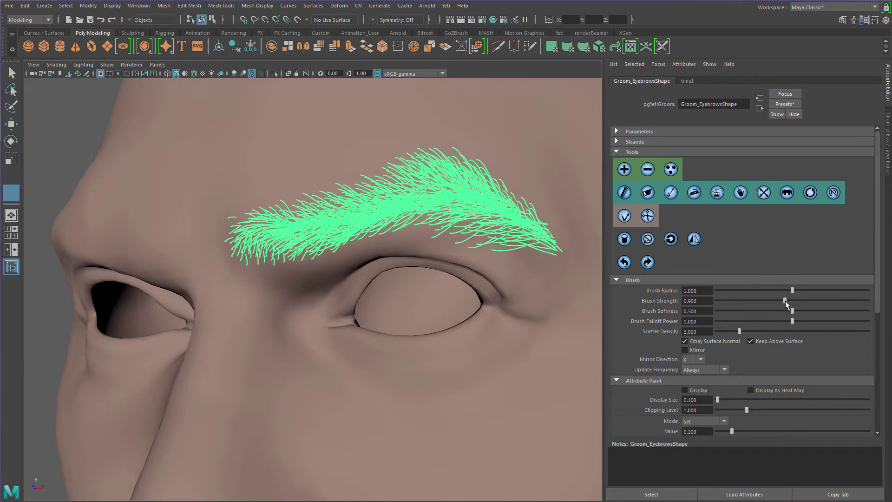
{"action": "left_click_drag", "start_coordinate": [776, 301], "coordinate": [726, 302]}
{"action": "left_click_drag", "start_coordinate": [793, 311], "coordinate": [862, 308]}
{"action": "left_click_drag", "start_coordinate": [428, 279], "coordinate": [345, 277], "text": "alt"}
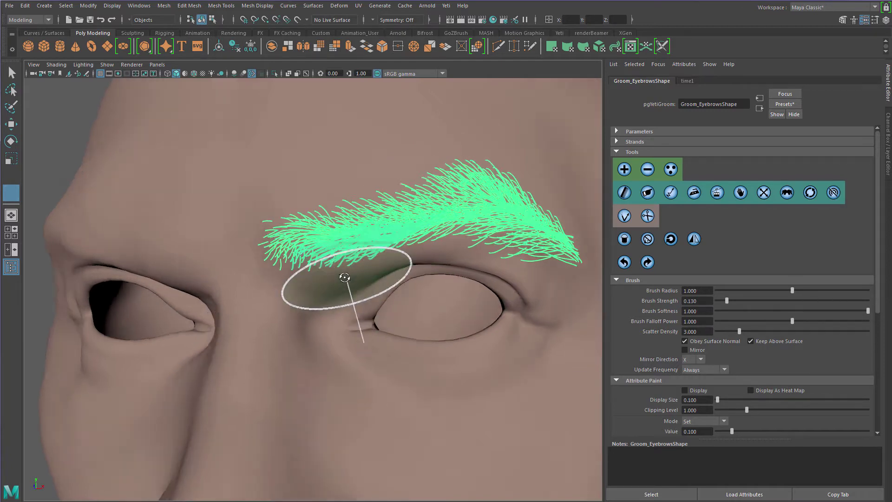
{"action": "left_click", "coordinate": [754, 291]}
Brush the strands along the eyebrow's lower edge and around its inner end to reshape them
{"action": "mouse_move", "coordinate": [369, 270]}
{"action": "left_mouse_down", "text": "alt"}
{"action": "mouse_move", "coordinate": [356, 263]}
{"action": "mouse_move", "coordinate": [391, 256]}
{"action": "mouse_move", "coordinate": [367, 279]}
{"action": "mouse_move", "coordinate": [357, 275]}
{"action": "left_mouse_up", "text": "alt"}
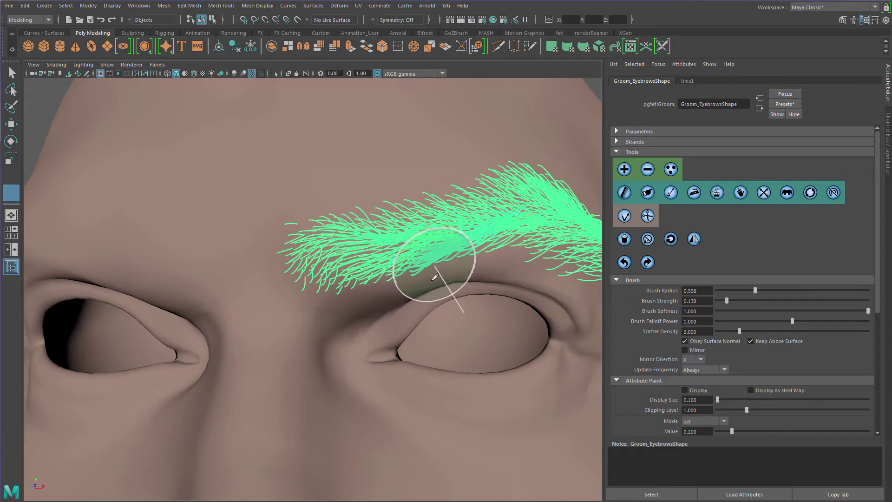
{"action": "mouse_move", "coordinate": [355, 286]}
{"action": "left_mouse_down", "text": "alt"}
{"action": "mouse_move", "coordinate": [385, 299]}
{"action": "mouse_move", "coordinate": [438, 281]}
{"action": "left_mouse_up", "text": "alt"}
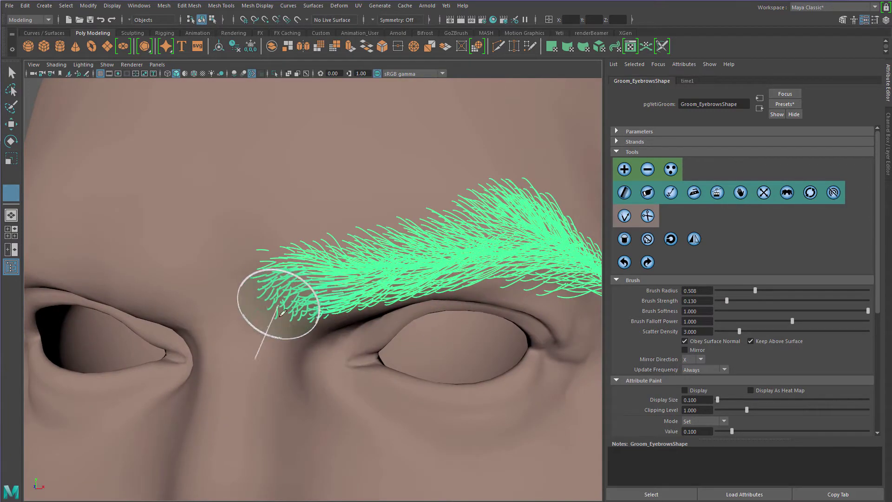
{"action": "left_click_drag", "start_coordinate": [267, 302], "coordinate": [308, 294], "text": "alt"}
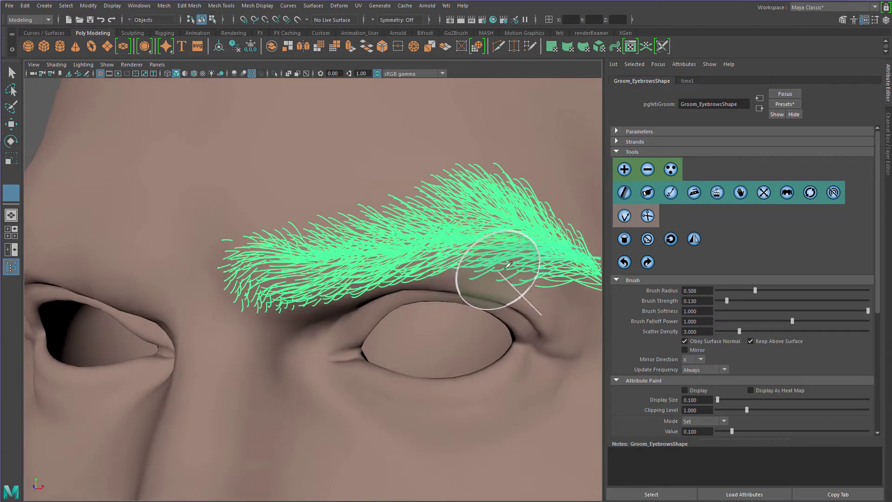
{"action": "left_click_drag", "start_coordinate": [401, 273], "coordinate": [414, 283], "text": "alt"}
{"action": "right_click_drag", "start_coordinate": [310, 304], "coordinate": [361, 296], "text": "alt"}
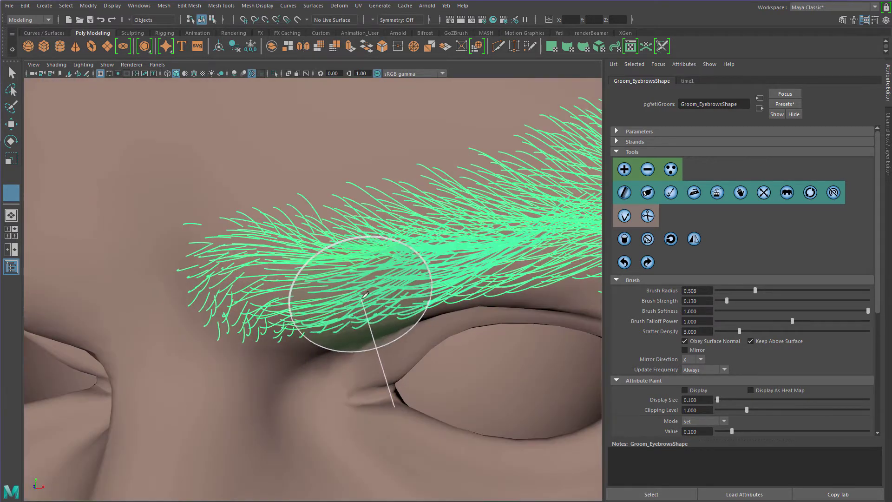
Reduce the groom brush radius to 0.099 and raise the brush strength to 0.994
{"action": "key", "text": "b"}
{"action": "left_click_drag", "start_coordinate": [360, 295], "coordinate": [325, 298]}
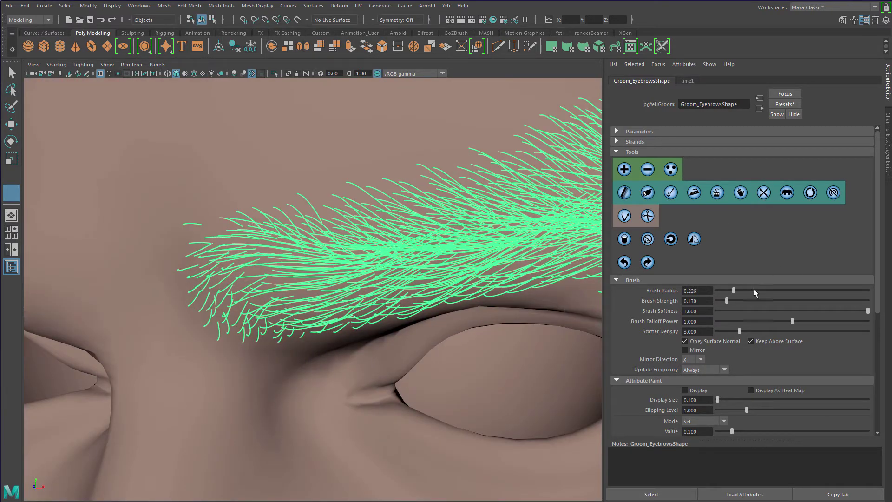
{"action": "left_click_drag", "start_coordinate": [732, 290], "coordinate": [724, 290]}
{"action": "middle_click_drag", "start_coordinate": [450, 276], "coordinate": [332, 287], "text": "alt"}
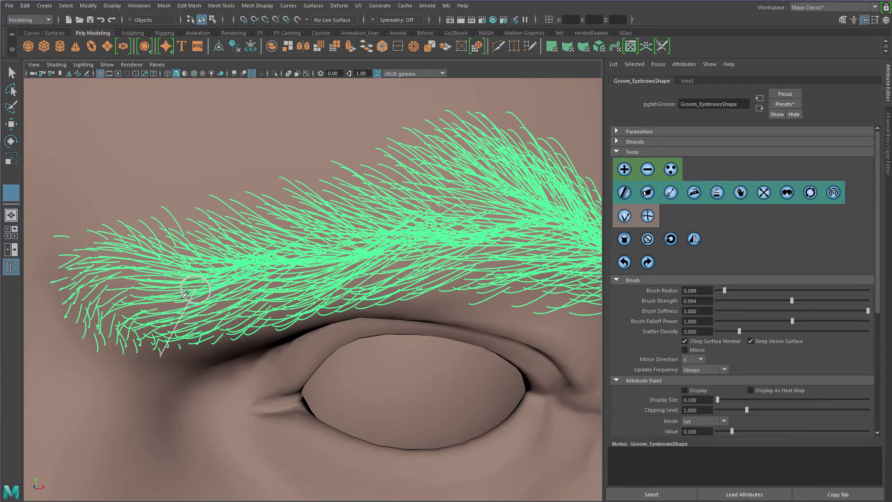
Activate the Scatter tool, set Minimum Strand Distance to 0.035 and enable Conform New Strands
{"action": "left_click", "coordinate": [672, 173]}
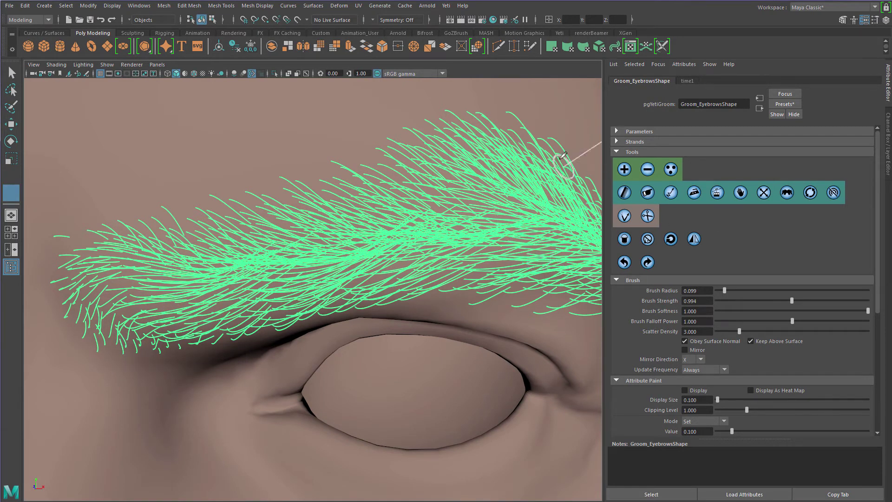
{"action": "left_click", "coordinate": [616, 142]}
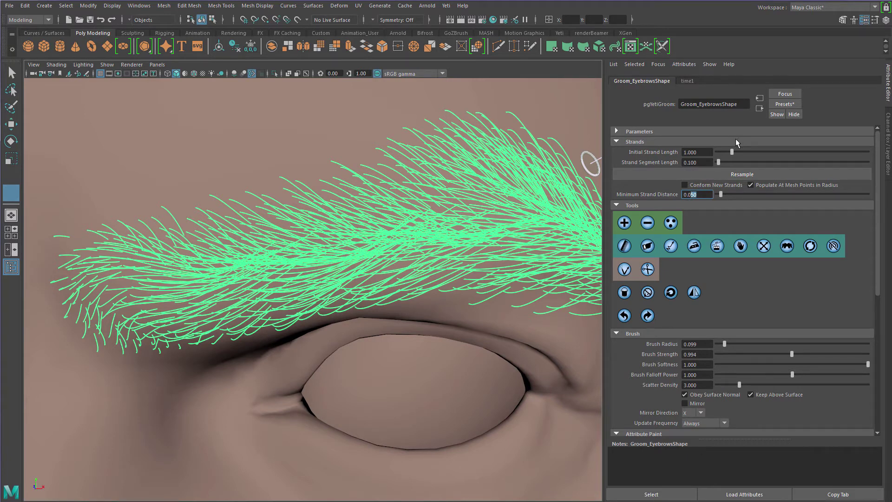
{"action": "type", "text": "35"}
{"action": "key", "text": "Return"}
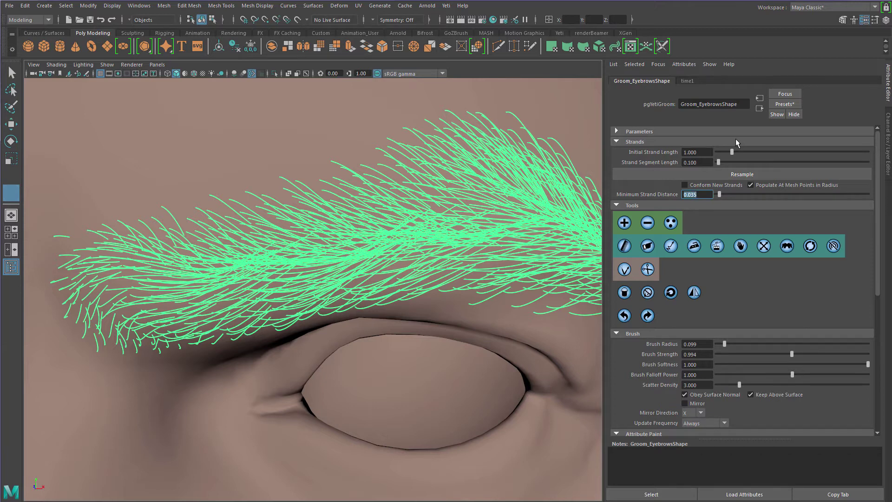
{"action": "left_click", "coordinate": [684, 186]}
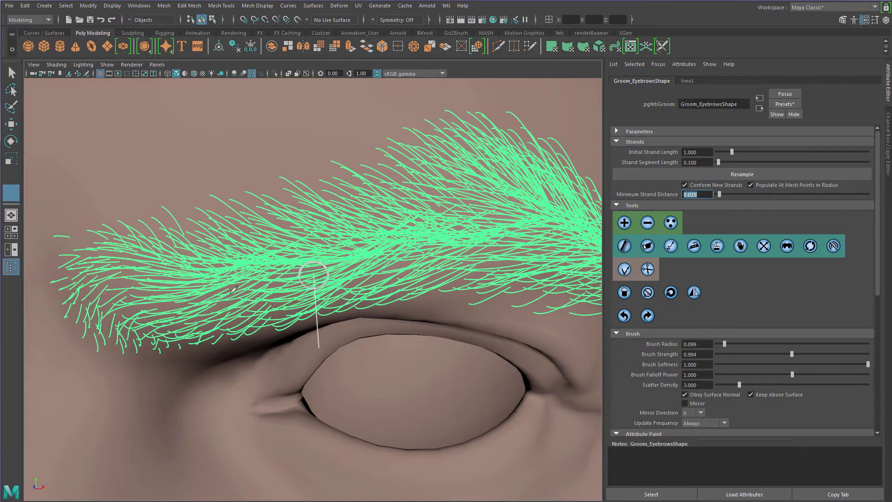
Paint additional strands into the inner and lower parts of the eyebrow, reducing the brush radius to 0.048 for the finer gaps
{"action": "left_click_drag", "start_coordinate": [211, 302], "coordinate": [261, 256], "text": "alt"}
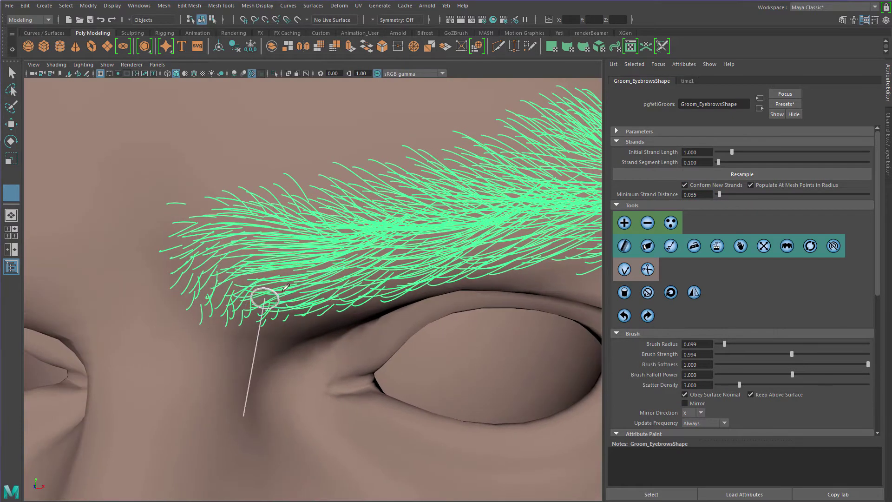
{"action": "left_click_drag", "start_coordinate": [409, 297], "coordinate": [336, 292], "text": "alt"}
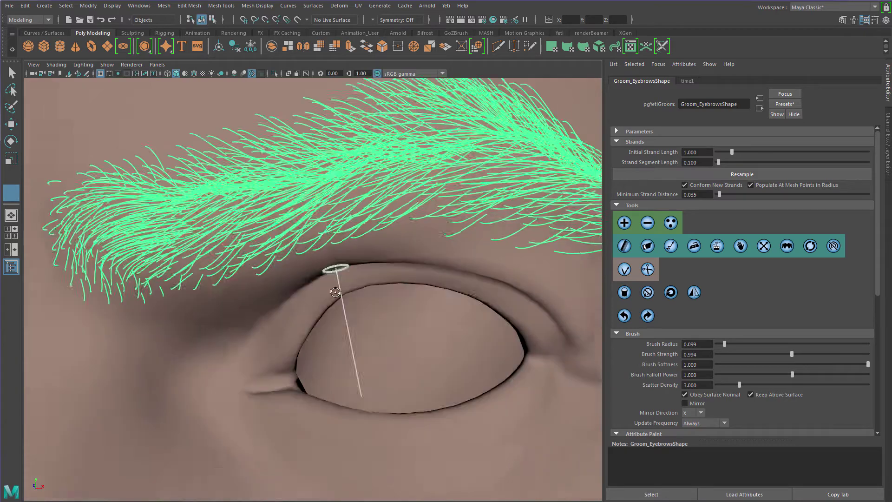
{"action": "middle_click_drag", "start_coordinate": [335, 291], "coordinate": [355, 346], "text": "alt"}
{"action": "key", "text": "b"}
{"action": "left_click_drag", "start_coordinate": [280, 272], "coordinate": [270, 274]}
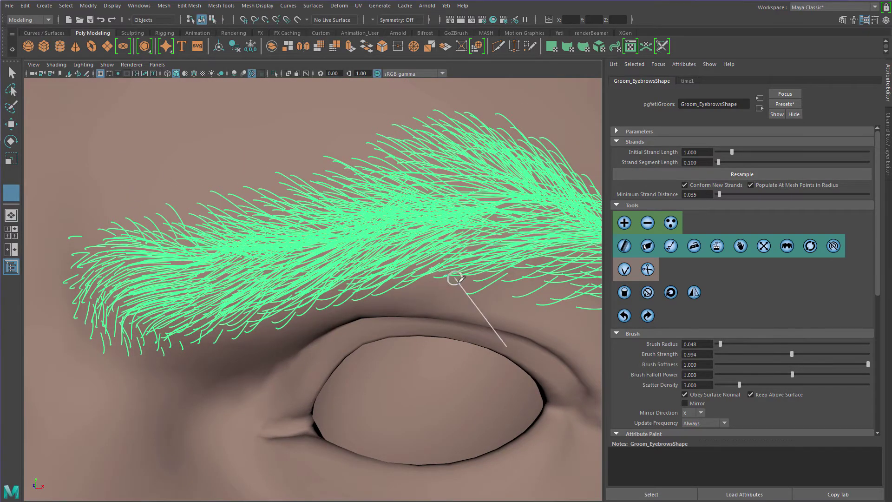
{"action": "left_click_drag", "start_coordinate": [456, 278], "coordinate": [451, 268]}
{"action": "middle_click_drag", "start_coordinate": [413, 190], "coordinate": [320, 170], "text": "alt"}
{"action": "left_click_drag", "start_coordinate": [412, 263], "coordinate": [392, 255]}
{"action": "middle_click_drag", "start_coordinate": [246, 265], "coordinate": [350, 276], "text": "alt"}
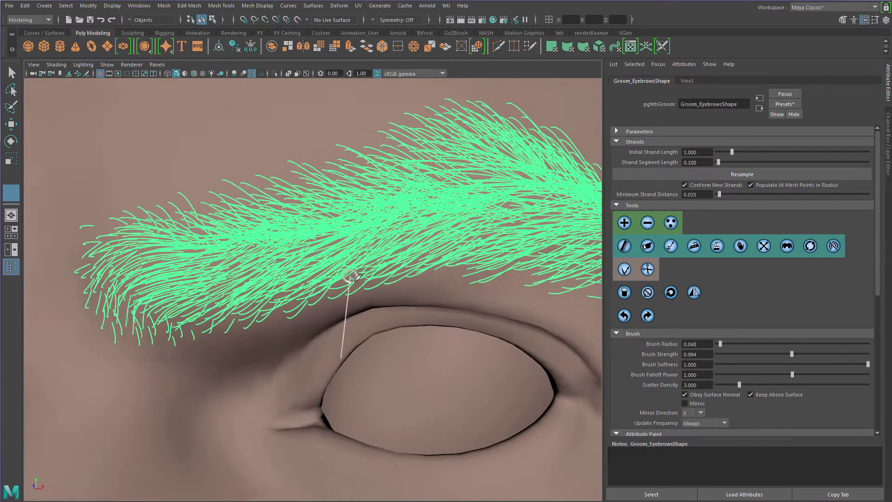
Paint additional strands along the eyebrow's lower edge above the inner eye corner and leave the Scatter brush
{"action": "mouse_move", "coordinate": [350, 277]}
{"action": "left_mouse_down"}
{"action": "mouse_move", "coordinate": [253, 310]}
{"action": "mouse_move", "coordinate": [190, 320]}
{"action": "mouse_move", "coordinate": [201, 330]}
{"action": "mouse_move", "coordinate": [224, 318]}
{"action": "left_mouse_up"}
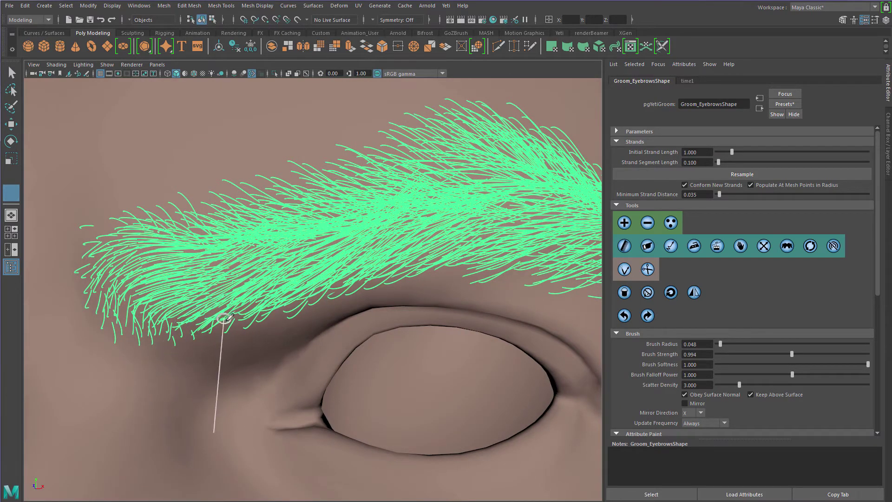
{"action": "key", "text": "q"}
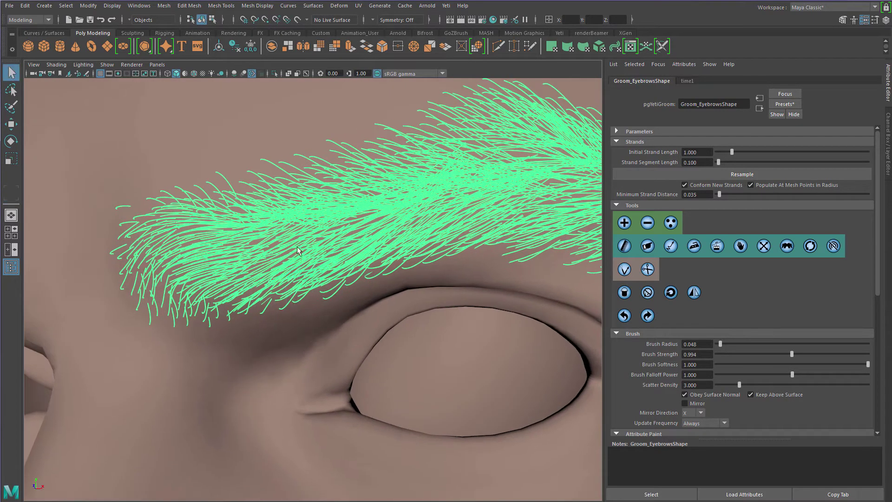
{"action": "mouse_move", "coordinate": [297, 246]}
{"action": "left_mouse_down", "text": "alt"}
{"action": "mouse_move", "coordinate": [330, 245]}
{"action": "mouse_move", "coordinate": [302, 261]}
{"action": "left_mouse_up", "text": "alt"}
{"action": "mouse_move", "coordinate": [416, 242]}
{"action": "right_mouse_down", "text": "alt"}
{"action": "mouse_move", "coordinate": [392, 239]}
{"action": "mouse_move", "coordinate": [409, 239]}
{"action": "right_mouse_up", "text": "alt"}
Switch the groom to component mode and select a strand root near the lower middle of the eyebrow with the Move tool
{"action": "key", "text": "F8"}
{"action": "left_click_drag", "start_coordinate": [389, 223], "coordinate": [387, 255], "text": "alt"}
{"action": "left_click_drag", "start_coordinate": [367, 295], "coordinate": [372, 274], "text": "alt"}
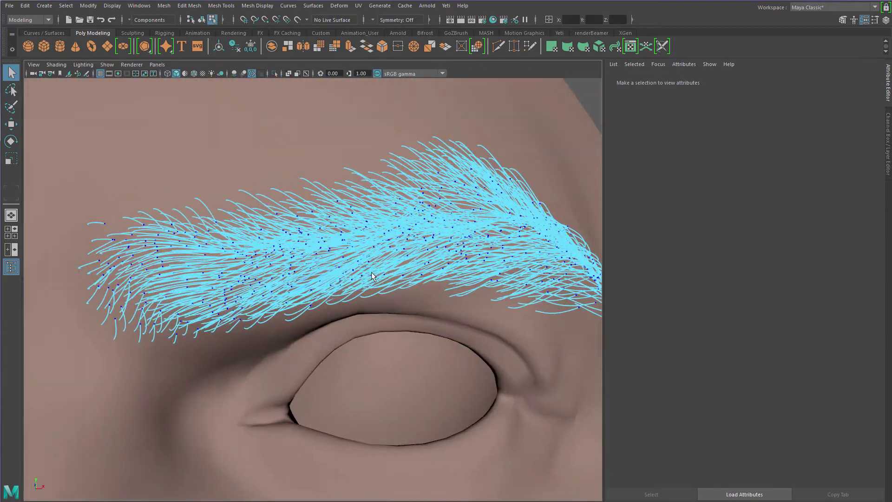
{"action": "left_click", "coordinate": [354, 273]}
{"action": "key", "text": "w"}
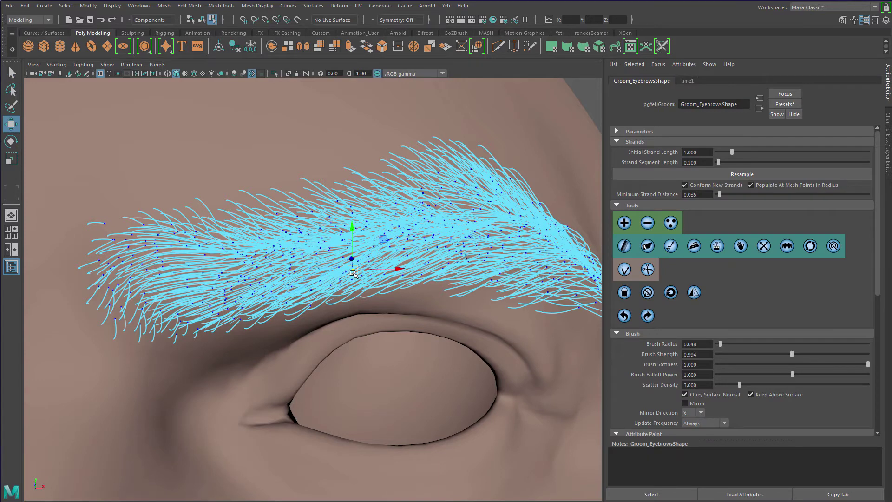
Review the Axis Orientation options in the Move tool's settings and close them without changing World
{"action": "double_click", "coordinate": [10, 127]}
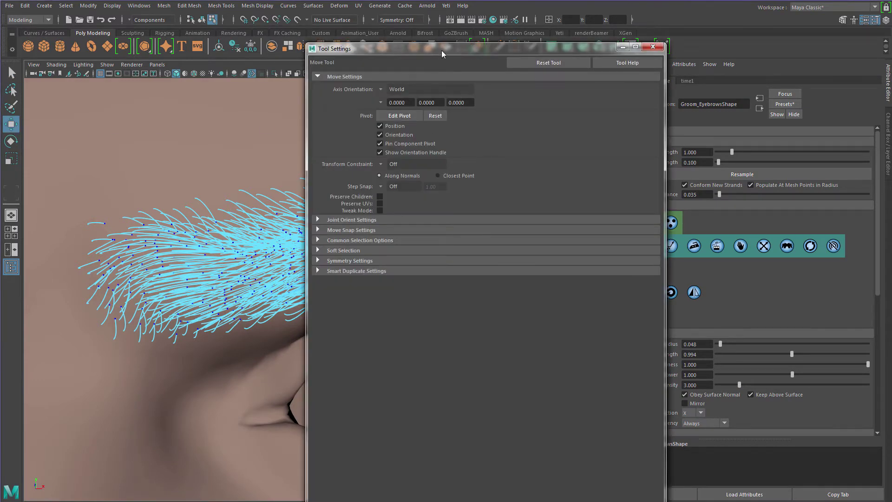
{"action": "left_click_drag", "start_coordinate": [442, 51], "coordinate": [465, 47]}
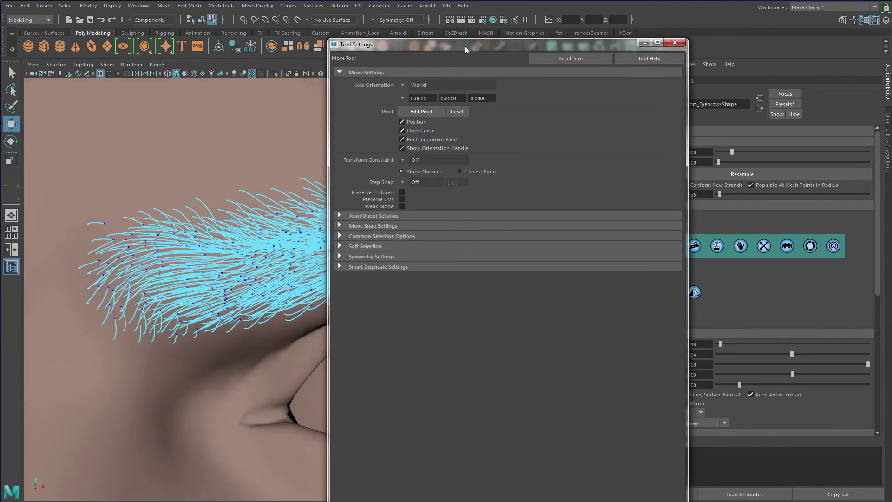
{"action": "left_click", "coordinate": [403, 85]}
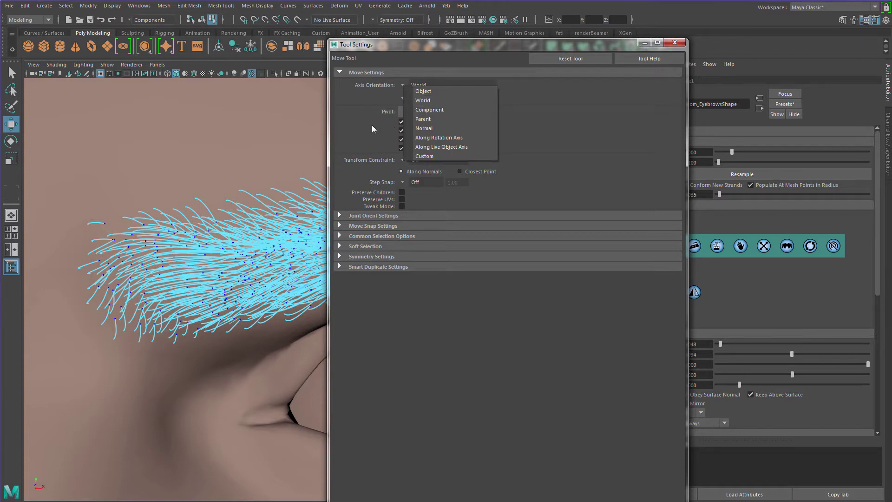
{"action": "left_click", "coordinate": [440, 46]}
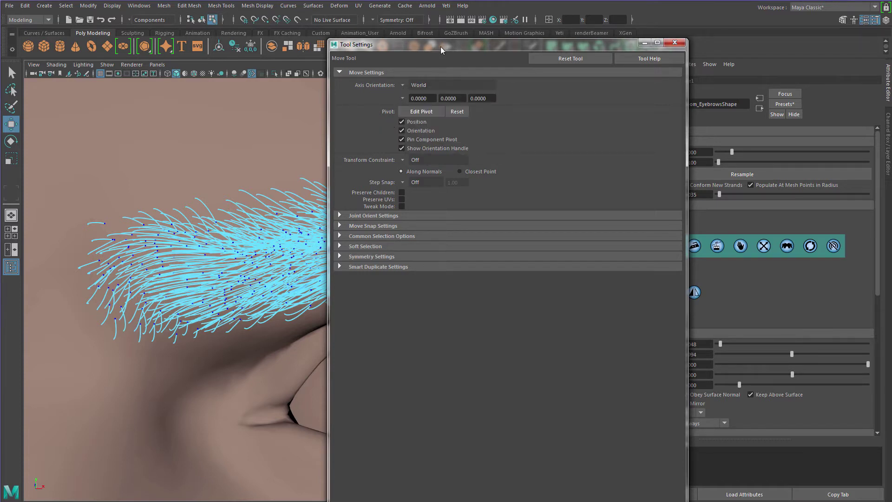
{"action": "left_click", "coordinate": [676, 43]}
Try moving a single strand root from the eyebrow's lower edge down over the eyelid
{"action": "left_click_drag", "start_coordinate": [371, 275], "coordinate": [435, 248], "text": "alt"}
{"action": "left_click_drag", "start_coordinate": [315, 267], "coordinate": [345, 243], "text": "alt"}
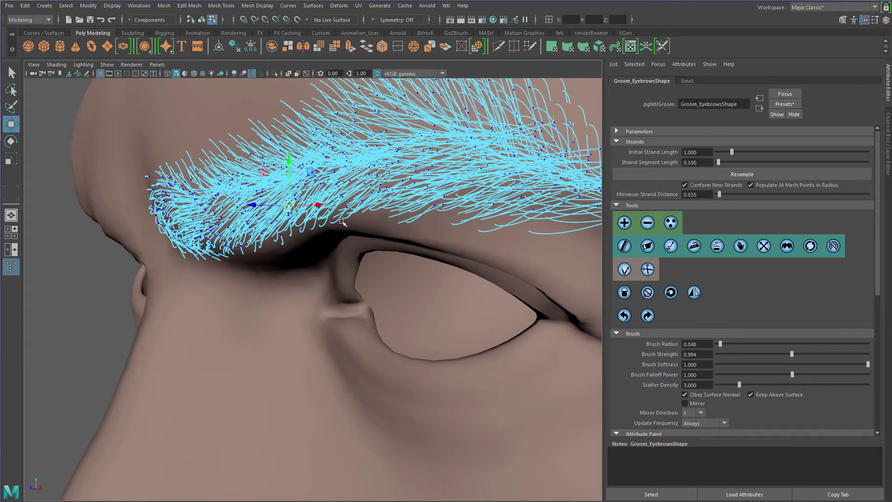
{"action": "left_click_drag", "start_coordinate": [302, 237], "coordinate": [409, 197], "text": "alt"}
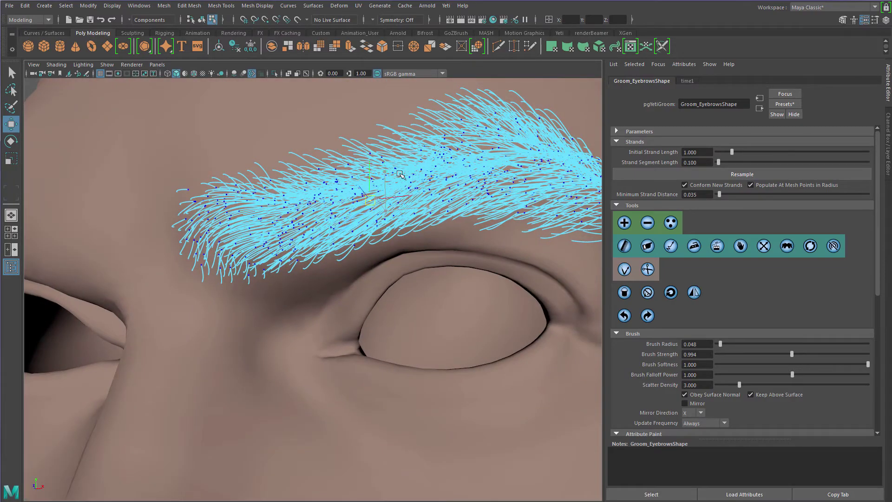
{"action": "scroll", "coordinate": [400, 174], "scroll_direction": "up", "scroll_amount": 4}
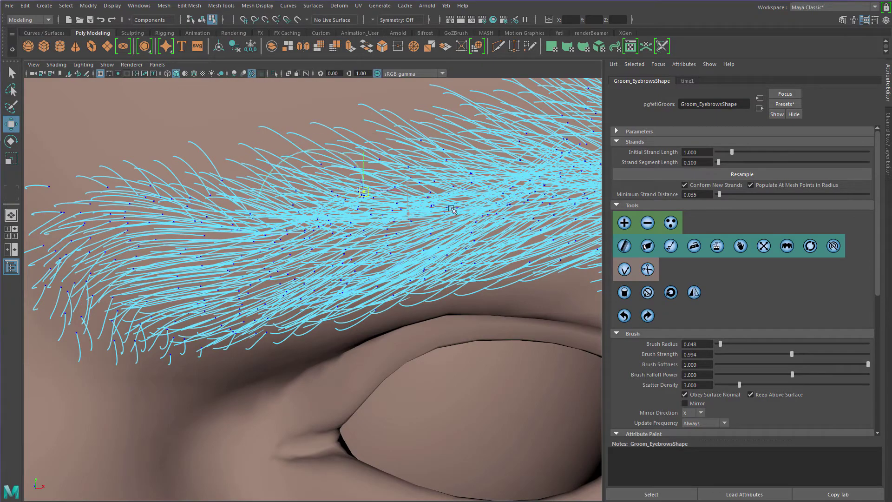
{"action": "left_click_drag", "start_coordinate": [436, 218], "coordinate": [363, 179], "text": "alt"}
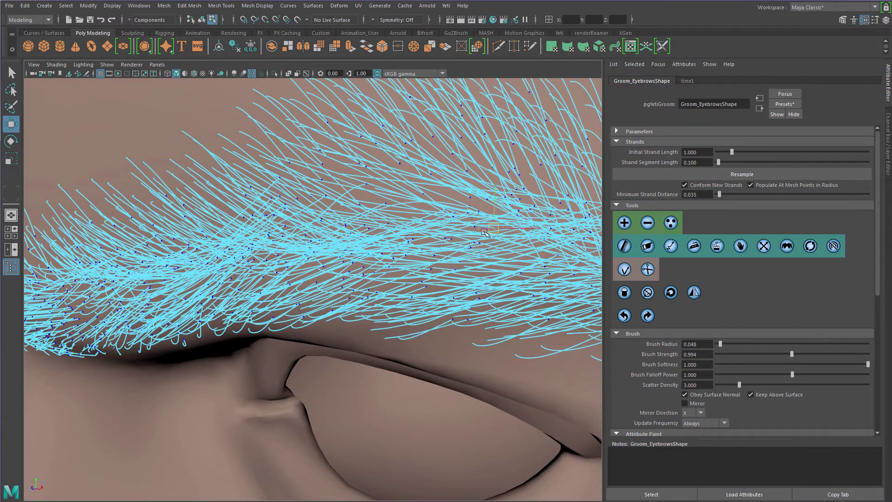
{"action": "mouse_move", "coordinate": [481, 246]}
{"action": "left_mouse_down", "text": "alt"}
{"action": "mouse_move", "coordinate": [466, 271]}
{"action": "mouse_move", "coordinate": [313, 296]}
{"action": "left_mouse_up", "text": "alt"}
{"action": "left_click", "coordinate": [396, 239]}
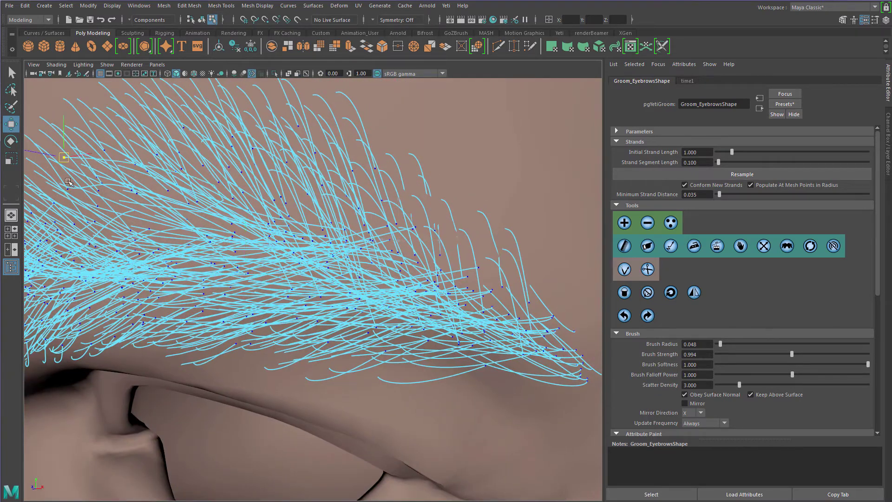
{"action": "left_click", "coordinate": [397, 345]}
{"action": "left_click_drag", "start_coordinate": [398, 345], "coordinate": [220, 497]}
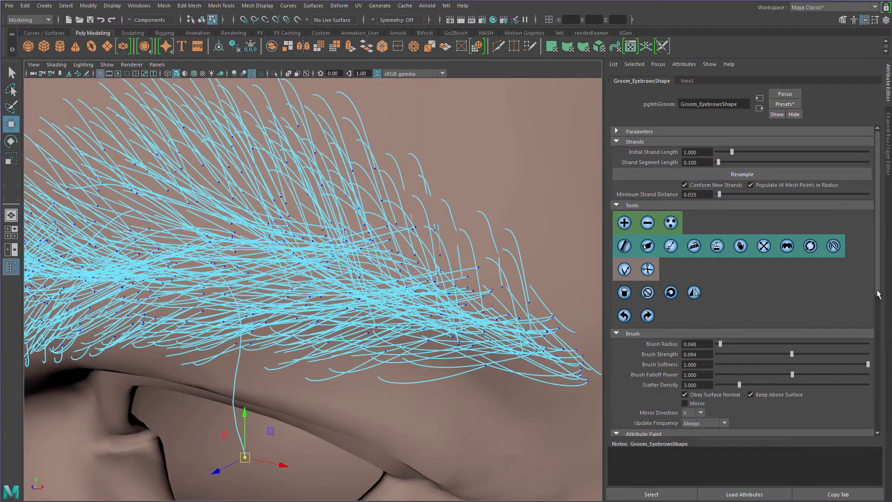
Enable the groom's Attribute Paint display and set its Display Size to 0.02
{"action": "left_click_drag", "start_coordinate": [877, 295], "coordinate": [877, 356]}
{"action": "left_click", "coordinate": [685, 331]}
{"action": "left_click_drag", "start_coordinate": [700, 340], "coordinate": [690, 341]}
{"action": "type", "text": "02"}
{"action": "key", "text": "Return"}
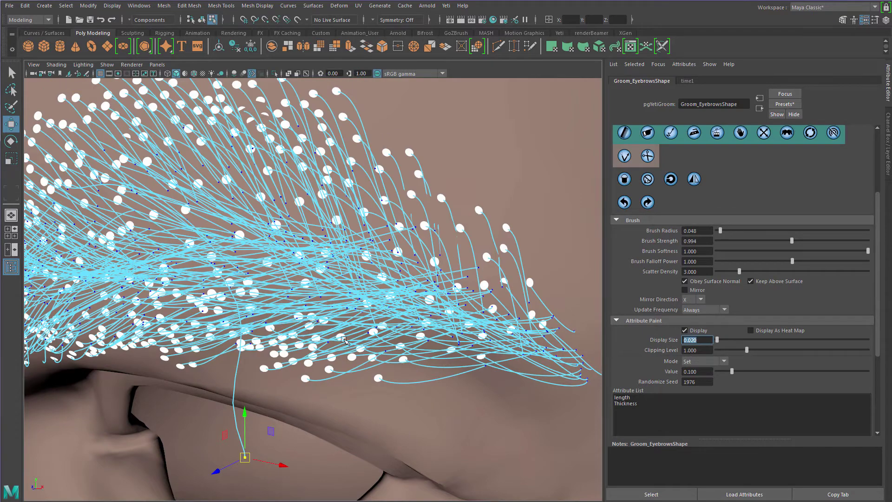
{"action": "middle_click_drag", "start_coordinate": [242, 273], "coordinate": [389, 293], "text": "alt"}
Try a groom brush on the upper strands, and return to component mode with the Move tool for the strand roots
{"action": "left_click", "coordinate": [764, 133]}
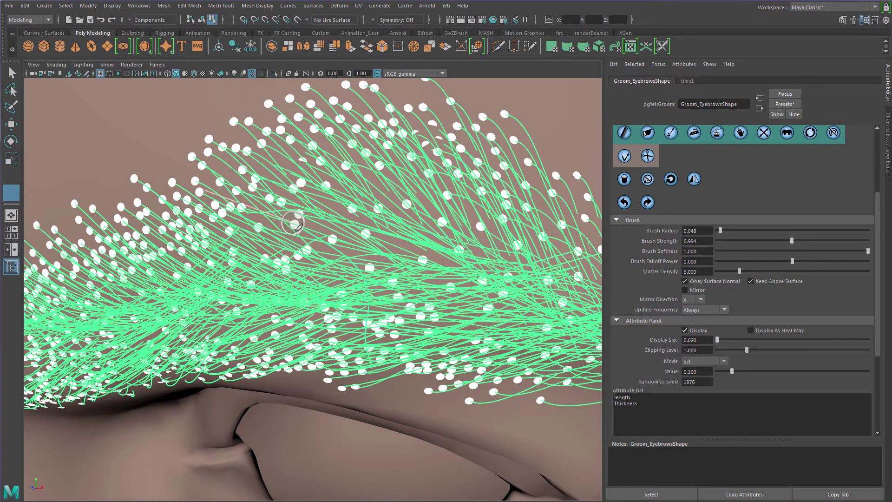
{"action": "key", "text": "q"}
{"action": "key", "text": "F8"}
{"action": "left_click_drag", "start_coordinate": [360, 358], "coordinate": [320, 343], "text": "alt"}
{"action": "key", "text": "w"}
{"action": "left_click_drag", "start_coordinate": [305, 253], "coordinate": [293, 232]}
{"action": "left_click_drag", "start_coordinate": [335, 298], "coordinate": [267, 439], "text": "alt"}
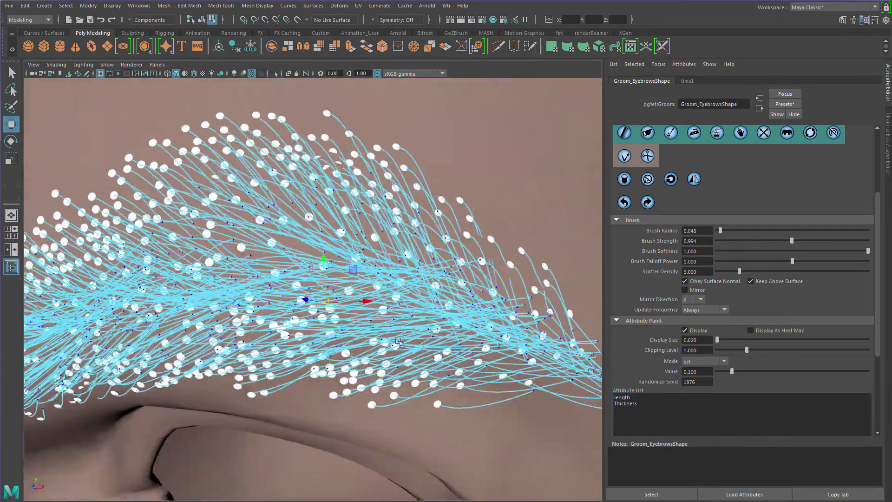
Pick individual strand roots in the eyebrow's outer half with the Move tool to even out their spacing
{"action": "left_click", "coordinate": [473, 258]}
{"action": "left_click", "coordinate": [487, 335]}
{"action": "left_click_drag", "start_coordinate": [493, 371], "coordinate": [527, 332], "text": "alt"}
{"action": "middle_click_drag", "start_coordinate": [528, 333], "coordinate": [525, 351], "text": "alt"}
{"action": "left_click", "coordinate": [369, 227]}
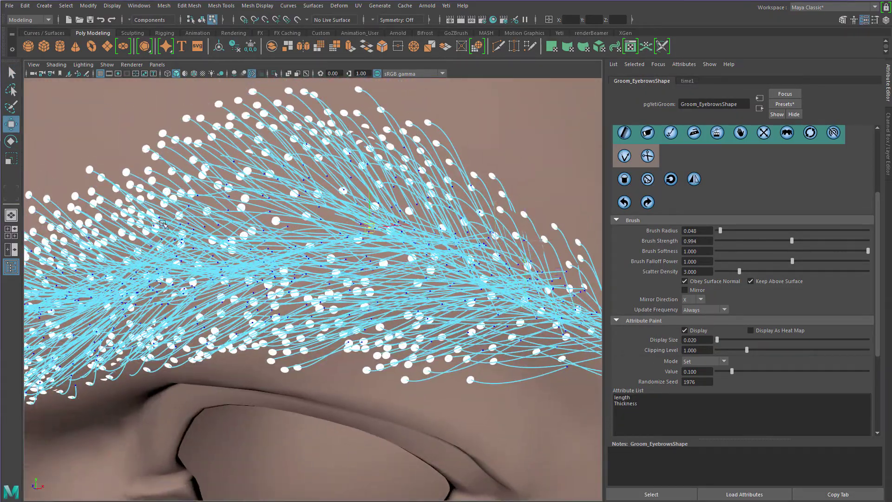
{"action": "left_click", "coordinate": [449, 287]}
{"action": "left_click", "coordinate": [444, 286]}
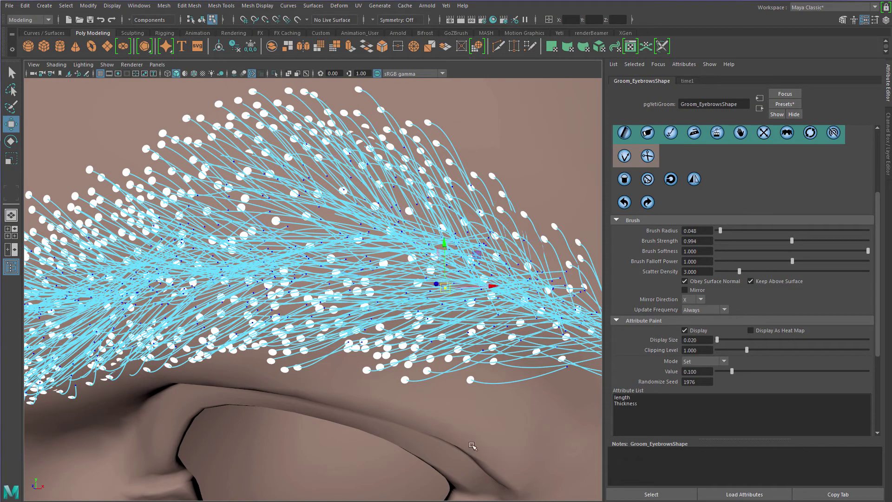
{"action": "left_click", "coordinate": [445, 294]}
{"action": "left_click", "coordinate": [431, 298]}
{"action": "left_click", "coordinate": [431, 280]}
{"action": "left_click", "coordinate": [441, 254]}
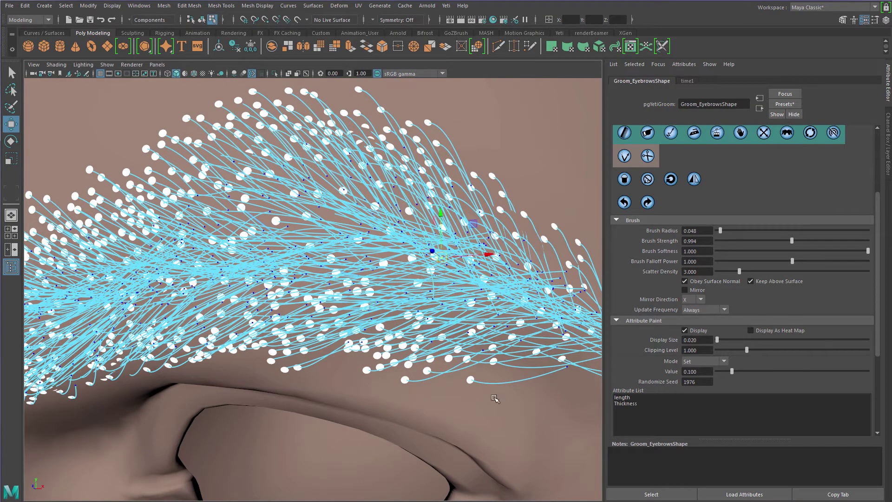
Pick a strand root in the upper middle of the eyebrow and leave the Move tool
{"action": "left_click_drag", "start_coordinate": [496, 399], "coordinate": [375, 305], "text": "alt"}
{"action": "middle_click_drag", "start_coordinate": [375, 304], "coordinate": [481, 239], "text": "alt"}
{"action": "left_click_drag", "start_coordinate": [482, 238], "coordinate": [565, 244], "text": "alt"}
{"action": "left_click", "coordinate": [345, 174]}
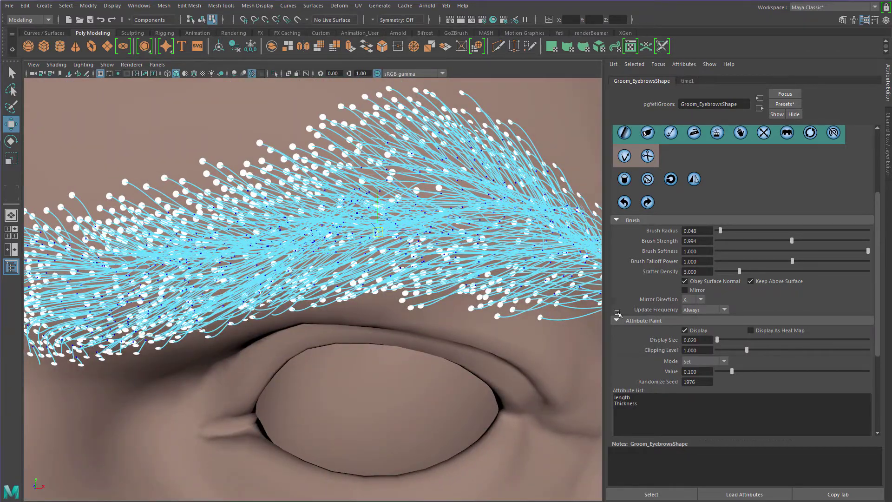
{"action": "left_click_drag", "start_coordinate": [422, 308], "coordinate": [365, 272], "text": "alt"}
{"action": "key", "text": "q"}
{"action": "scroll", "coordinate": [365, 272], "scroll_direction": "down", "scroll_amount": 6}
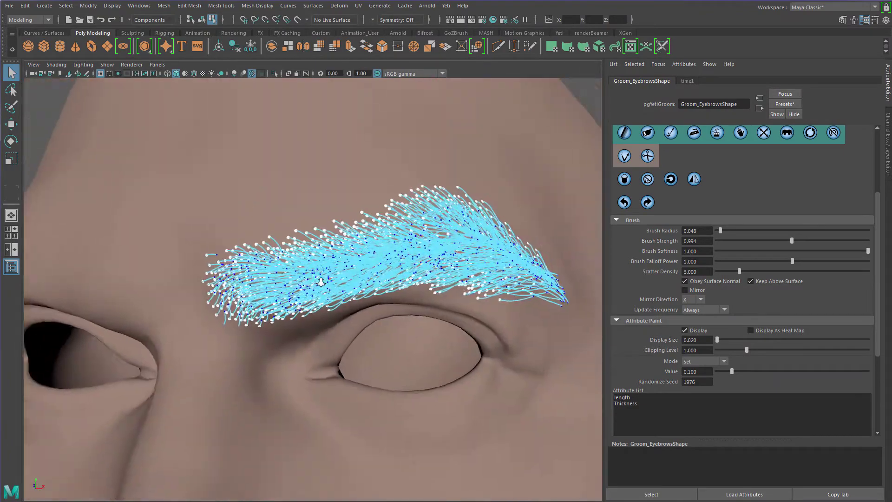
Hide Groom_Eyebrows and show the pgYetiMaya1 node's hair on the head
{"action": "left_click", "coordinate": [99, 261]}
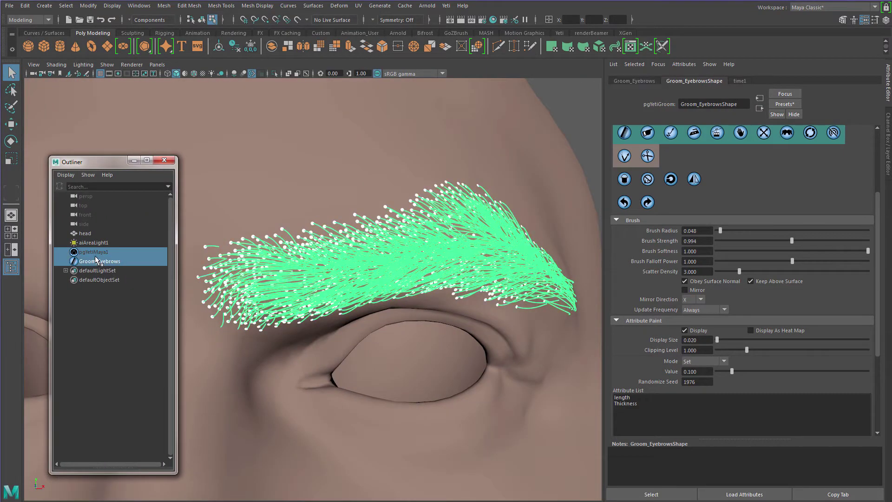
{"action": "left_click", "coordinate": [93, 251]}
{"action": "right_click_drag", "start_coordinate": [339, 314], "coordinate": [390, 108], "text": "alt"}
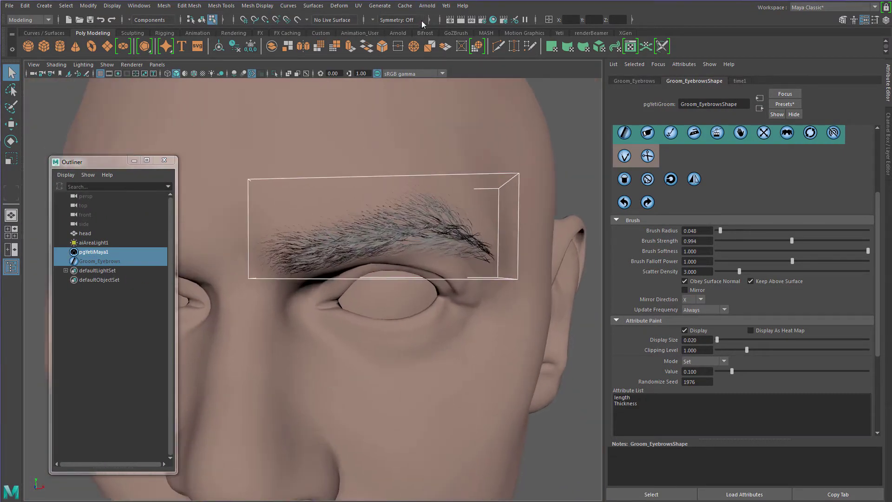
Render the face in Arnold RenderView to check the eyebrow and close the render
{"action": "left_click", "coordinate": [449, 19]}
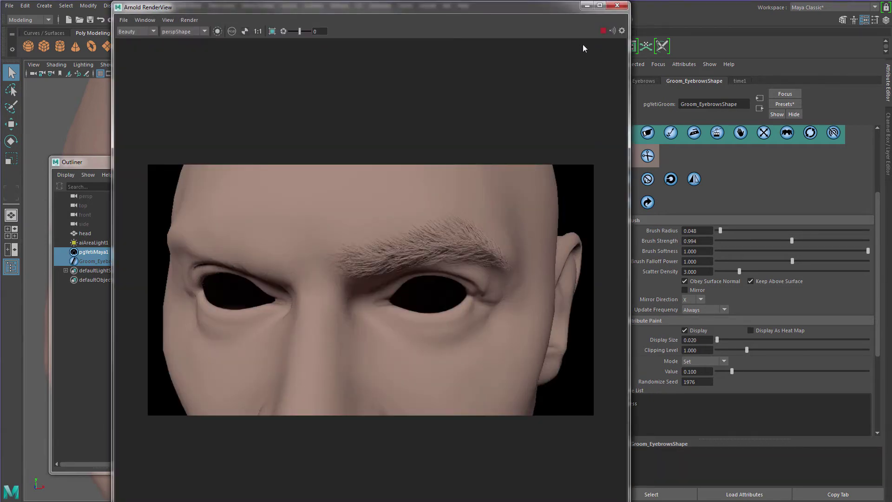
{"action": "left_click", "coordinate": [624, 6]}
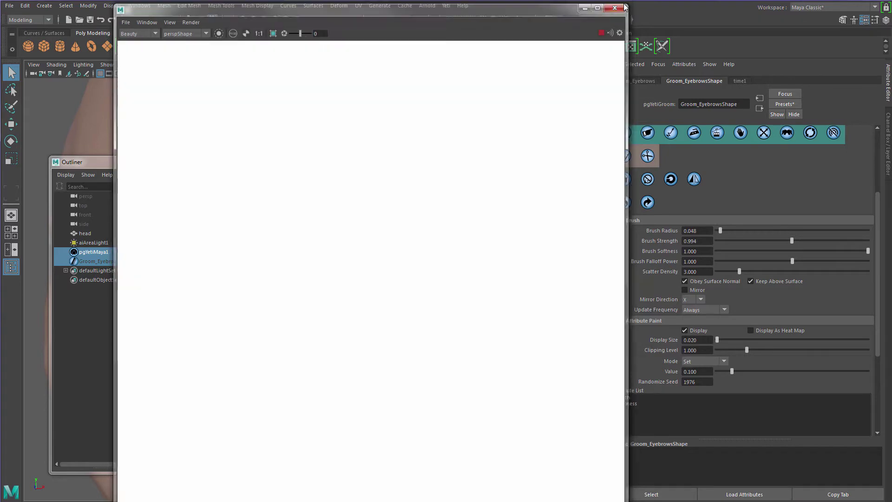
{"action": "right_click_drag", "start_coordinate": [377, 270], "coordinate": [193, 181], "text": "alt"}
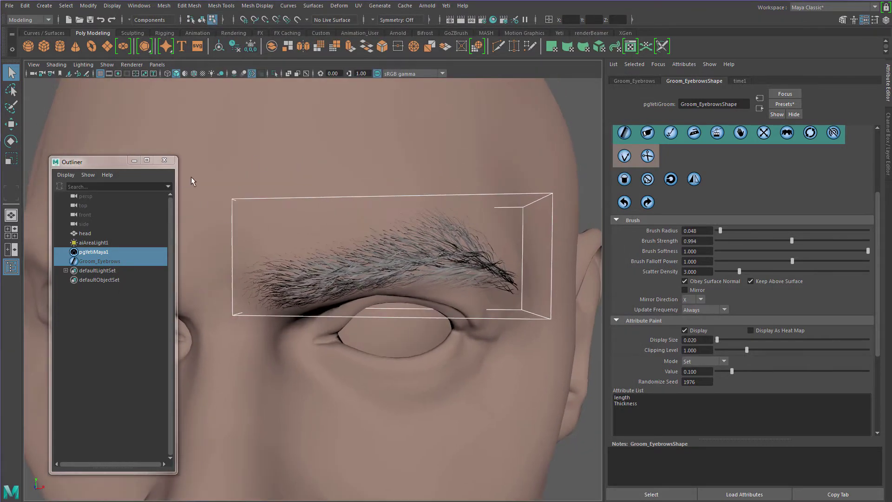
Open the Yeti Graph Editor for pgYetiMaya1 and arrange it so the node network and the eyebrow can both be seen
{"action": "left_click", "coordinate": [106, 249]}
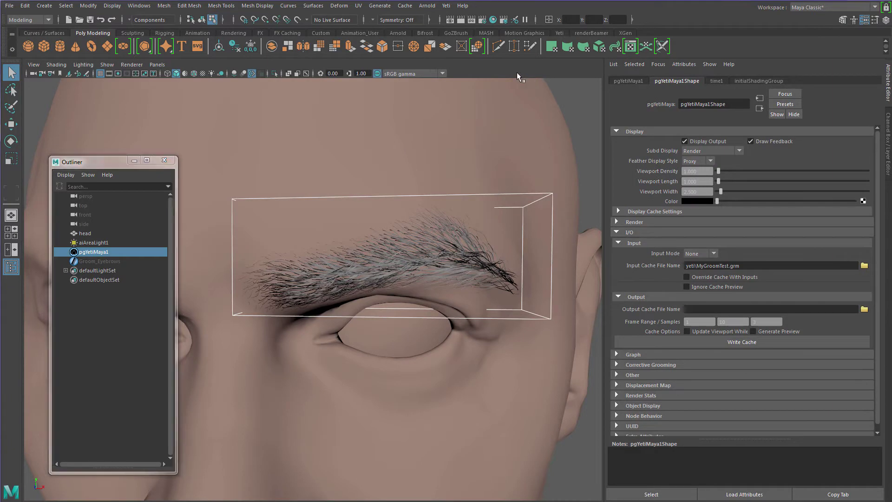
{"action": "left_click", "coordinate": [449, 7]}
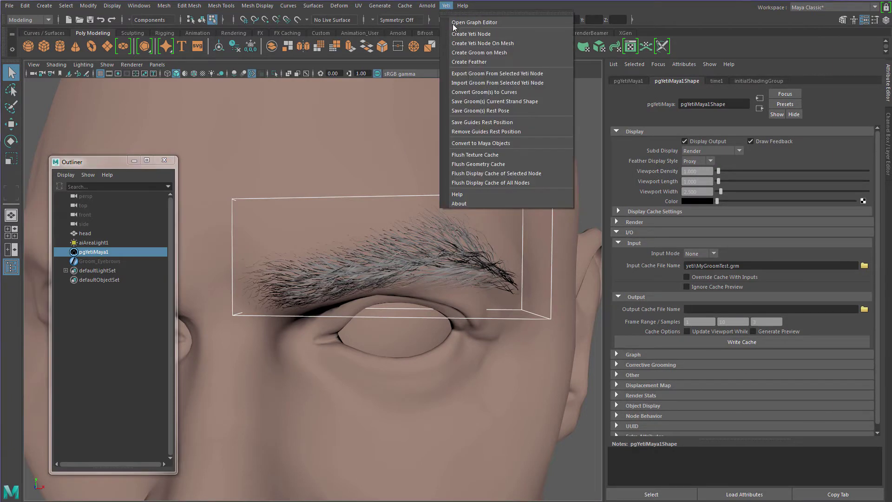
{"action": "left_click", "coordinate": [454, 24]}
{"action": "left_click_drag", "start_coordinate": [429, 296], "coordinate": [430, 259]}
{"action": "middle_click_drag", "start_coordinate": [438, 158], "coordinate": [440, 161], "text": "alt"}
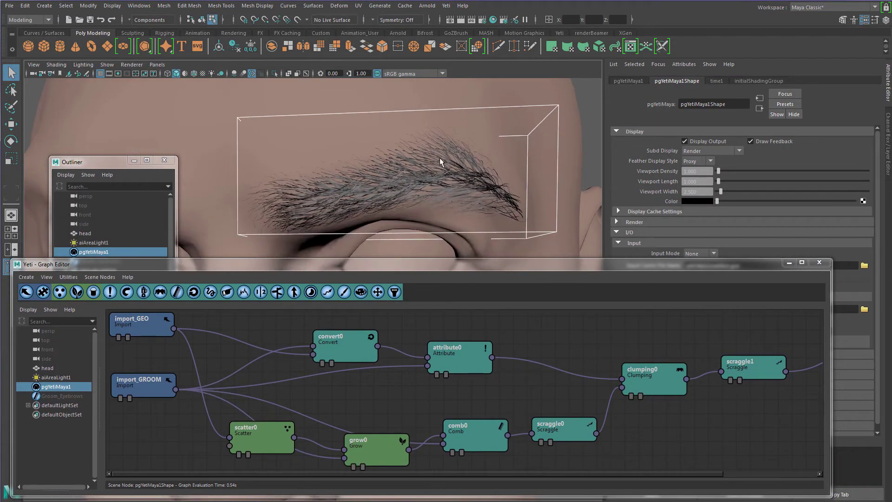
{"action": "left_click_drag", "start_coordinate": [447, 260], "coordinate": [449, 216]}
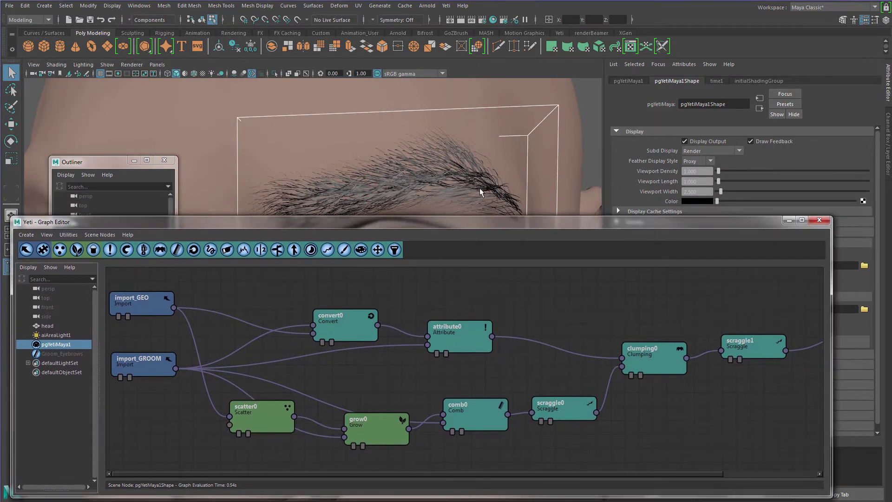
{"action": "mouse_move", "coordinate": [480, 188]}
{"action": "left_mouse_down", "text": "alt"}
{"action": "mouse_move", "coordinate": [485, 160]}
{"action": "mouse_move", "coordinate": [490, 175]}
{"action": "left_mouse_up", "text": "alt"}
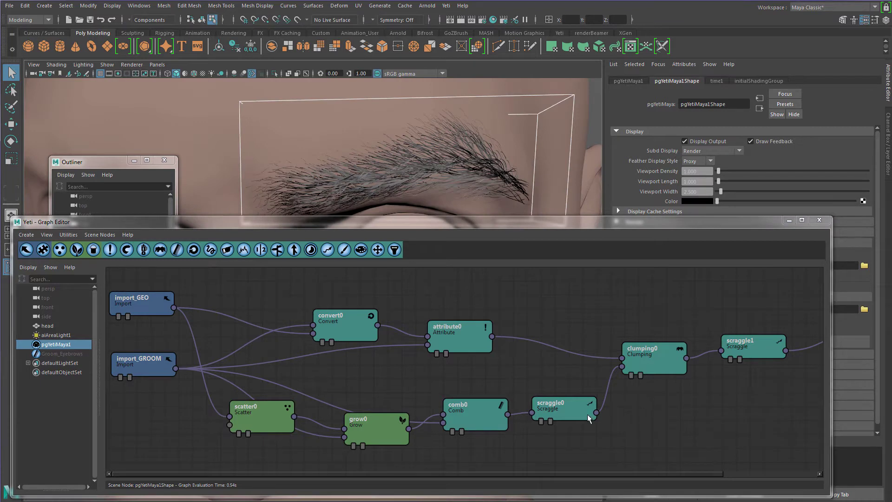
Set the clumping0 node's Weight to 0.43 and close its settings
{"action": "double_click", "coordinate": [641, 374]}
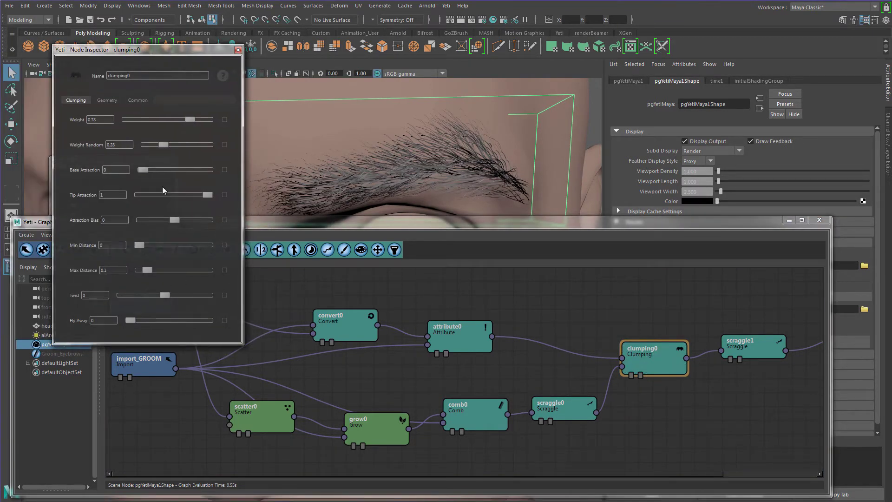
{"action": "left_click_drag", "start_coordinate": [172, 118], "coordinate": [161, 119]}
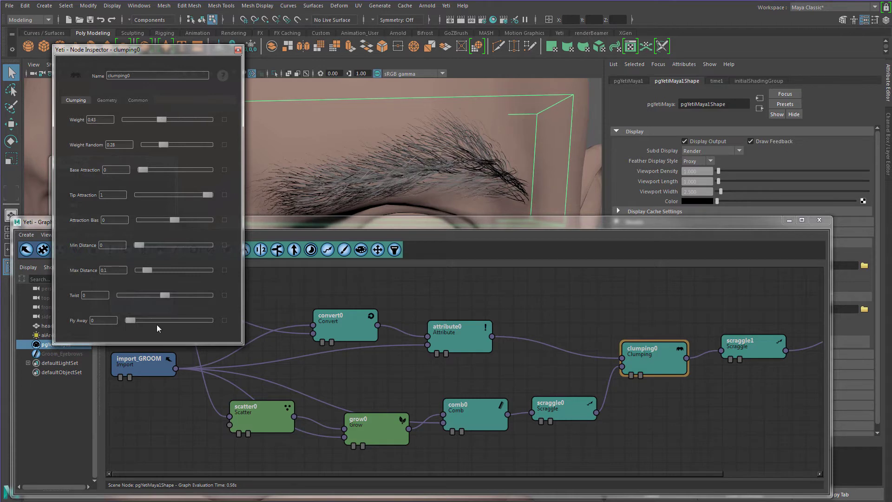
{"action": "left_click", "coordinate": [237, 50]}
Set the scraggle0 node's Root Scraggle to 0.07, Tip Scraggle to 0.84 and Scraggle Frequency to 2.8, previewing that node's output
{"action": "left_click", "coordinate": [551, 422]}
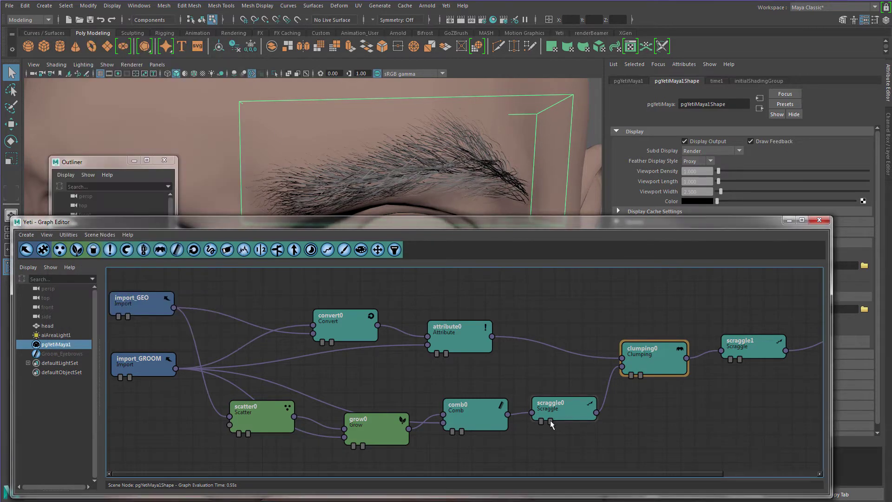
{"action": "left_click", "coordinate": [551, 422]}
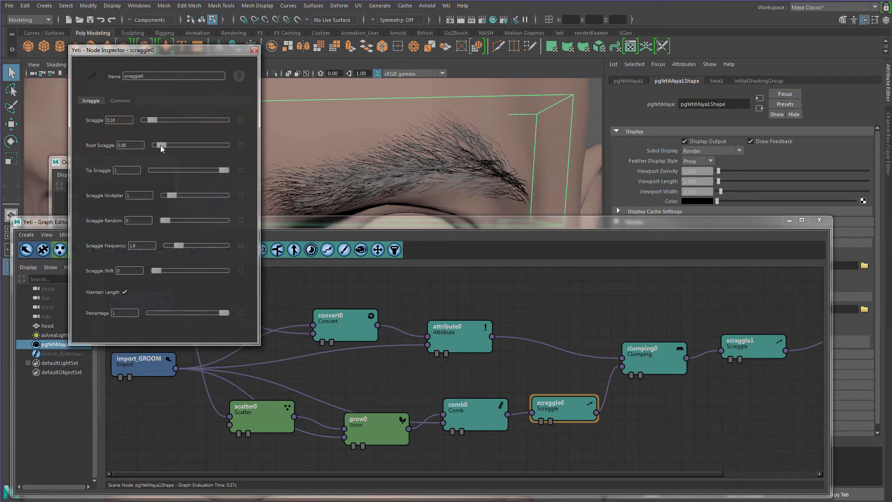
{"action": "left_click_drag", "start_coordinate": [153, 170], "coordinate": [208, 177]}
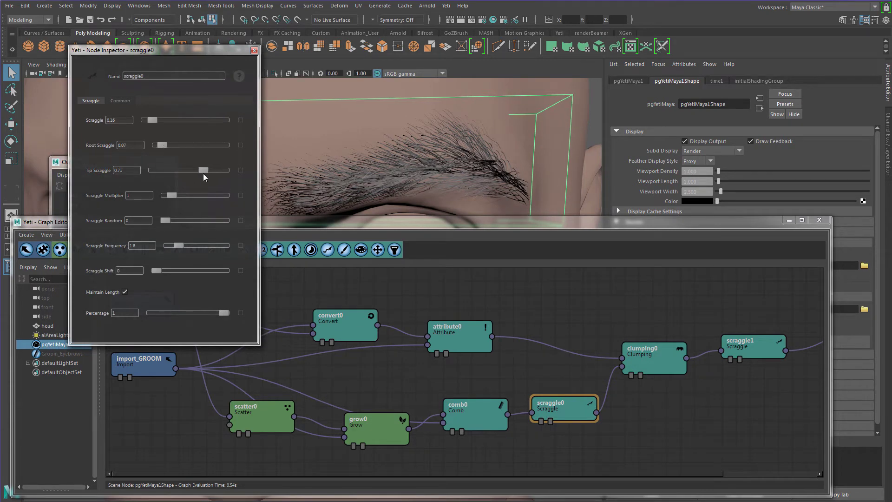
{"action": "left_click", "coordinate": [542, 422]}
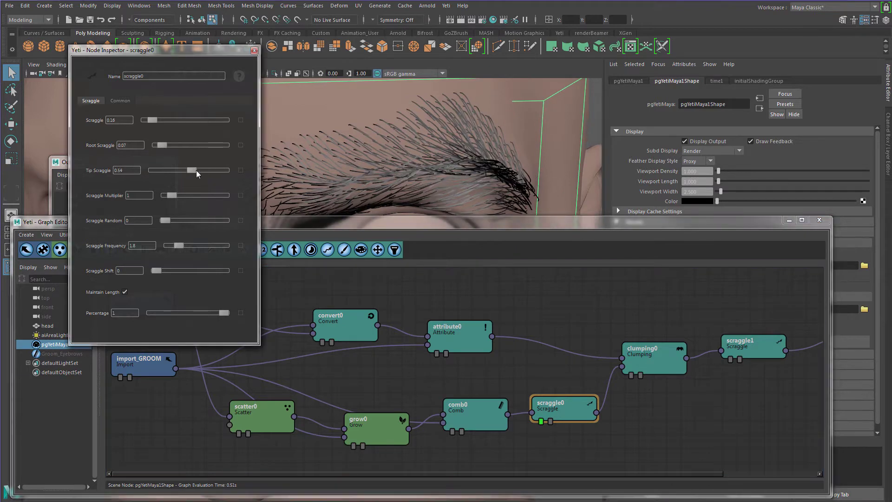
{"action": "left_click_drag", "start_coordinate": [206, 170], "coordinate": [213, 172]}
{"action": "left_click_drag", "start_coordinate": [178, 245], "coordinate": [183, 245]}
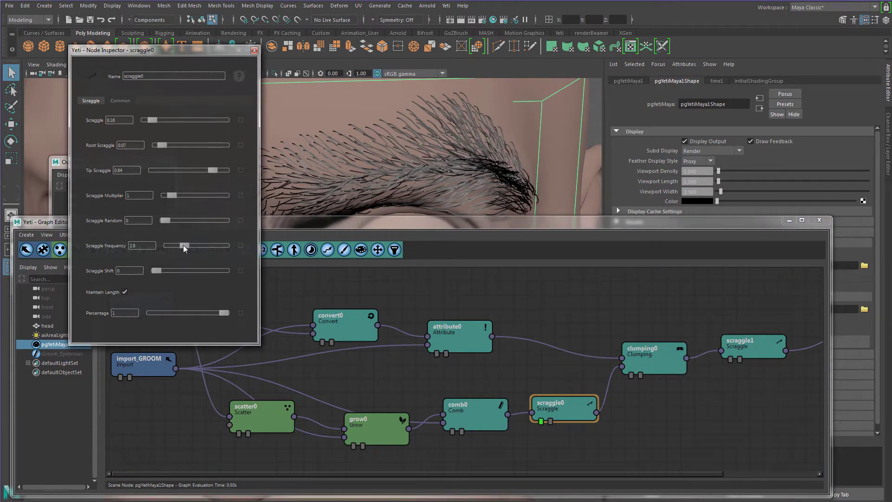
Display the output of the width0 node, set scraggle0's Scraggle to 0.34 and close its settings
{"action": "scroll", "coordinate": [730, 367], "scroll_direction": "down", "scroll_amount": 2}
{"action": "left_click", "coordinate": [730, 357]}
{"action": "middle_click_drag", "start_coordinate": [403, 166], "coordinate": [413, 152], "text": "alt"}
{"action": "scroll", "coordinate": [413, 151], "scroll_direction": "up", "scroll_amount": 2}
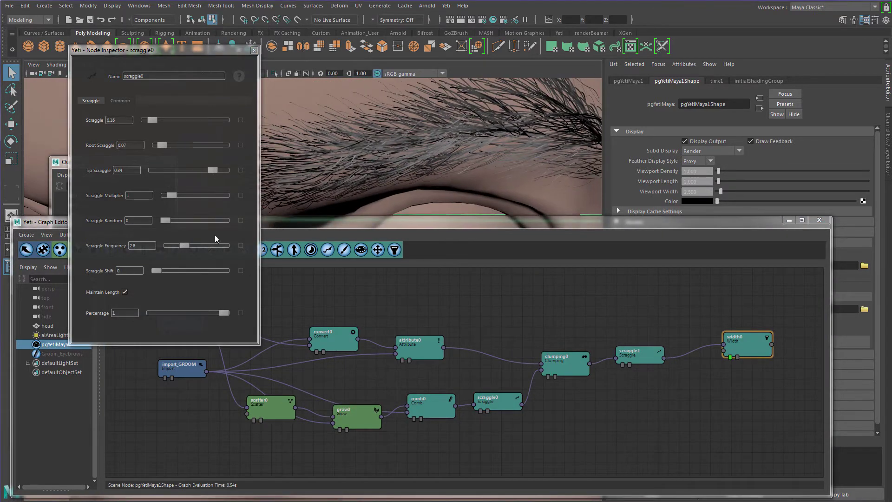
{"action": "left_click_drag", "start_coordinate": [155, 120], "coordinate": [161, 122]}
{"action": "scroll", "coordinate": [420, 176], "scroll_direction": "down", "scroll_amount": 4}
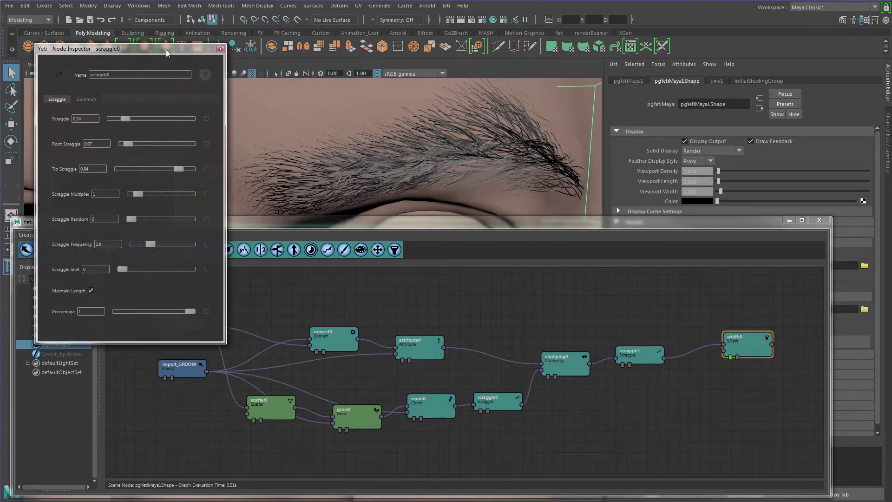
{"action": "left_click", "coordinate": [254, 49]}
Review the settings of the scraggle1 and scatter0 nodes, closing each without changes
{"action": "left_click", "coordinate": [631, 364]}
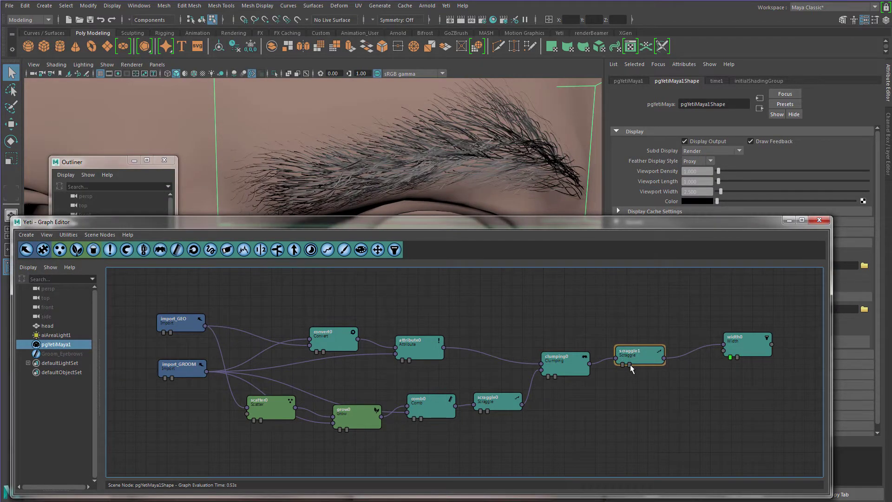
{"action": "double_click", "coordinate": [630, 364]}
{"action": "left_click", "coordinate": [216, 45]}
{"action": "double_click", "coordinate": [271, 406]}
{"action": "left_click", "coordinate": [215, 41]}
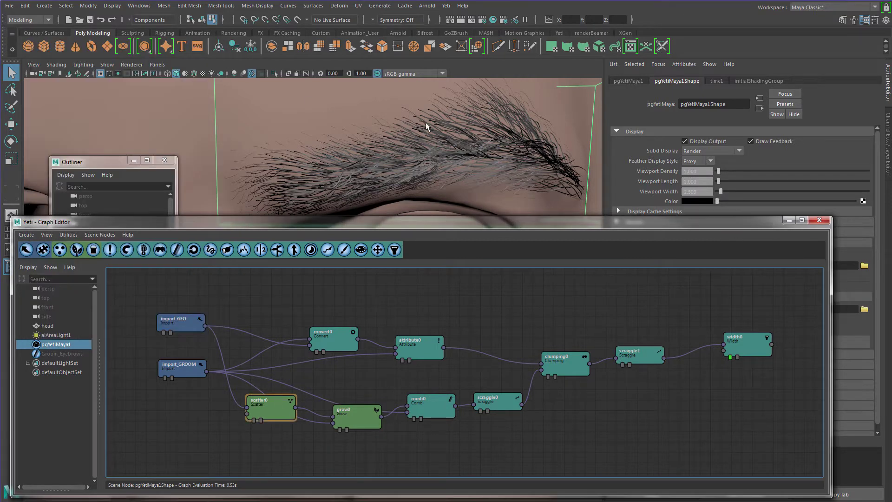
Close the Graph Editor, hide pgYetiMaya1 and show the Groom_Eyebrows strands on the head
{"action": "left_click", "coordinate": [819, 221]}
{"action": "left_click_drag", "start_coordinate": [451, 249], "coordinate": [370, 281], "text": "alt"}
{"action": "scroll", "coordinate": [398, 283], "scroll_direction": "down", "scroll_amount": 3}
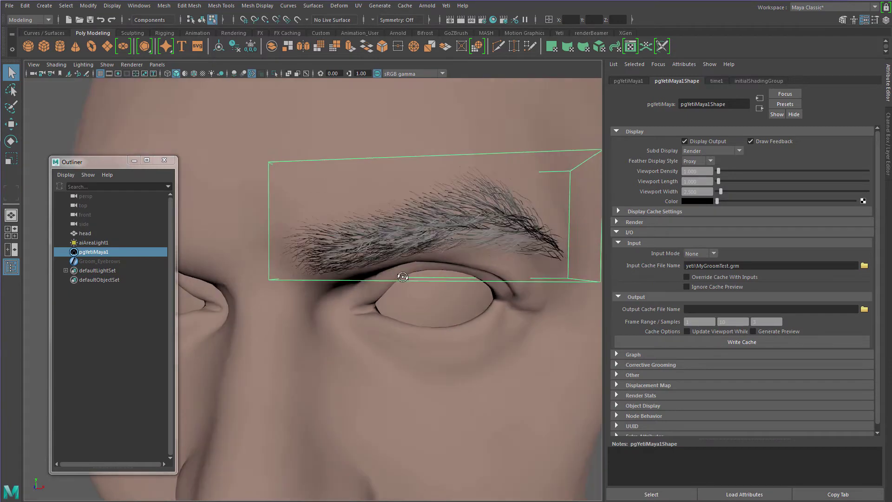
{"action": "left_click_drag", "start_coordinate": [97, 162], "coordinate": [108, 146]}
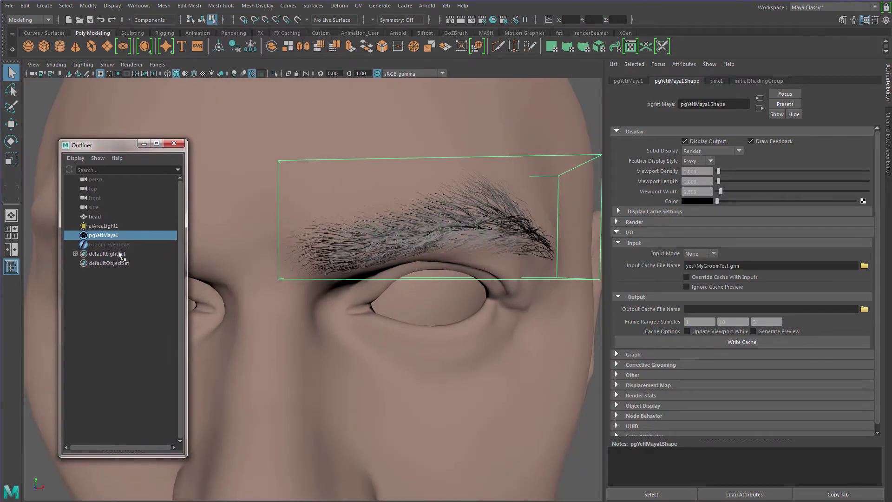
{"action": "right_click_drag", "start_coordinate": [389, 261], "coordinate": [305, 257], "text": "alt"}
{"action": "middle_click_drag", "start_coordinate": [310, 253], "coordinate": [387, 233], "text": "alt"}
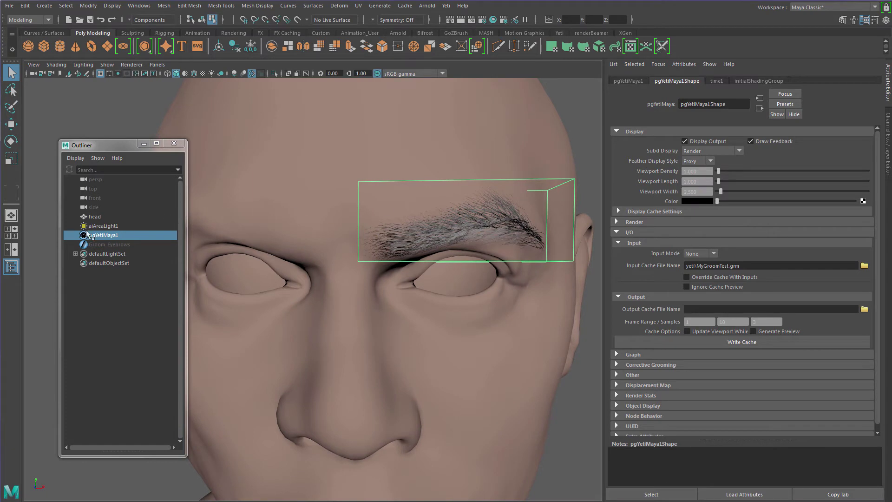
{"action": "left_click", "coordinate": [104, 244], "text": "ctrl"}
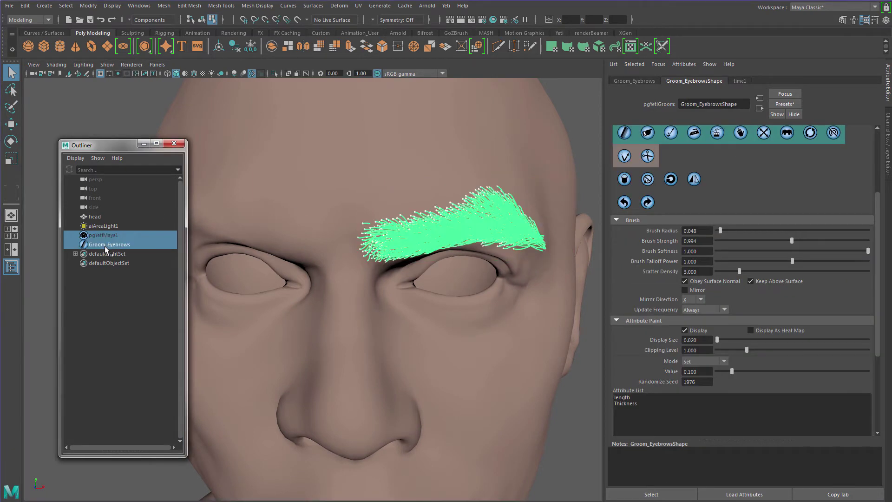
Select only Groom_Eyebrows and mirror its strands onto the other side of the face
{"action": "left_click", "coordinate": [120, 246]}
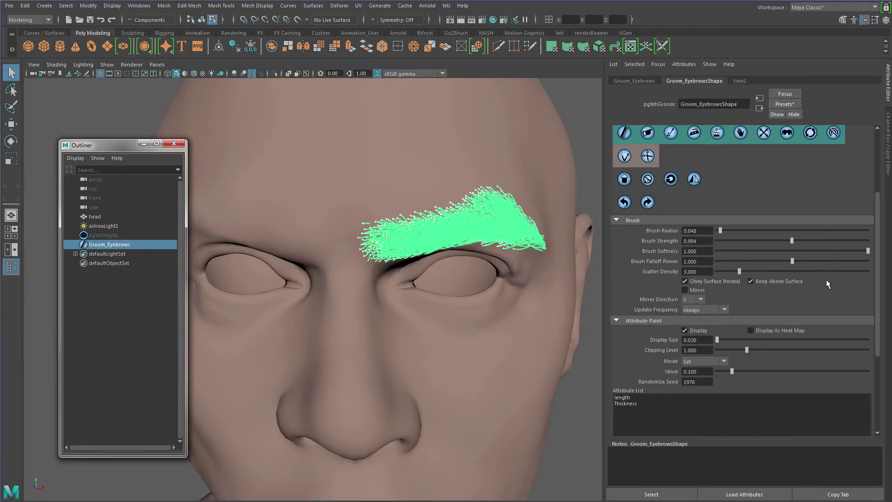
{"action": "left_click", "coordinate": [693, 180]}
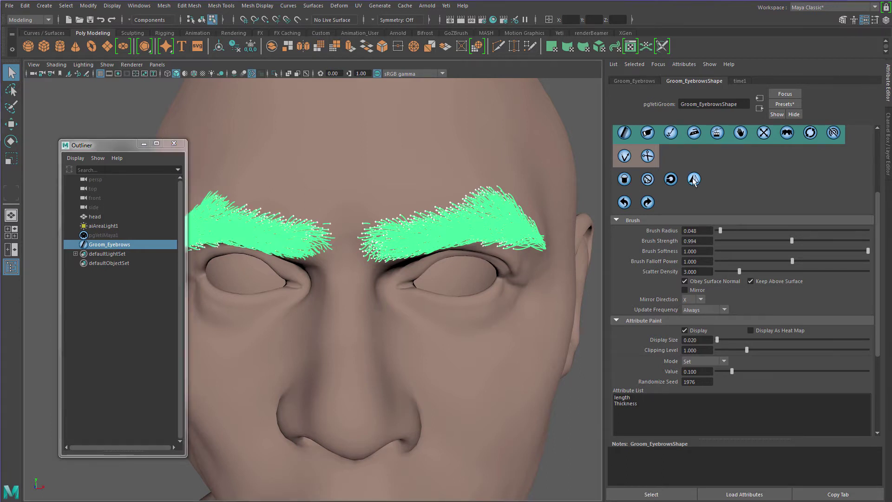
{"action": "left_click_drag", "start_coordinate": [159, 147], "coordinate": [21, 164]}
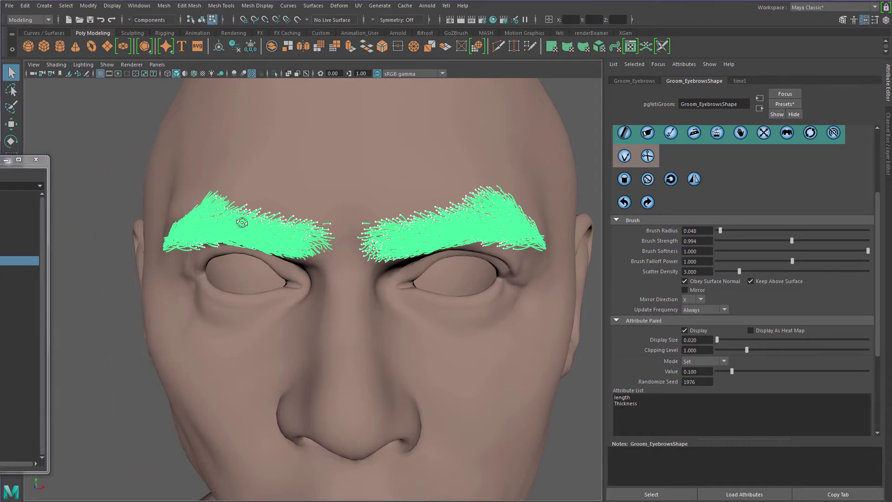
Activate the hand brush for moving strands with Brush Radius 0.706 and Brush Strength 0.266, facing the mirrored eyebrow
{"action": "left_click_drag", "start_coordinate": [240, 226], "coordinate": [321, 227], "text": "alt"}
{"action": "middle_click_drag", "start_coordinate": [320, 227], "coordinate": [429, 306], "text": "alt"}
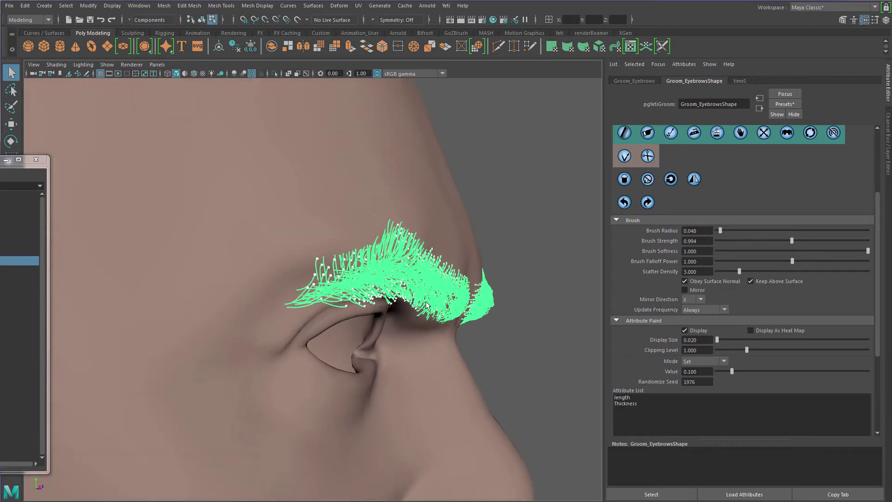
{"action": "left_click_drag", "start_coordinate": [408, 293], "coordinate": [392, 271], "text": "alt"}
{"action": "right_click_drag", "start_coordinate": [293, 226], "coordinate": [357, 231], "text": "alt"}
{"action": "left_click_drag", "start_coordinate": [356, 231], "coordinate": [272, 273], "text": "alt"}
{"action": "left_click_drag", "start_coordinate": [160, 267], "coordinate": [299, 292], "text": "alt"}
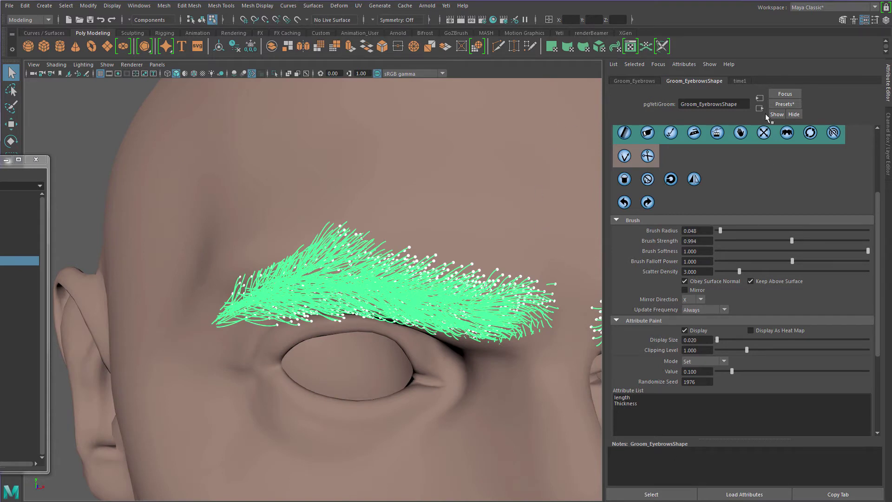
{"action": "left_click_drag", "start_coordinate": [878, 212], "coordinate": [873, 150]}
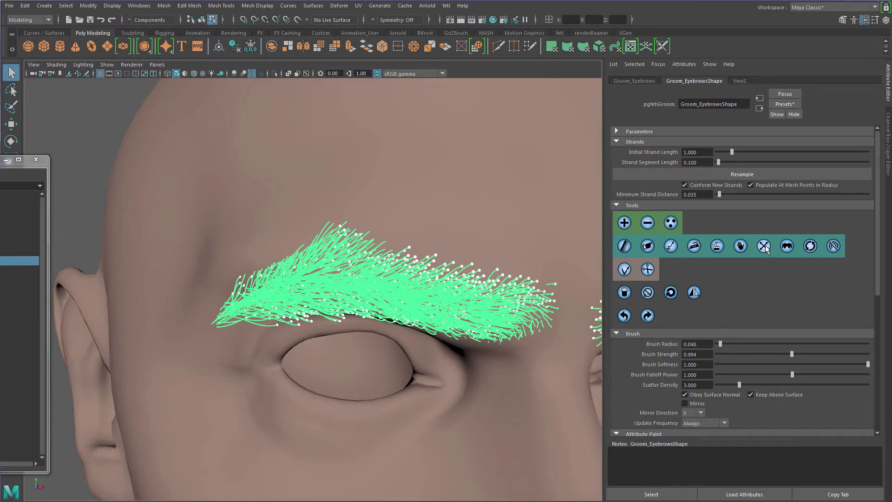
{"action": "left_click", "coordinate": [741, 246]}
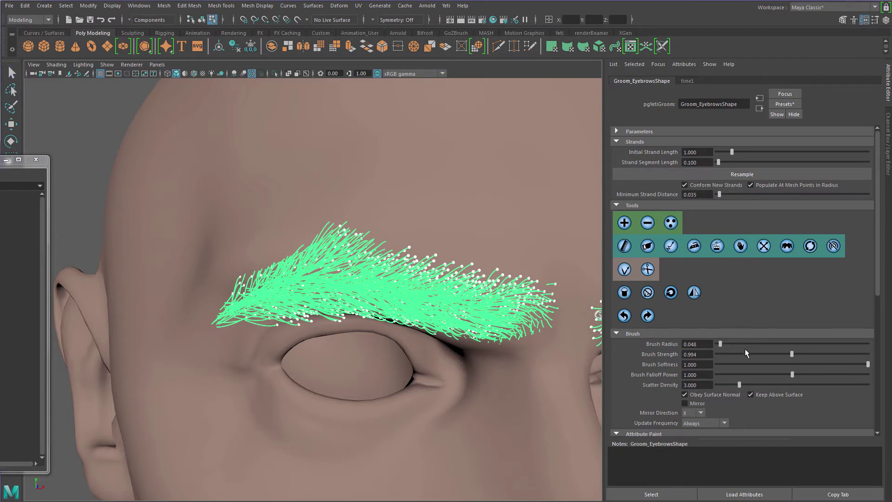
{"action": "left_click_drag", "start_coordinate": [756, 356], "coordinate": [737, 359]}
{"action": "left_click_drag", "start_coordinate": [720, 344], "coordinate": [770, 344]}
{"action": "mouse_move", "coordinate": [358, 338]}
{"action": "left_mouse_down", "text": "alt"}
{"action": "mouse_move", "coordinate": [390, 311]}
{"action": "mouse_move", "coordinate": [398, 285]}
{"action": "left_mouse_up", "text": "alt"}
{"action": "left_click_drag", "start_coordinate": [328, 313], "coordinate": [338, 312], "text": "alt"}
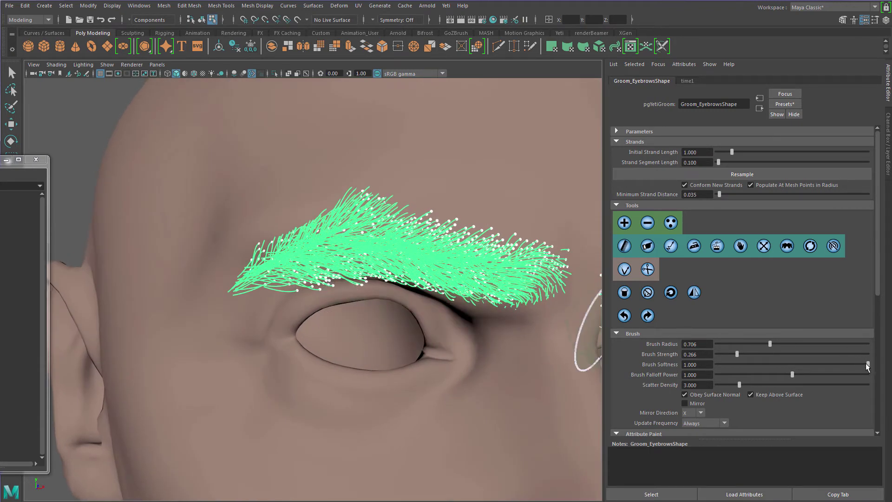
Brush the mirrored eyebrow's middle and outer end into a slightly different shape, enlarging the Brush Radius to 1.254
{"action": "left_click_drag", "start_coordinate": [340, 256], "coordinate": [321, 265]}
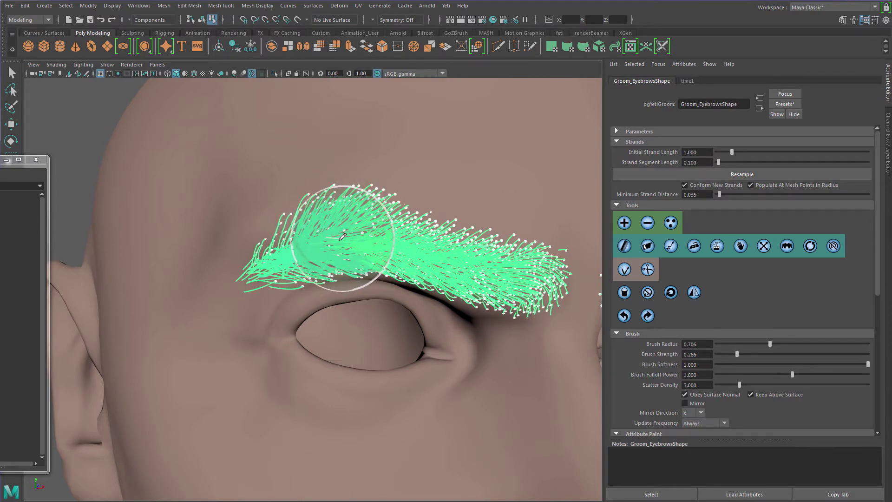
{"action": "left_click_drag", "start_coordinate": [344, 233], "coordinate": [335, 237]}
{"action": "middle_click_drag", "start_coordinate": [334, 236], "coordinate": [311, 245], "text": "alt"}
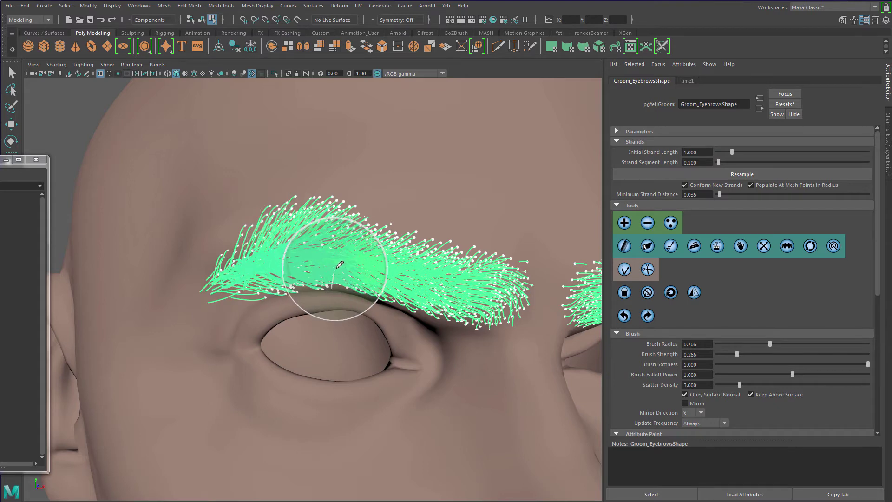
{"action": "scroll", "coordinate": [334, 268], "scroll_direction": "down", "scroll_amount": 2}
{"action": "scroll", "coordinate": [318, 265], "scroll_direction": "up", "scroll_amount": 2}
{"action": "mouse_move", "coordinate": [285, 286]}
{"action": "left_mouse_down"}
{"action": "mouse_move", "coordinate": [259, 269]}
{"action": "mouse_move", "coordinate": [311, 260]}
{"action": "mouse_move", "coordinate": [257, 271]}
{"action": "mouse_move", "coordinate": [271, 288]}
{"action": "mouse_move", "coordinate": [325, 282]}
{"action": "mouse_move", "coordinate": [311, 282]}
{"action": "mouse_move", "coordinate": [302, 259]}
{"action": "mouse_move", "coordinate": [281, 247]}
{"action": "mouse_move", "coordinate": [257, 276]}
{"action": "mouse_move", "coordinate": [235, 281]}
{"action": "mouse_move", "coordinate": [238, 251]}
{"action": "mouse_move", "coordinate": [218, 273]}
{"action": "left_mouse_up"}
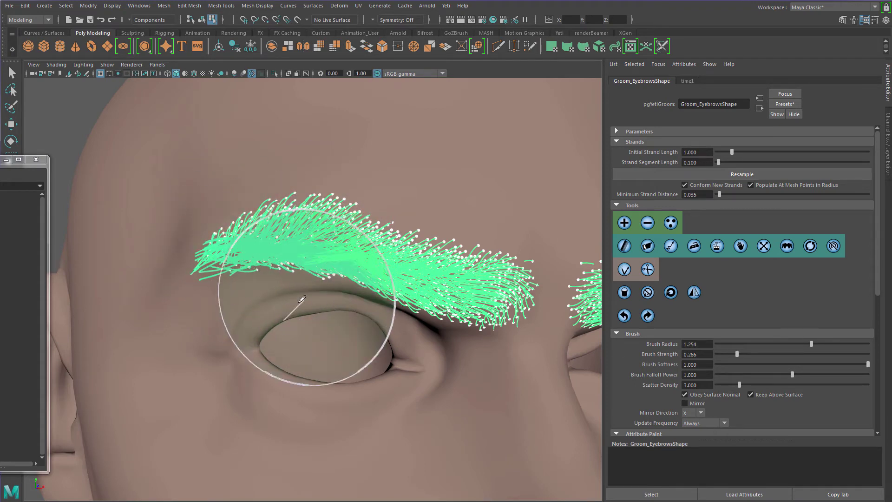
Reduce the Brush Radius to about 0.26 and brush the strands at the mirrored eyebrow's inner end near the nose bridge
{"action": "mouse_move", "coordinate": [302, 300]}
{"action": "left_mouse_down", "text": "alt"}
{"action": "mouse_move", "coordinate": [261, 237]}
{"action": "mouse_move", "coordinate": [297, 226]}
{"action": "left_mouse_up", "text": "alt"}
{"action": "mouse_move", "coordinate": [418, 280]}
{"action": "right_mouse_down", "text": "alt"}
{"action": "mouse_move", "coordinate": [286, 254]}
{"action": "mouse_move", "coordinate": [465, 371]}
{"action": "right_mouse_up", "text": "alt"}
{"action": "mouse_move", "coordinate": [502, 409]}
{"action": "middle_mouse_down", "text": "alt"}
{"action": "mouse_move", "coordinate": [411, 335]}
{"action": "mouse_move", "coordinate": [397, 370]}
{"action": "middle_mouse_up", "text": "alt"}
{"action": "left_click_drag", "start_coordinate": [389, 162], "coordinate": [307, 163]}
{"action": "mouse_move", "coordinate": [395, 202]}
{"action": "left_mouse_down"}
{"action": "mouse_move", "coordinate": [383, 211]}
{"action": "mouse_move", "coordinate": [353, 330]}
{"action": "left_mouse_up"}
{"action": "right_click_drag", "start_coordinate": [391, 233], "coordinate": [423, 220], "text": "alt"}
{"action": "left_click_drag", "start_coordinate": [424, 220], "coordinate": [417, 220]}
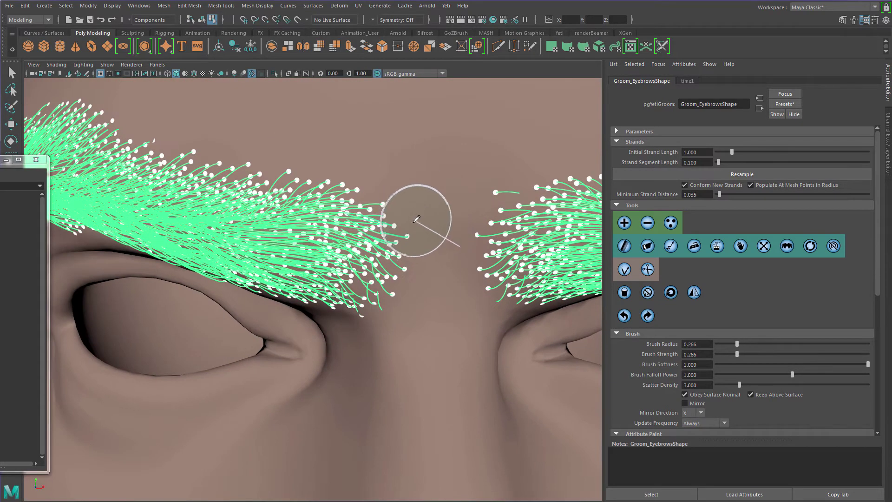
{"action": "left_click_drag", "start_coordinate": [379, 304], "coordinate": [412, 322], "text": "alt"}
{"action": "right_click_drag", "start_coordinate": [412, 322], "coordinate": [449, 288], "text": "alt"}
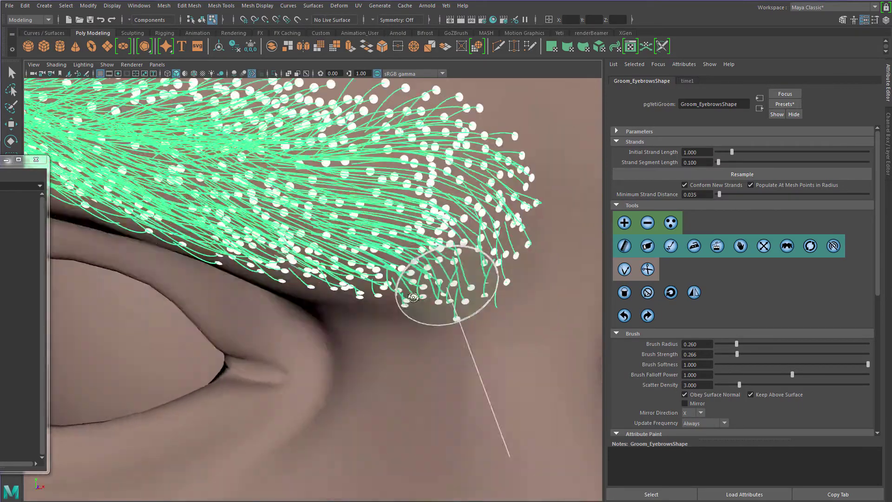
{"action": "left_click_drag", "start_coordinate": [449, 288], "coordinate": [497, 279], "text": "alt"}
Switch to another styling brush and touch up the strands along the lower inner edges of both eyebrows
{"action": "left_click", "coordinate": [718, 247]}
{"action": "left_click_drag", "start_coordinate": [485, 352], "coordinate": [407, 291], "text": "alt"}
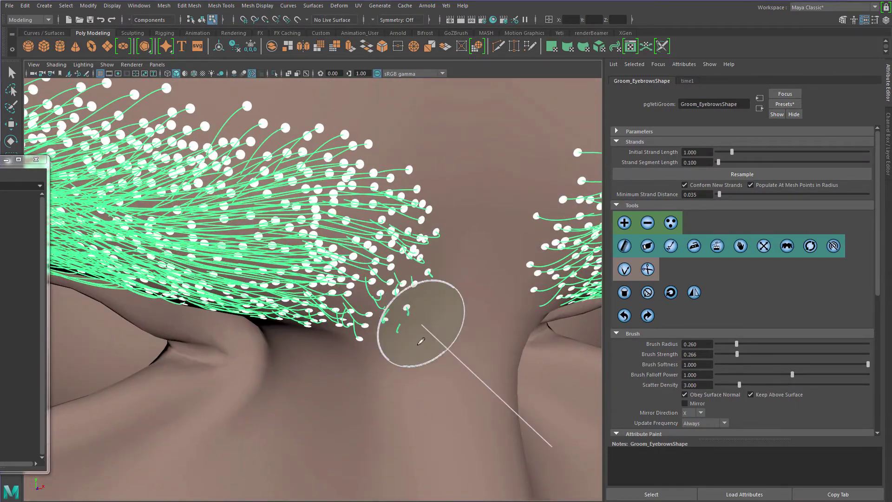
{"action": "mouse_move", "coordinate": [469, 307]}
{"action": "left_mouse_down", "text": "alt"}
{"action": "mouse_move", "coordinate": [405, 239]}
{"action": "mouse_move", "coordinate": [360, 306]}
{"action": "mouse_move", "coordinate": [379, 288]}
{"action": "mouse_move", "coordinate": [501, 356]}
{"action": "mouse_move", "coordinate": [553, 346]}
{"action": "left_mouse_up", "text": "alt"}
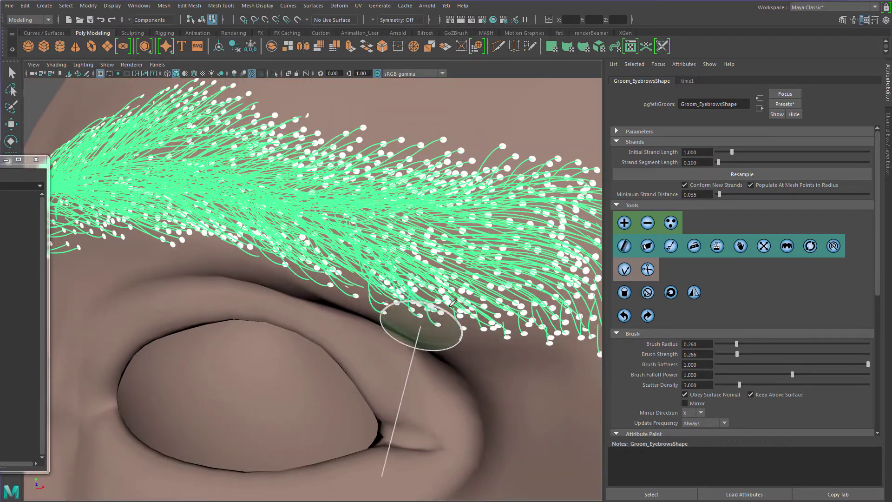
{"action": "left_click_drag", "start_coordinate": [546, 302], "coordinate": [379, 308], "text": "alt"}
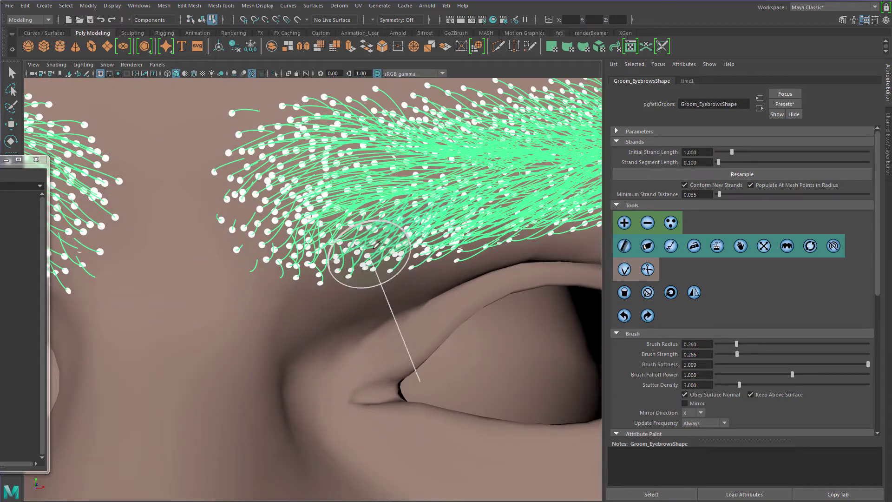
{"action": "mouse_move", "coordinate": [529, 253]}
{"action": "left_mouse_down", "text": "alt"}
{"action": "mouse_move", "coordinate": [427, 252]}
{"action": "mouse_move", "coordinate": [403, 264]}
{"action": "left_mouse_up", "text": "alt"}
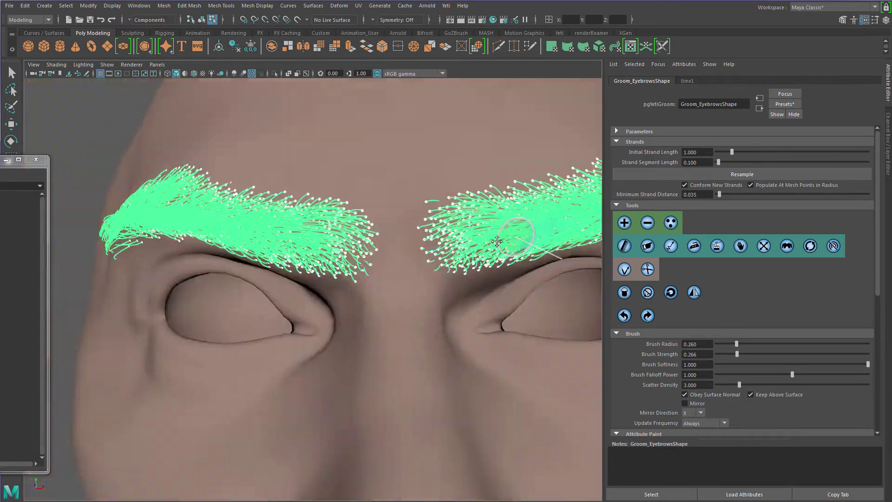
Leave the grooming brush, hide Groom_Eyebrows and show pgYetiMaya1's hair on both brows
{"action": "key", "text": "q"}
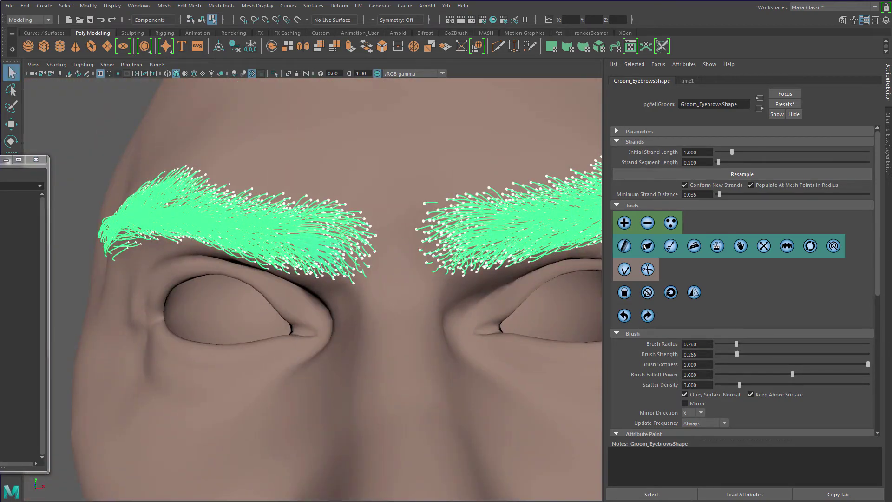
{"action": "left_click_drag", "start_coordinate": [1, 160], "coordinate": [48, 148]}
{"action": "key", "text": "h"}
{"action": "right_click_drag", "start_coordinate": [343, 284], "coordinate": [298, 293], "text": "alt"}
{"action": "left_click_drag", "start_coordinate": [299, 292], "coordinate": [398, 354], "text": "alt"}
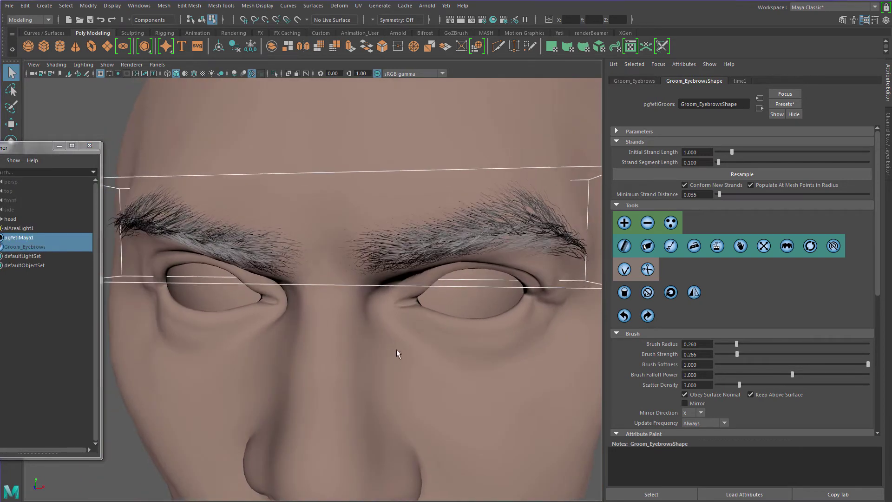
Render the face in Arnold to check both eyebrows
{"action": "left_click", "coordinate": [427, 6]}
{"action": "left_click", "coordinate": [435, 21]}
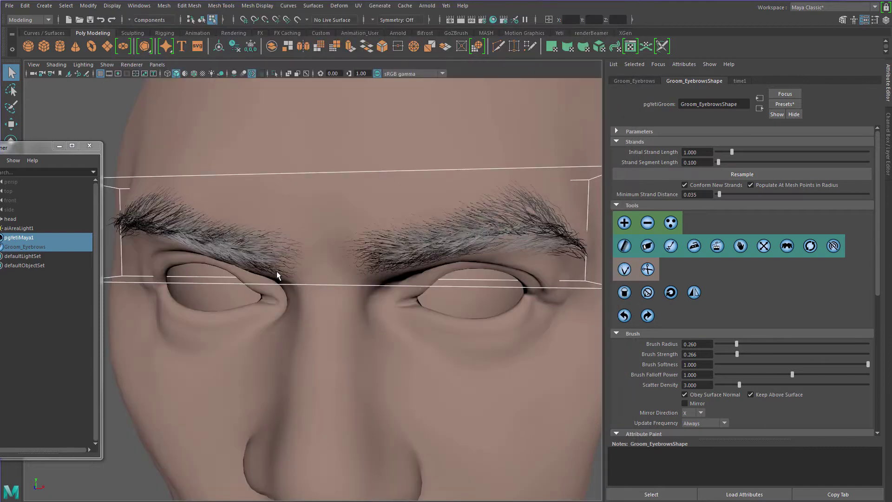
Bring back Groom_Eyebrows with the scatter tool active, hide pgYetiMaya1 and reduce the Brush Radius to about 0.085
{"action": "right_click_drag", "start_coordinate": [277, 275], "coordinate": [353, 278], "text": "alt"}
{"action": "middle_click_drag", "start_coordinate": [353, 278], "coordinate": [438, 319], "text": "alt"}
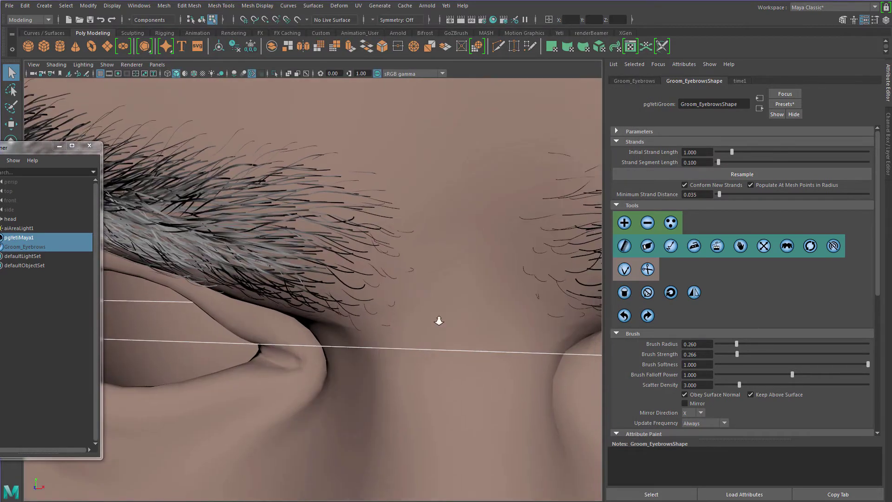
{"action": "left_click", "coordinate": [670, 223]}
{"action": "left_click", "coordinate": [28, 246]}
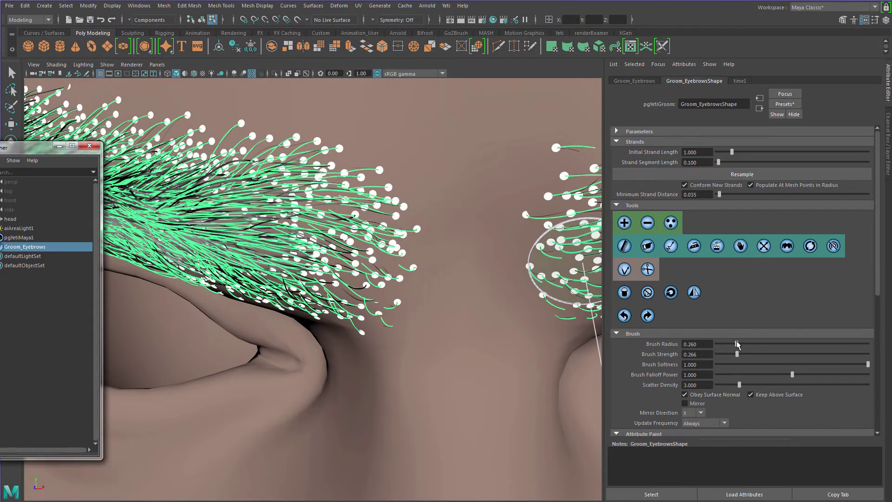
{"action": "left_click_drag", "start_coordinate": [736, 343], "coordinate": [726, 344]}
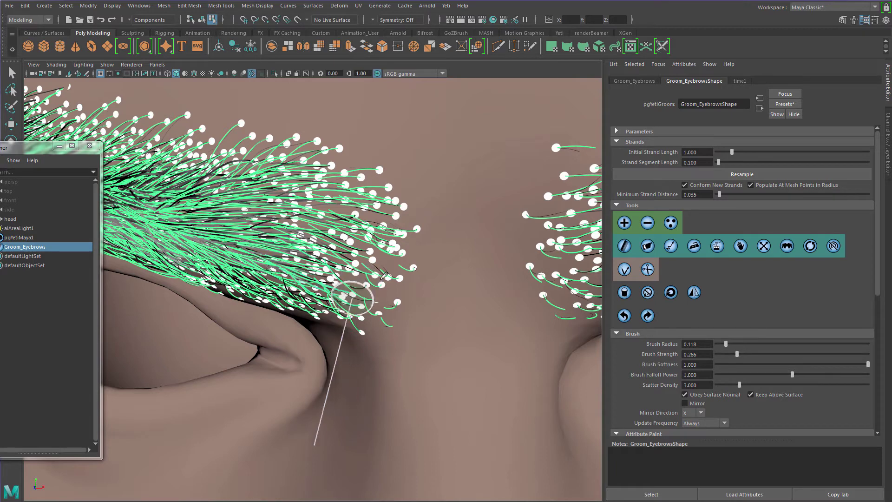
{"action": "left_click", "coordinate": [21, 238]}
{"action": "left_click", "coordinate": [25, 246]}
Scatter extra strands at the inner ends of both eyebrows near the nose bridge
{"action": "mouse_move", "coordinate": [355, 278]}
{"action": "left_mouse_down"}
{"action": "mouse_move", "coordinate": [388, 294]}
{"action": "mouse_move", "coordinate": [389, 266]}
{"action": "left_mouse_up"}
{"action": "middle_click_drag", "start_coordinate": [564, 266], "coordinate": [404, 282], "text": "alt"}
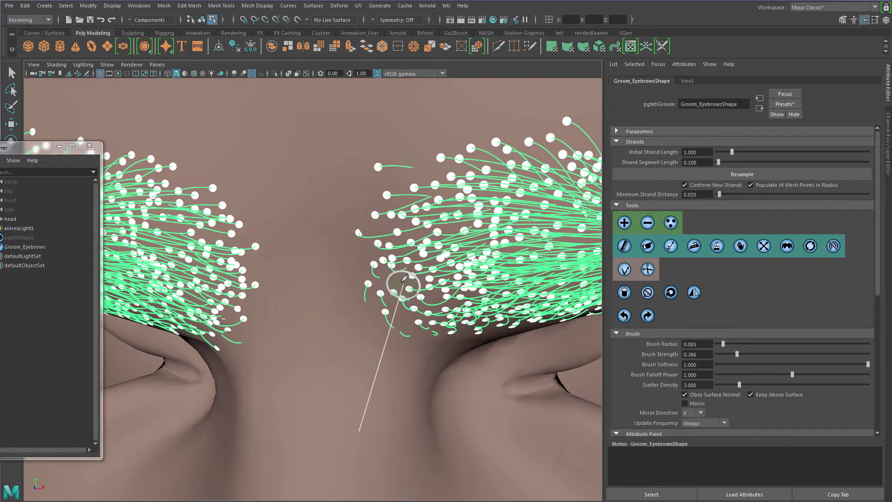
{"action": "mouse_move", "coordinate": [404, 283]}
{"action": "left_mouse_down"}
{"action": "mouse_move", "coordinate": [369, 316]}
{"action": "mouse_move", "coordinate": [363, 284]}
{"action": "left_mouse_up"}
Try the remove-strand tool on a stray strand at the mirrored eyebrow's inner tip, and add a single strand just below it
{"action": "left_click", "coordinate": [648, 223]}
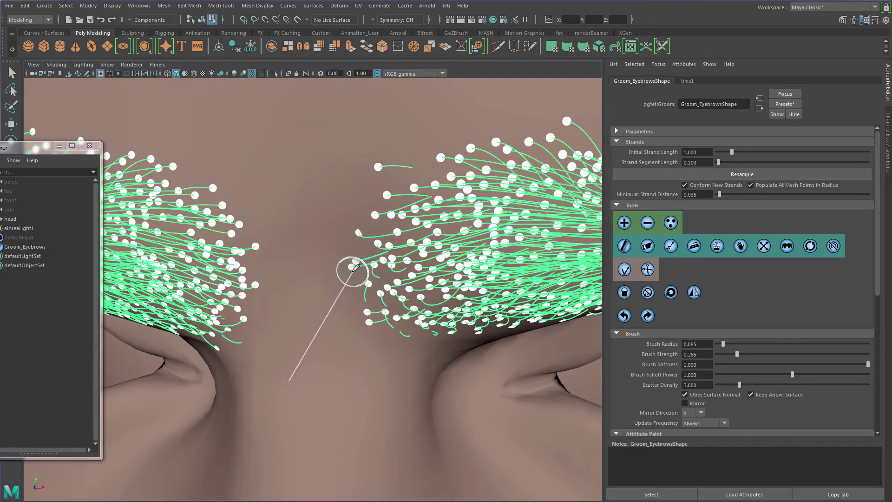
{"action": "left_click", "coordinate": [352, 267]}
{"action": "left_click", "coordinate": [625, 223]}
{"action": "left_click", "coordinate": [354, 281]}
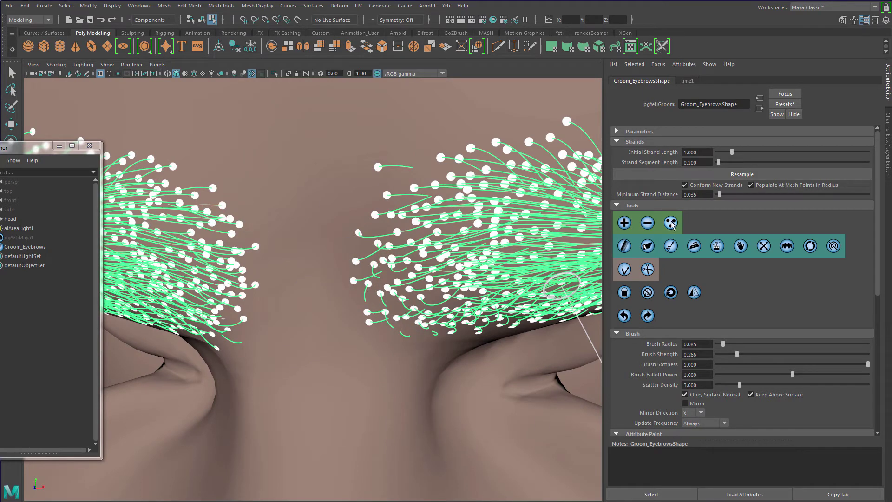
Scatter more strands over the mirrored eyebrow's inner end and leave the grooming brush
{"action": "left_click", "coordinate": [403, 304]}
{"action": "left_click", "coordinate": [428, 300]}
{"action": "left_click", "coordinate": [403, 231]}
{"action": "left_click", "coordinate": [377, 273]}
{"action": "key", "text": "q"}
Turn off the Attribute Paint display on Groom_Eyebrows so only the plain strands are drawn
{"action": "right_click_drag", "start_coordinate": [437, 301], "coordinate": [343, 297], "text": "alt"}
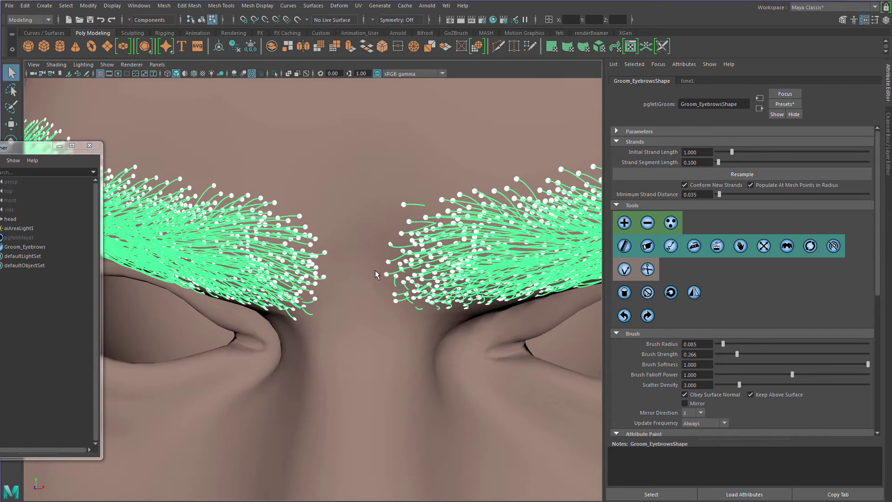
{"action": "middle_click_drag", "start_coordinate": [344, 297], "coordinate": [383, 282], "text": "alt"}
{"action": "left_click_drag", "start_coordinate": [50, 147], "coordinate": [79, 134]}
{"action": "left_click", "coordinate": [56, 234]}
{"action": "left_click", "coordinate": [317, 225]}
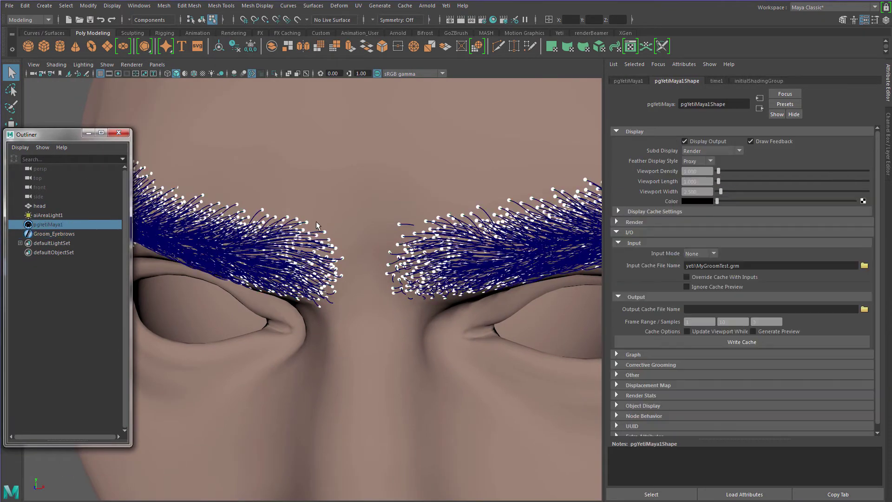
{"action": "left_click_drag", "start_coordinate": [530, 400], "coordinate": [505, 408], "text": "alt"}
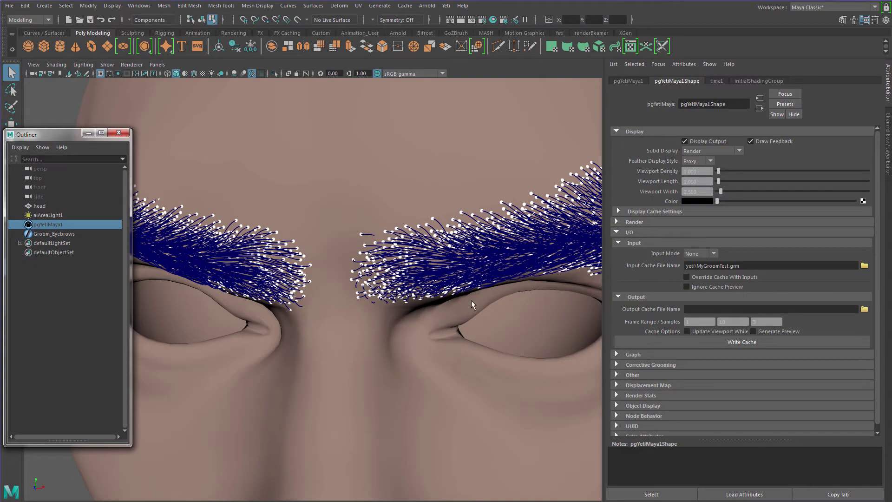
{"action": "left_click", "coordinate": [54, 234]}
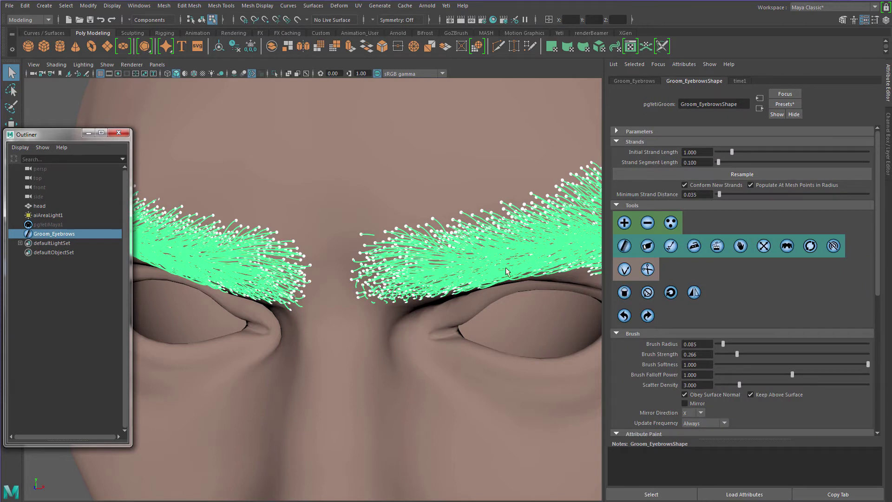
{"action": "mouse_move", "coordinate": [877, 279]}
{"action": "left_mouse_down"}
{"action": "mouse_move", "coordinate": [865, 350]}
{"action": "mouse_move", "coordinate": [843, 349]}
{"action": "left_mouse_up"}
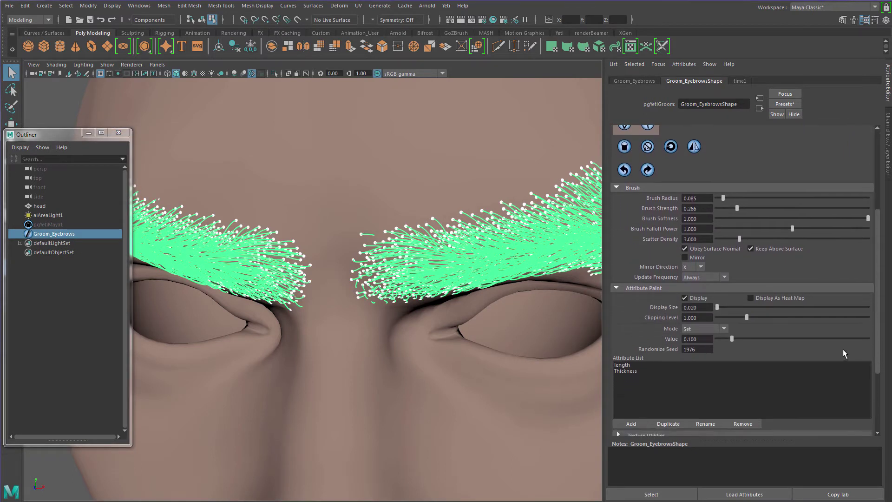
{"action": "left_click", "coordinate": [685, 298]}
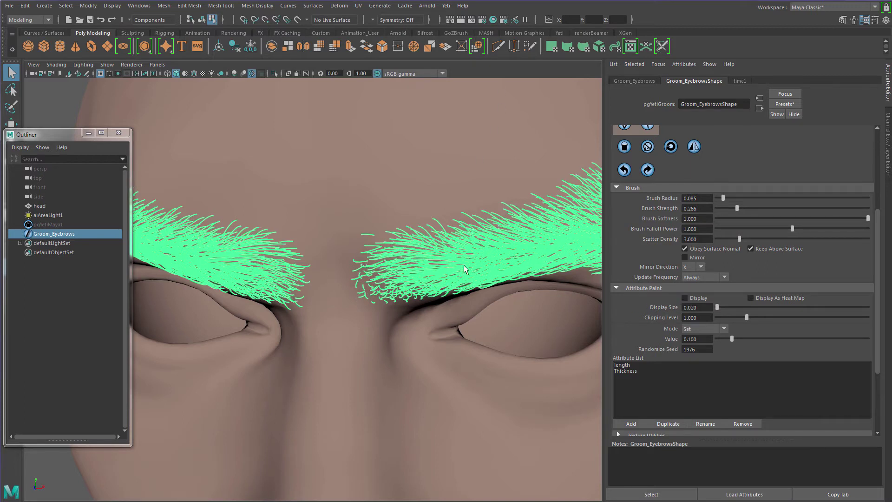
Open the Hypershade and create an Arnold aiStandardHair shader
{"action": "left_click", "coordinate": [493, 20]}
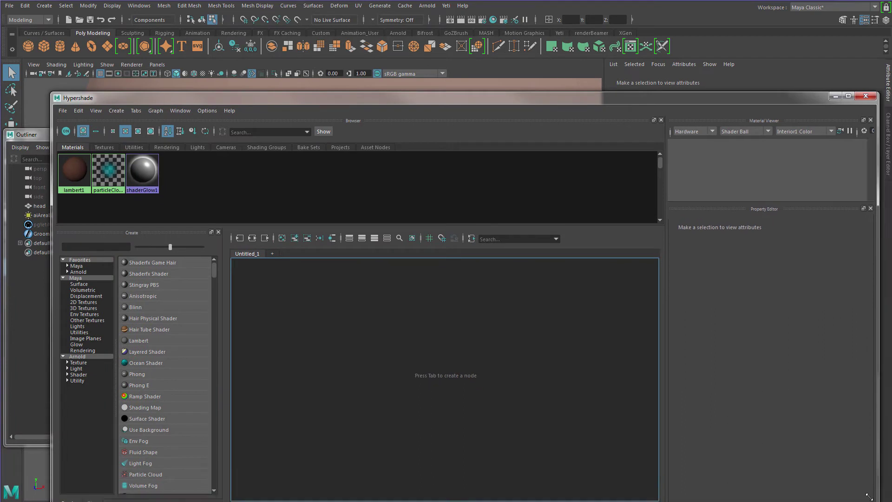
{"action": "left_click_drag", "start_coordinate": [344, 105], "coordinate": [327, 116]}
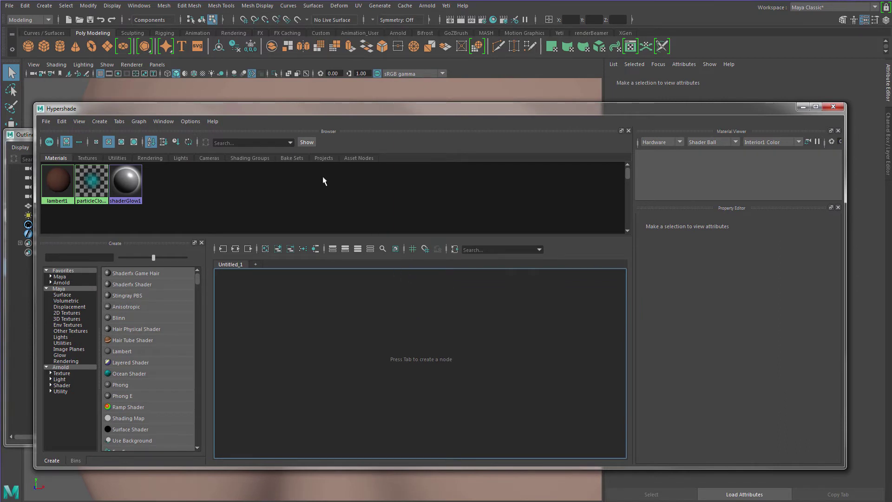
{"action": "left_click", "coordinate": [60, 367]}
{"action": "left_click", "coordinate": [62, 385]}
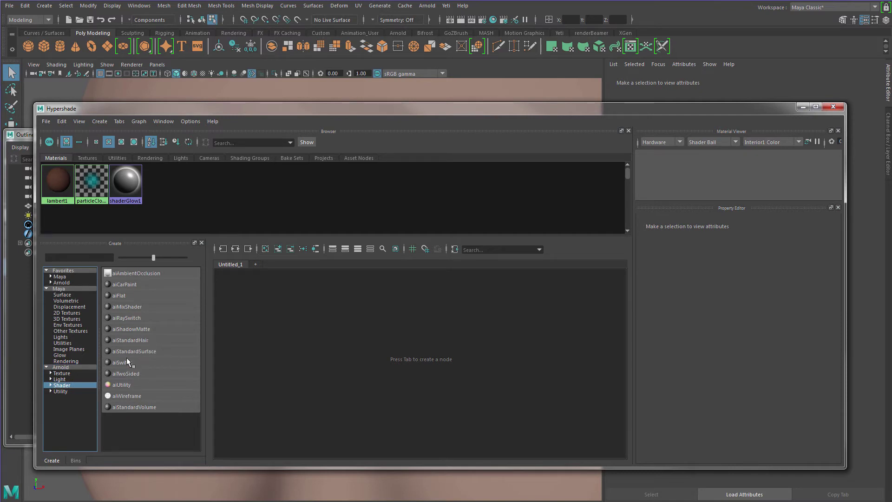
{"action": "left_click", "coordinate": [133, 339]}
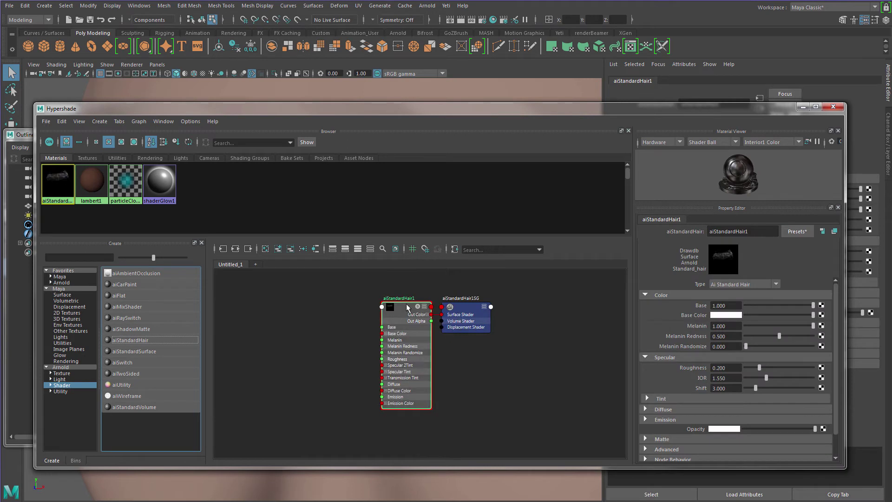
Assign the aiStandardHair1 material to pgYetiMaya1
{"action": "left_click_drag", "start_coordinate": [319, 111], "coordinate": [434, 139]}
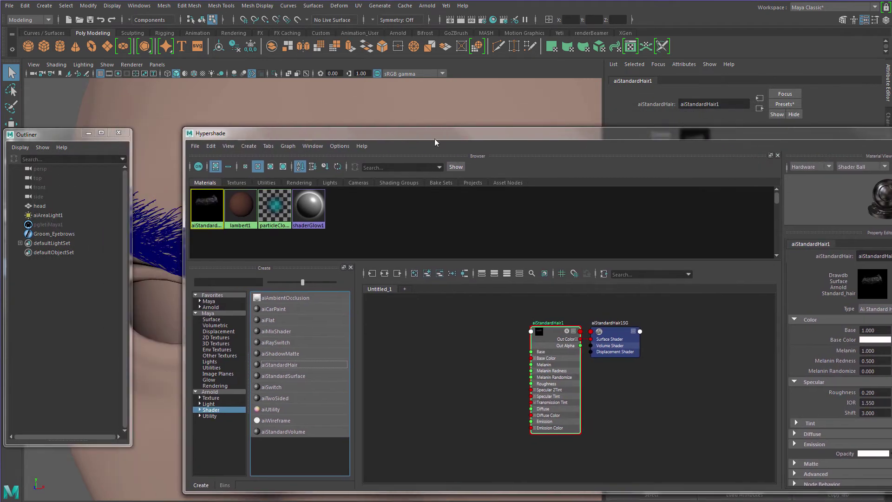
{"action": "left_click", "coordinate": [66, 136]}
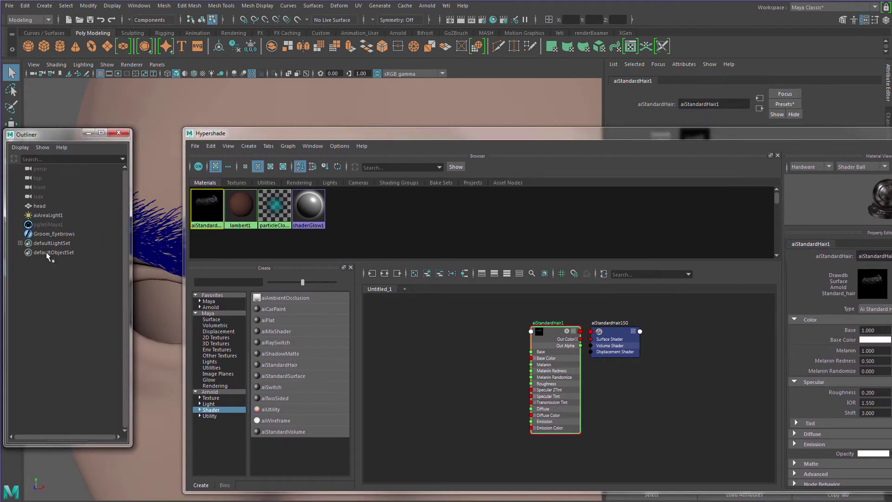
{"action": "left_click", "coordinate": [52, 224]}
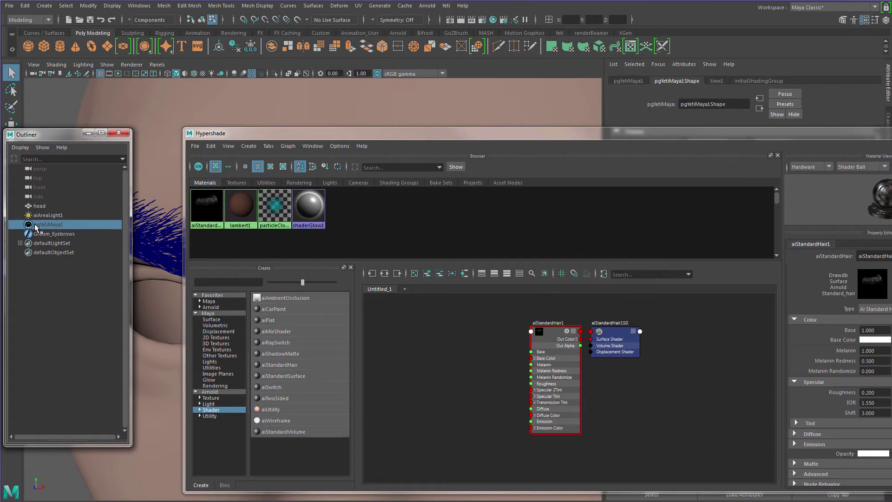
{"action": "right_click_drag", "start_coordinate": [541, 331], "coordinate": [543, 302]}
{"action": "left_click_drag", "start_coordinate": [630, 139], "coordinate": [472, 145]}
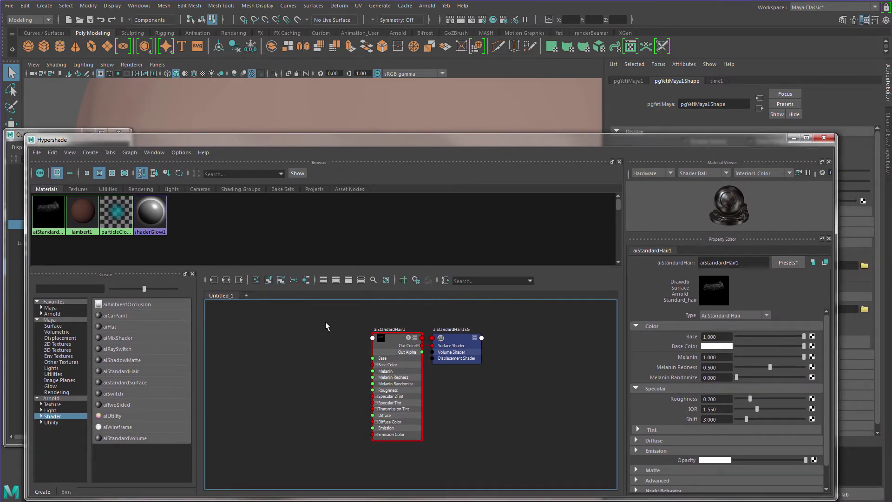
Set aiStandardHair1's Melanin to 0.664, Melanin Redness to 0.063 and Melanin Randomize to 0.343, and close the Hypershade
{"action": "scroll", "coordinate": [448, 362], "scroll_direction": "up", "scroll_amount": 2}
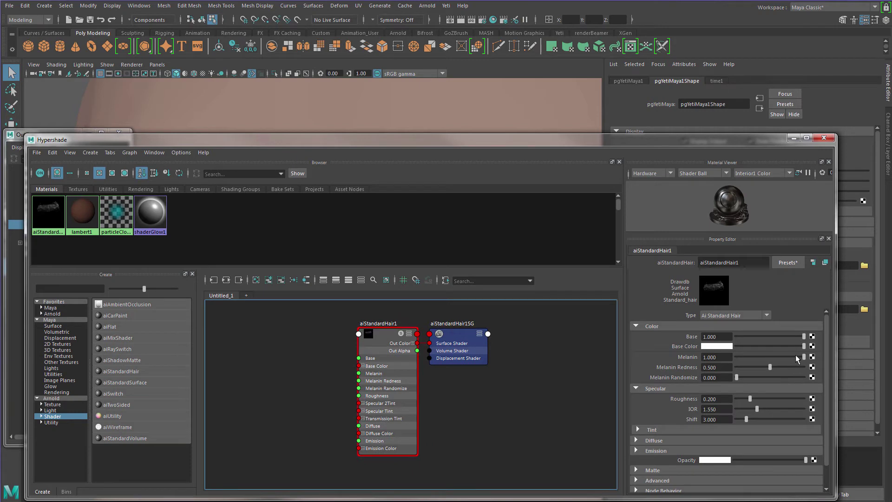
{"action": "left_click_drag", "start_coordinate": [796, 355], "coordinate": [763, 380]}
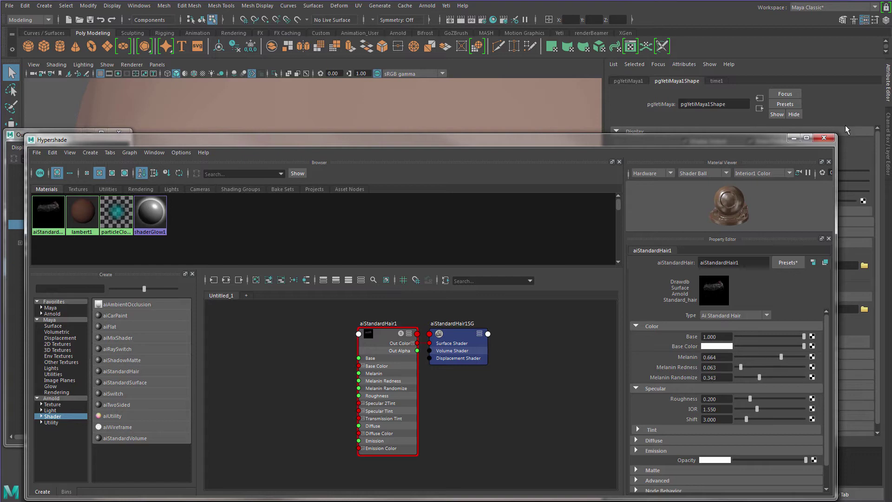
{"action": "left_click", "coordinate": [824, 139]}
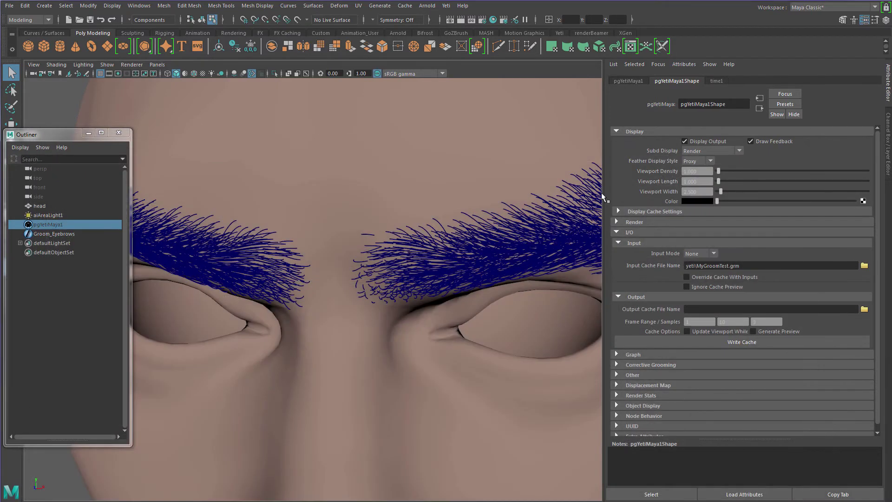
Show pgYetiMaya1's hair again and frame both brows for a render
{"action": "left_click", "coordinate": [47, 226]}
{"action": "scroll", "coordinate": [316, 285], "scroll_direction": "down", "scroll_amount": 2}
{"action": "left_click_drag", "start_coordinate": [312, 297], "coordinate": [298, 295], "text": "alt"}
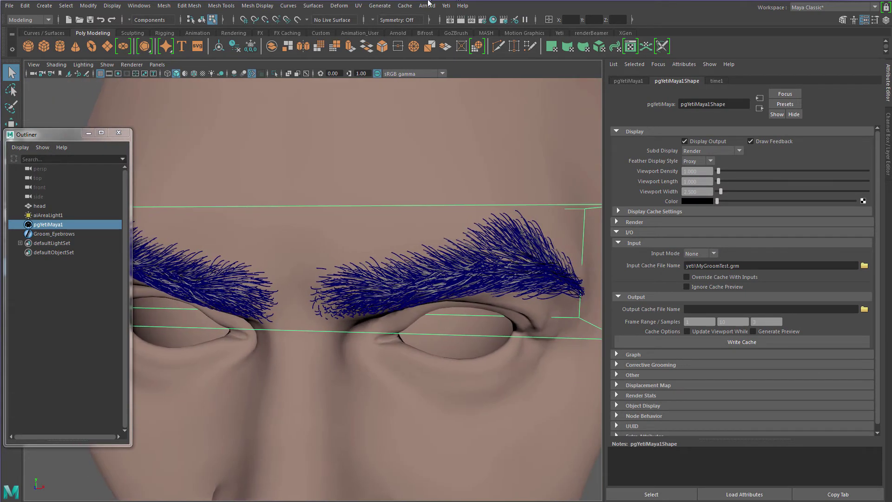
Render the face in Arnold with the new hair shader and examine both brows' colour and strand thickness up close
{"action": "left_click", "coordinate": [428, 6]}
{"action": "left_click", "coordinate": [431, 23]}
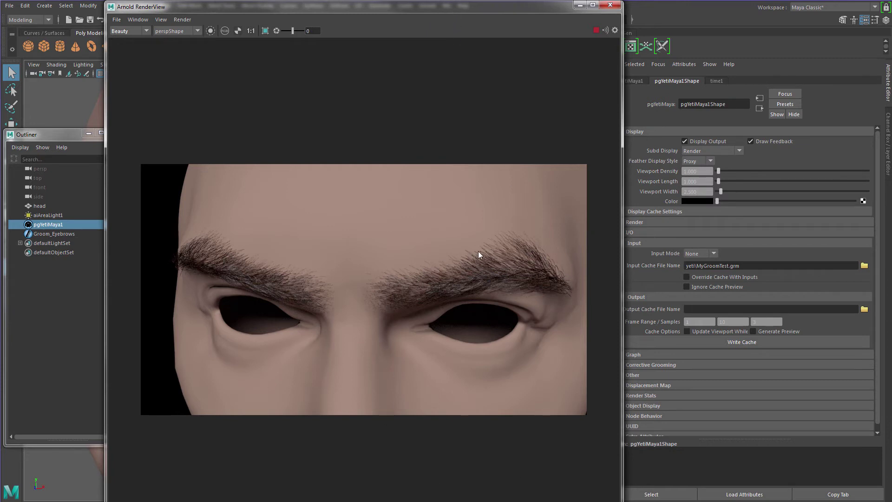
{"action": "scroll", "coordinate": [478, 244], "scroll_direction": "up", "scroll_amount": 4}
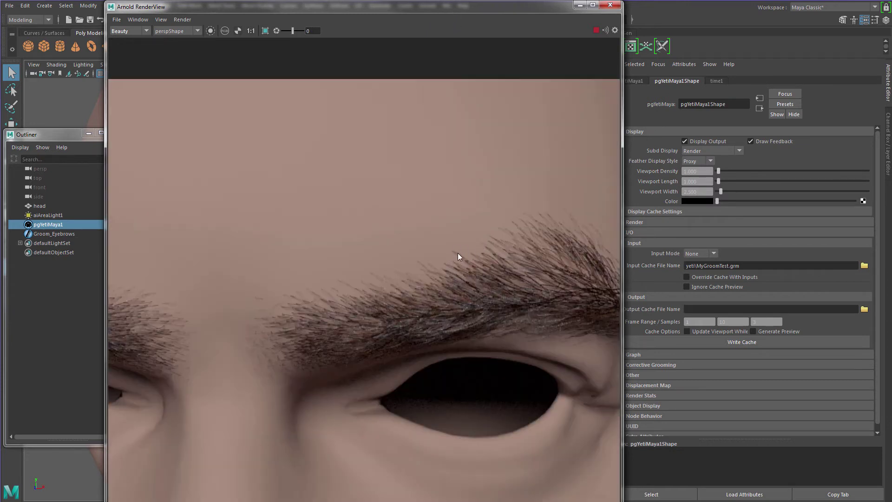
{"action": "scroll", "coordinate": [471, 260], "scroll_direction": "down", "scroll_amount": 2}
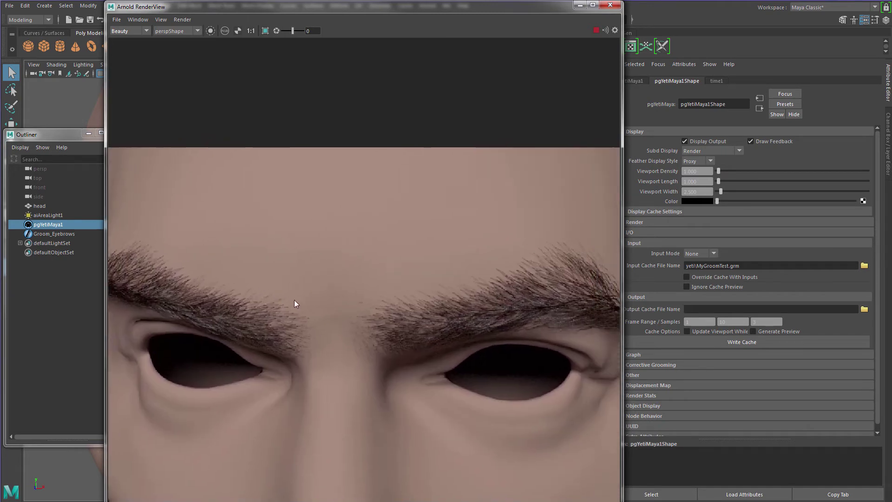
{"action": "scroll", "coordinate": [514, 277], "scroll_direction": "up", "scroll_amount": 3}
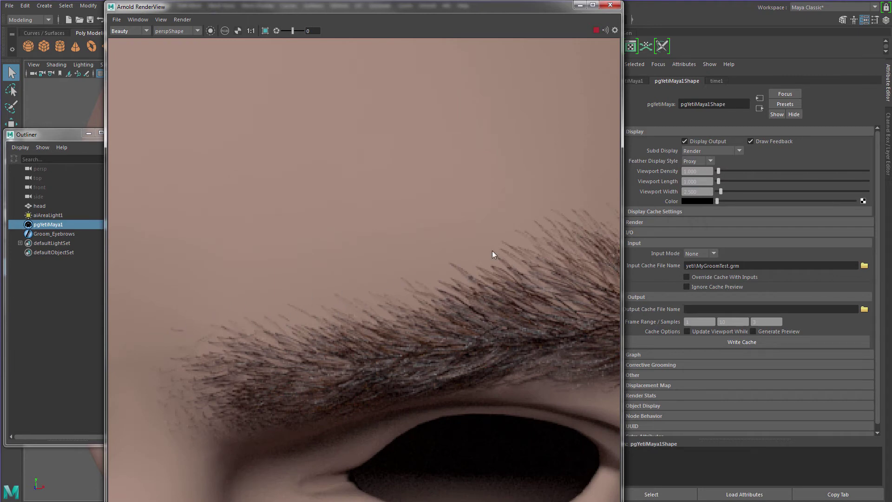
{"action": "scroll", "coordinate": [492, 253], "scroll_direction": "down", "scroll_amount": 1}
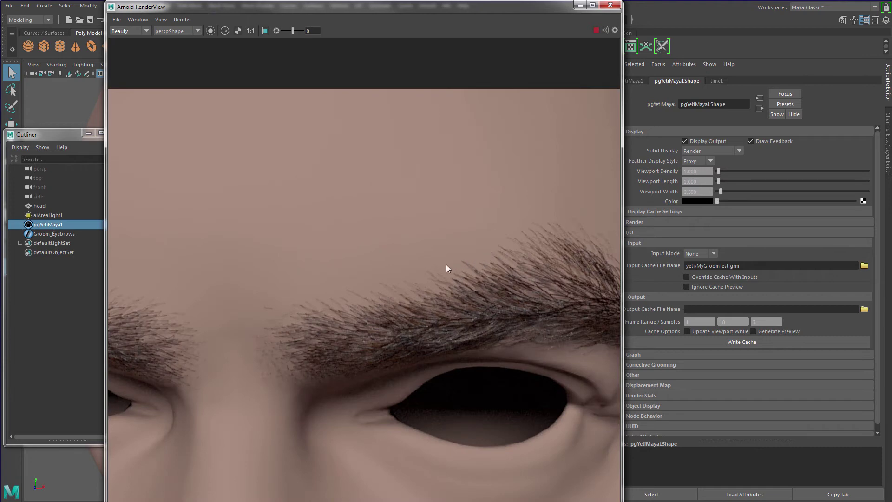
{"action": "scroll", "coordinate": [446, 264], "scroll_direction": "up", "scroll_amount": 1}
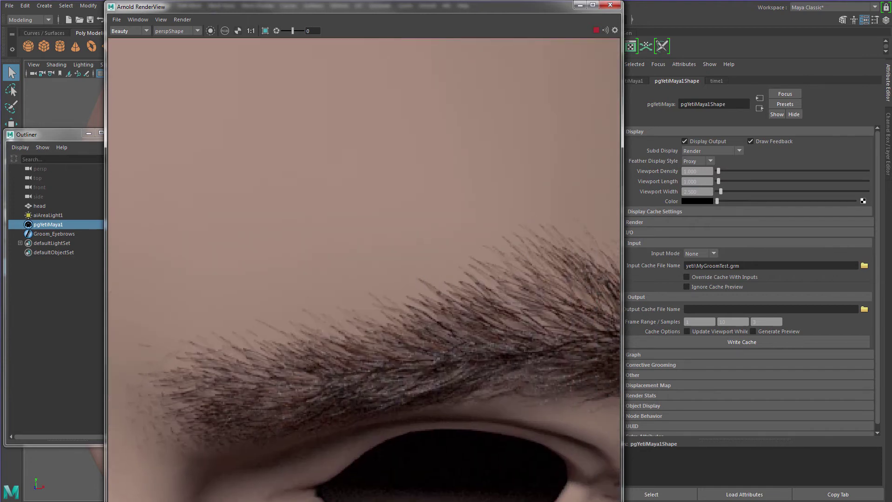
{"action": "left_click", "coordinate": [610, 4]}
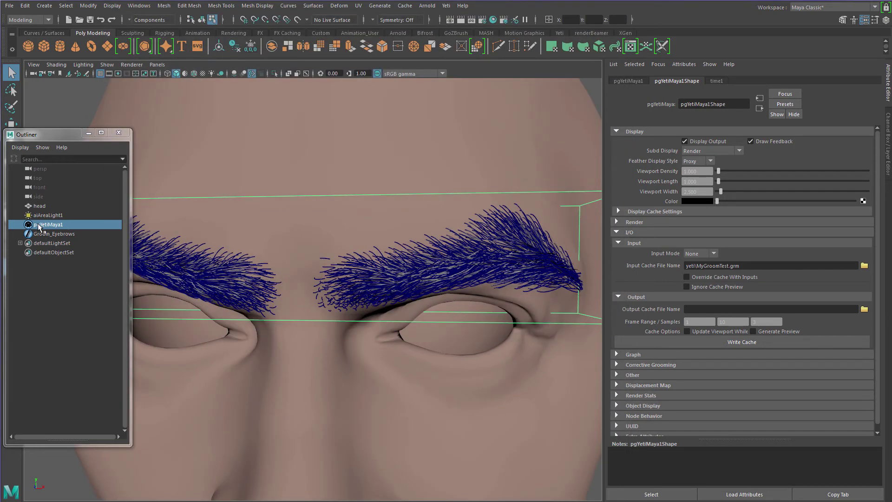
Hide pgYetiMaya1, display Groom_Eyebrows' painted attributes as a heat map and activate the Thickness attribute for painting
{"action": "left_click", "coordinate": [61, 234]}
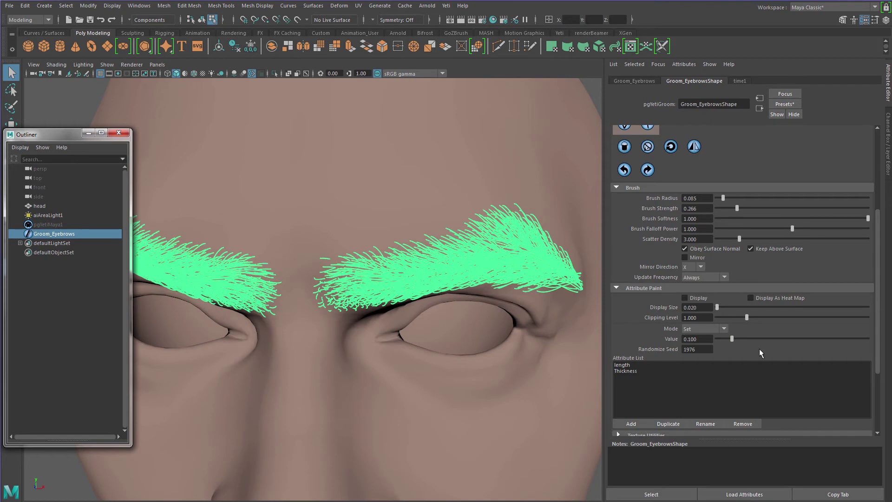
{"action": "left_click", "coordinate": [684, 298]}
{"action": "mouse_move", "coordinate": [471, 248]}
{"action": "right_mouse_down", "text": "alt"}
{"action": "mouse_move", "coordinate": [520, 253]}
{"action": "mouse_move", "coordinate": [549, 243]}
{"action": "right_mouse_up", "text": "alt"}
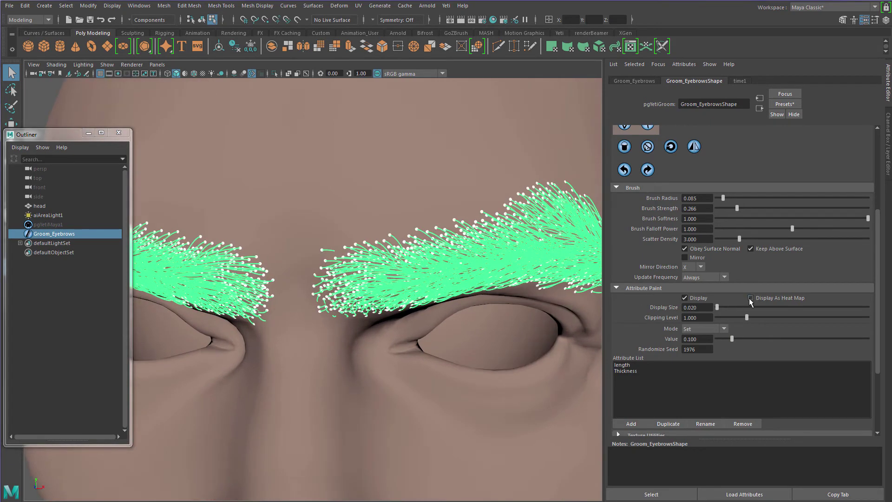
{"action": "left_click", "coordinate": [750, 298]}
{"action": "double_click", "coordinate": [625, 371]}
{"action": "left_click_drag", "start_coordinate": [54, 136], "coordinate": [0, 149]}
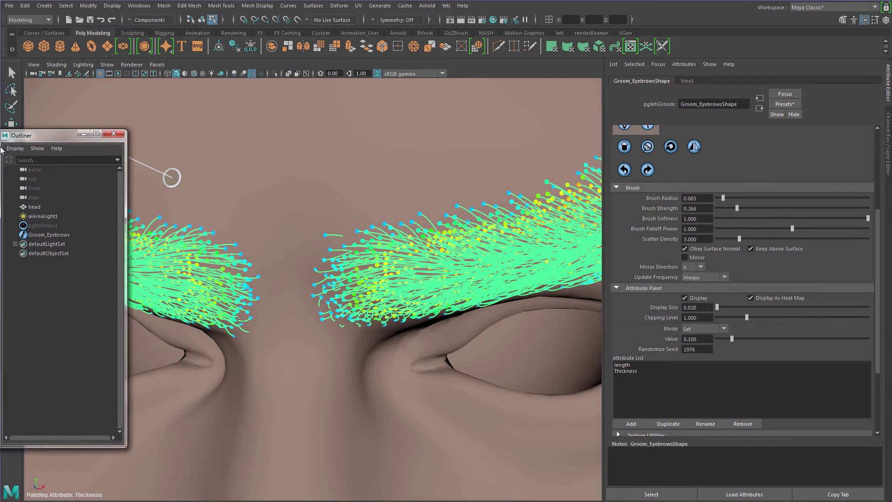
{"action": "right_click_drag", "start_coordinate": [416, 213], "coordinate": [424, 215], "text": "alt"}
{"action": "middle_click_drag", "start_coordinate": [424, 215], "coordinate": [304, 251], "text": "alt"}
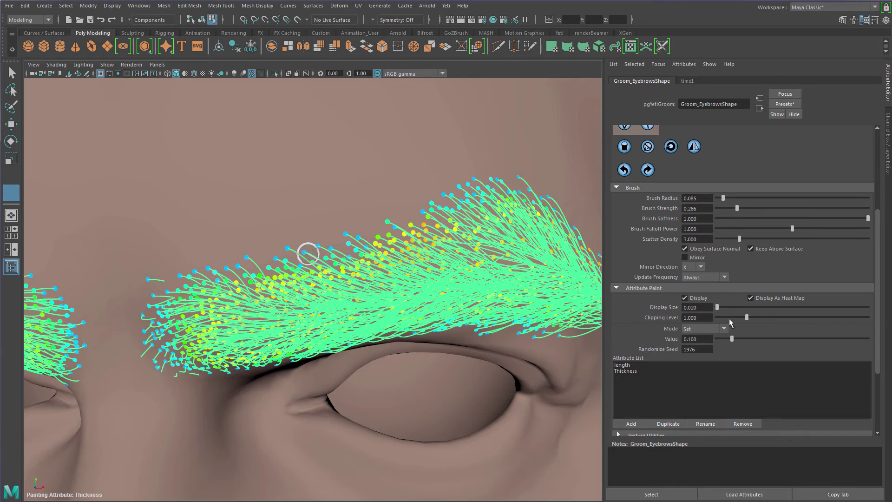
Set the Thickness paint value to 0.200 and enlarge the groom brush radius to 0.553
{"action": "left_click_drag", "start_coordinate": [708, 340], "coordinate": [689, 346]}
{"action": "type", "text": "2"}
{"action": "key", "text": "Return"}
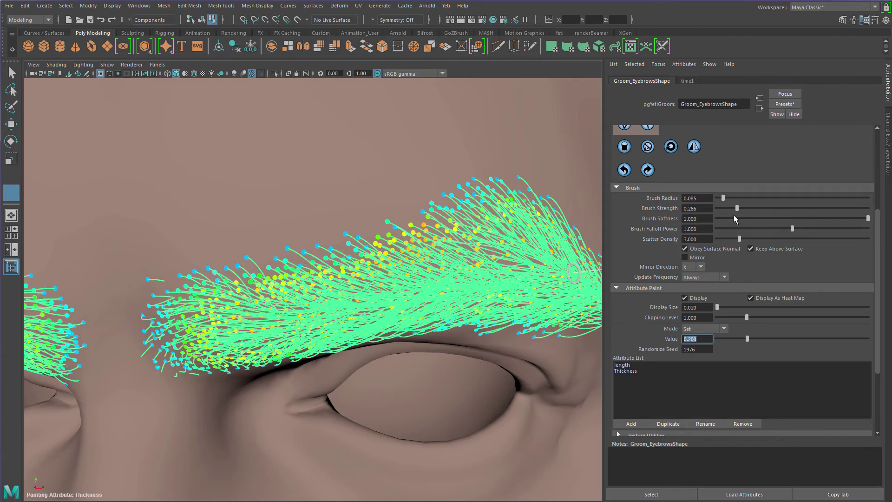
{"action": "mouse_move", "coordinate": [393, 197]}
{"action": "left_mouse_down", "text": "alt"}
{"action": "mouse_move", "coordinate": [398, 186]}
{"action": "mouse_move", "coordinate": [426, 180]}
{"action": "left_mouse_up", "text": "alt"}
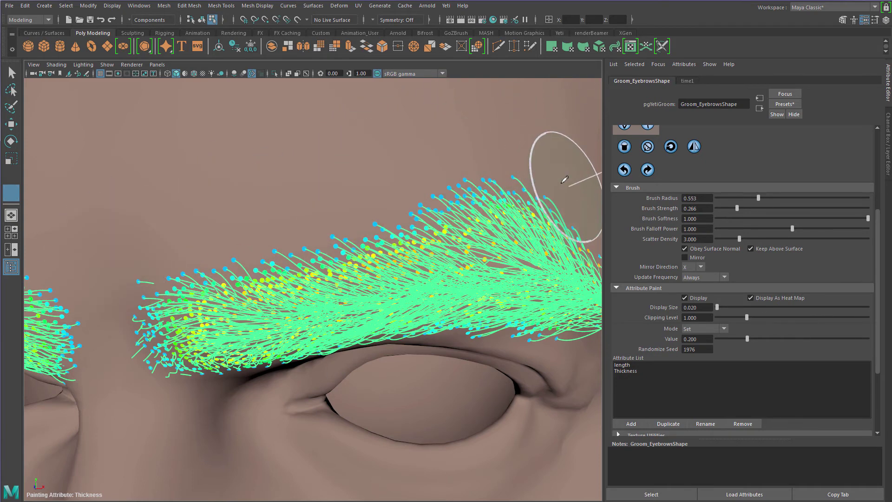
Examine the Thickness heat map along both brows, from the inner ends to the outer tails
{"action": "left_click_drag", "start_coordinate": [562, 183], "coordinate": [449, 199], "text": "alt"}
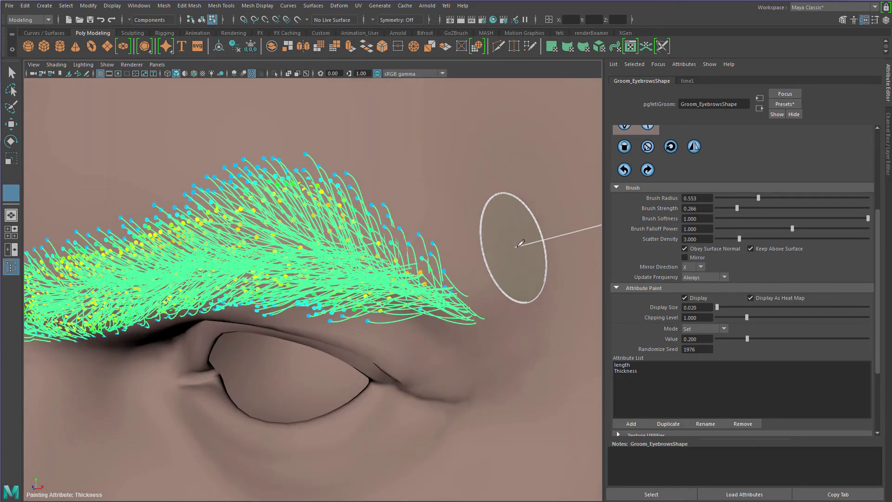
{"action": "left_click_drag", "start_coordinate": [399, 219], "coordinate": [528, 217], "text": "alt"}
{"action": "middle_click_drag", "start_coordinate": [316, 279], "coordinate": [499, 351], "text": "alt"}
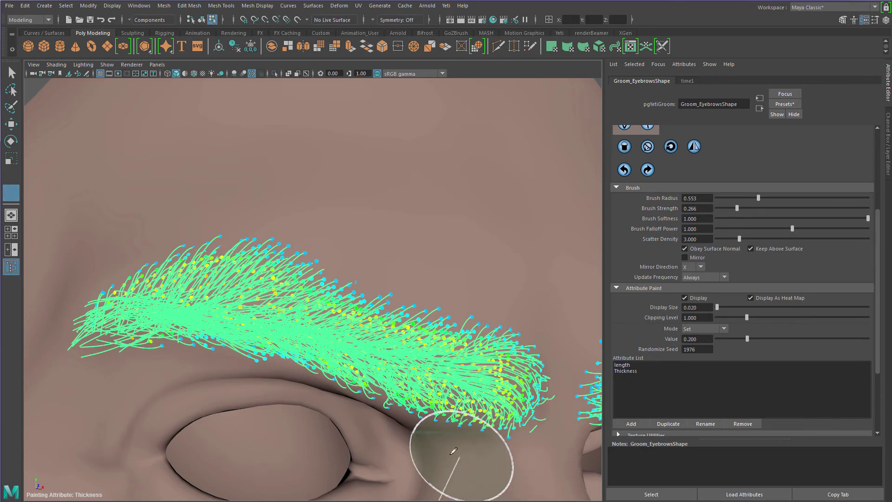
{"action": "left_click_drag", "start_coordinate": [453, 450], "coordinate": [509, 460], "text": "alt"}
{"action": "left_click_drag", "start_coordinate": [156, 353], "coordinate": [160, 302], "text": "alt"}
{"action": "left_click_drag", "start_coordinate": [245, 264], "coordinate": [492, 275], "text": "alt"}
{"action": "middle_click_drag", "start_coordinate": [492, 274], "coordinate": [313, 325], "text": "alt"}
{"action": "middle_click_drag", "start_coordinate": [312, 267], "coordinate": [364, 241], "text": "alt"}
{"action": "middle_click_drag", "start_coordinate": [304, 295], "coordinate": [348, 239], "text": "alt"}
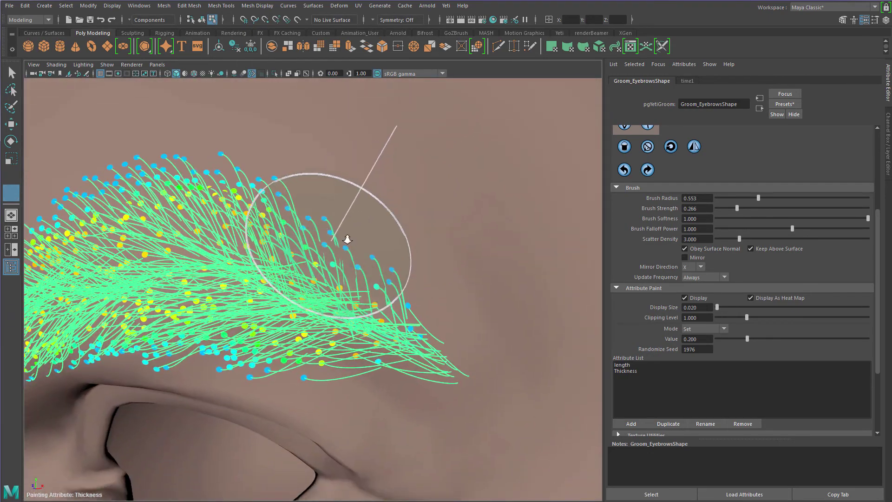
{"action": "right_click_drag", "start_coordinate": [347, 239], "coordinate": [454, 255], "text": "alt"}
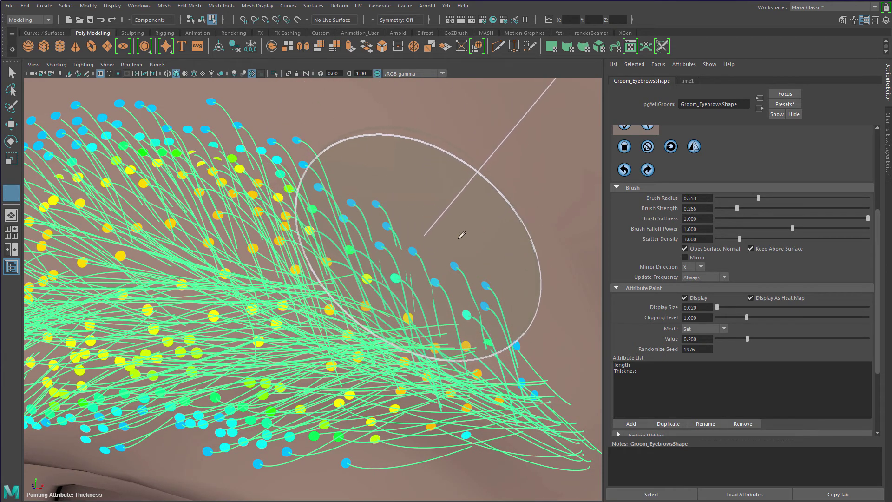
Reduce the brush radius to 0.130, brush Thickness along the upper hairs at the brow's outer end, and leave the paint tool
{"action": "scroll", "coordinate": [764, 210], "scroll_direction": "up", "scroll_amount": 5}
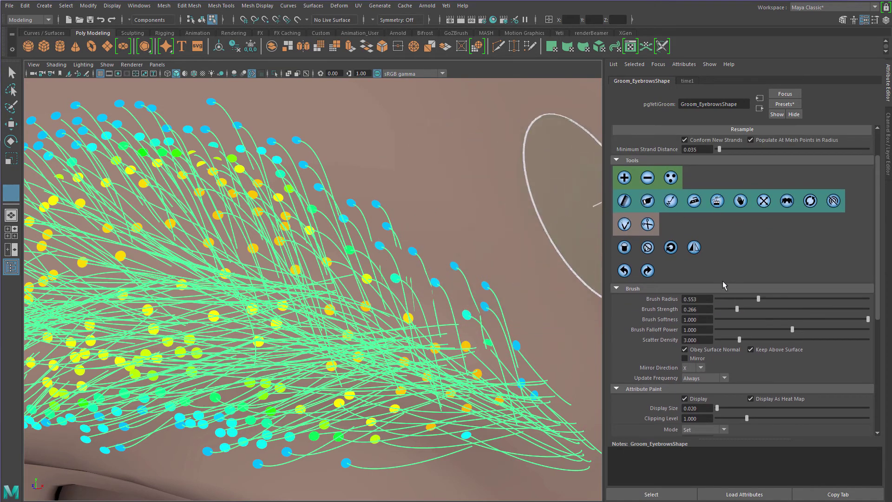
{"action": "left_click", "coordinate": [727, 299]}
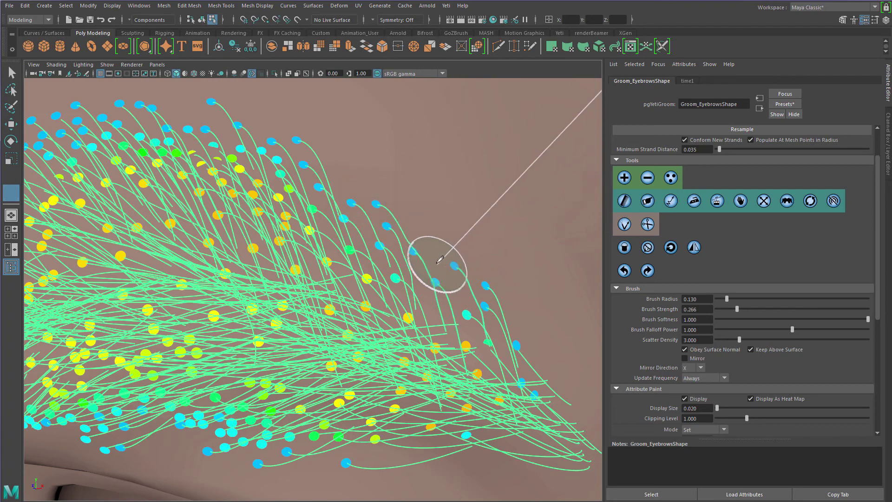
{"action": "scroll", "coordinate": [487, 255], "scroll_direction": "down", "scroll_amount": 8}
{"action": "left_click_drag", "start_coordinate": [500, 255], "coordinate": [293, 247], "text": "alt"}
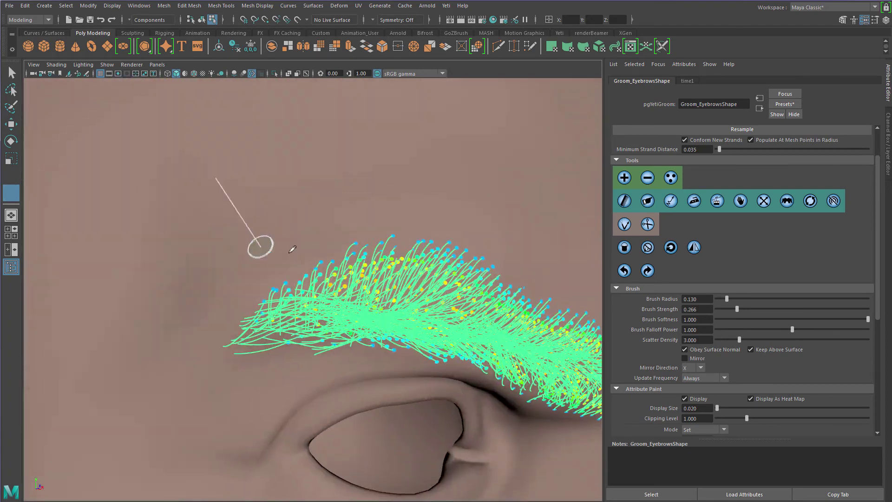
{"action": "scroll", "coordinate": [260, 214], "scroll_direction": "up", "scroll_amount": 8}
{"action": "left_click_drag", "start_coordinate": [376, 221], "coordinate": [349, 251], "text": "alt"}
{"action": "mouse_move", "coordinate": [435, 119]}
{"action": "left_mouse_down"}
{"action": "mouse_move", "coordinate": [431, 135]}
{"action": "mouse_move", "coordinate": [372, 172]}
{"action": "left_mouse_up"}
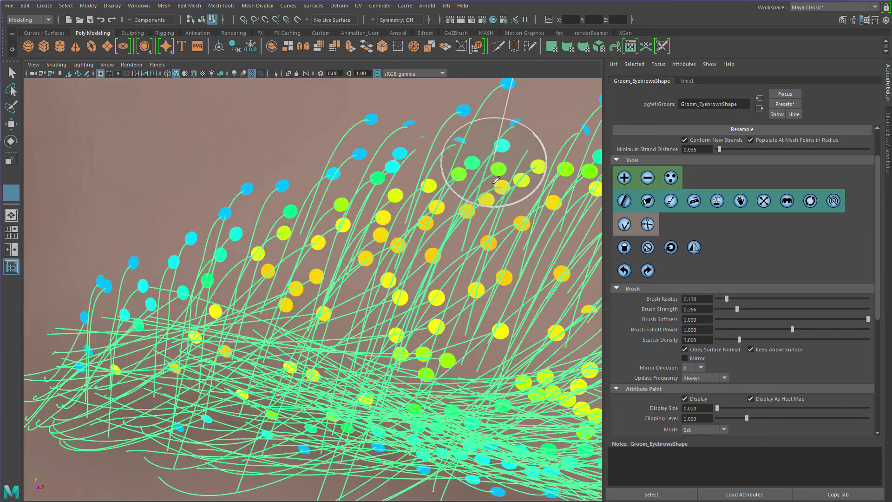
{"action": "left_click_drag", "start_coordinate": [489, 159], "coordinate": [322, 176]}
{"action": "scroll", "coordinate": [322, 177], "scroll_direction": "down", "scroll_amount": 8}
{"action": "key", "text": "q"}
{"action": "left_click_drag", "start_coordinate": [301, 213], "coordinate": [395, 246], "text": "alt"}
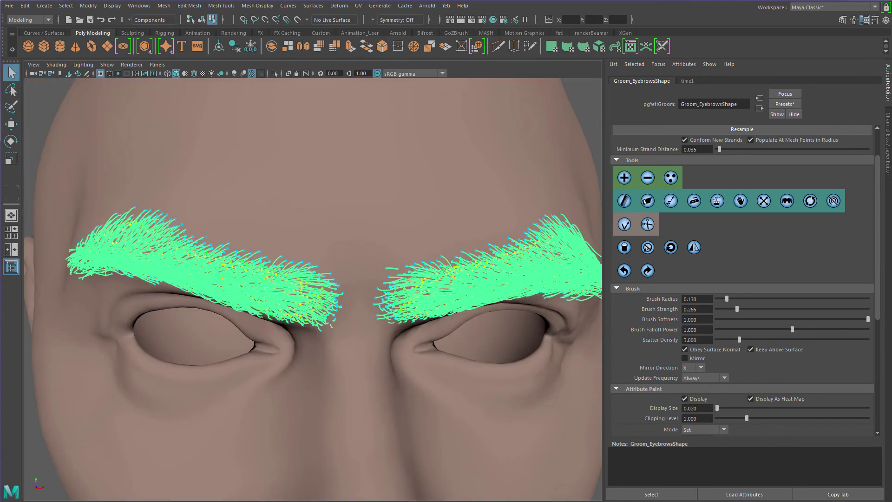
Show pgYetiMaya1's hair again and hide the Groom_Eyebrows strands
{"action": "key", "text": "alt+o"}
{"action": "left_click", "coordinate": [55, 234]}
{"action": "left_click", "coordinate": [56, 240], "text": "ctrl"}
Render the face in Arnold, examine the thickness and density of both brows, and close the render view
{"action": "scroll", "coordinate": [365, 294], "scroll_direction": "up", "scroll_amount": 5}
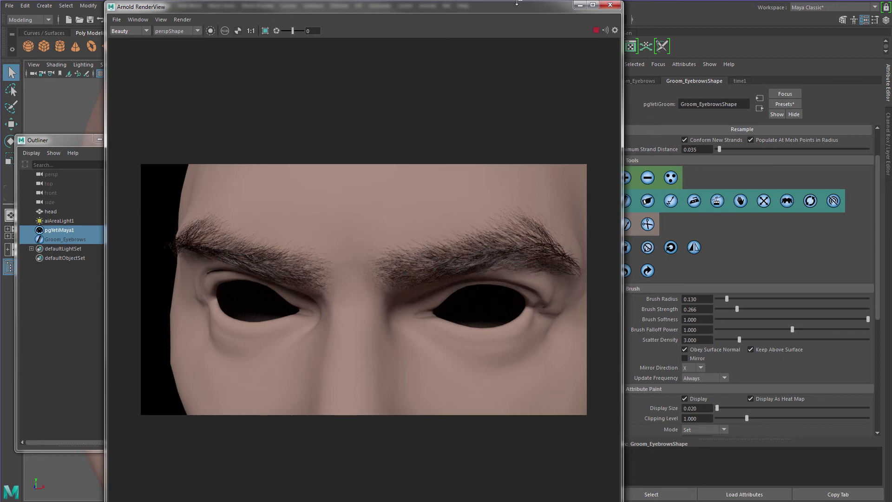
{"action": "left_click_drag", "start_coordinate": [518, 1], "coordinate": [530, 26]}
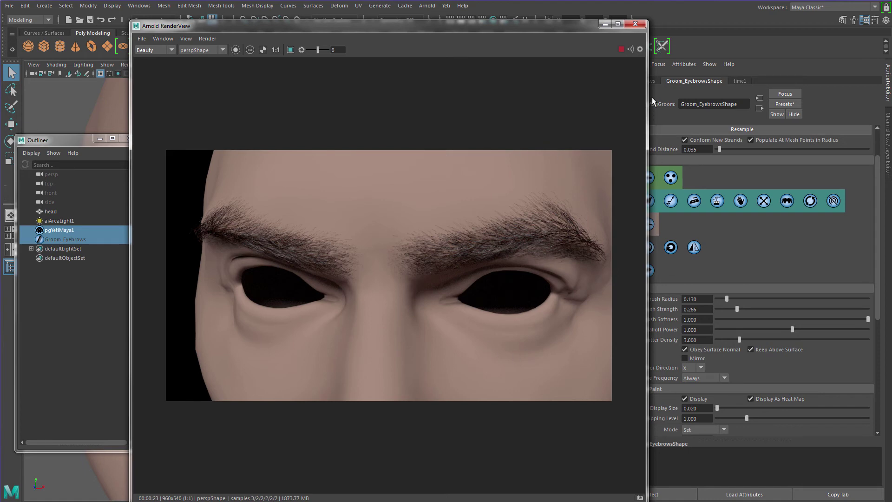
{"action": "left_click", "coordinate": [636, 23]}
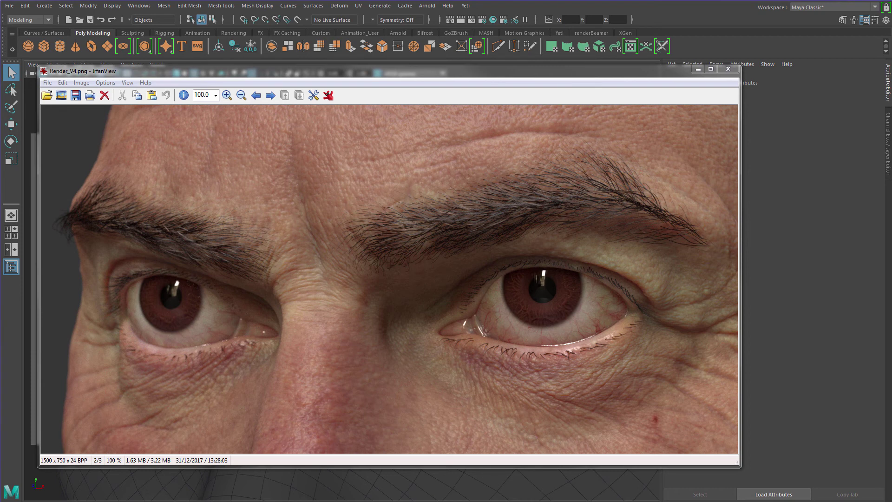
Switch to IrfanView and compare the brows in the finished renders Render_V4.png and Render_V5.png
{"action": "left_click_drag", "start_coordinate": [425, 71], "coordinate": [443, 55]}
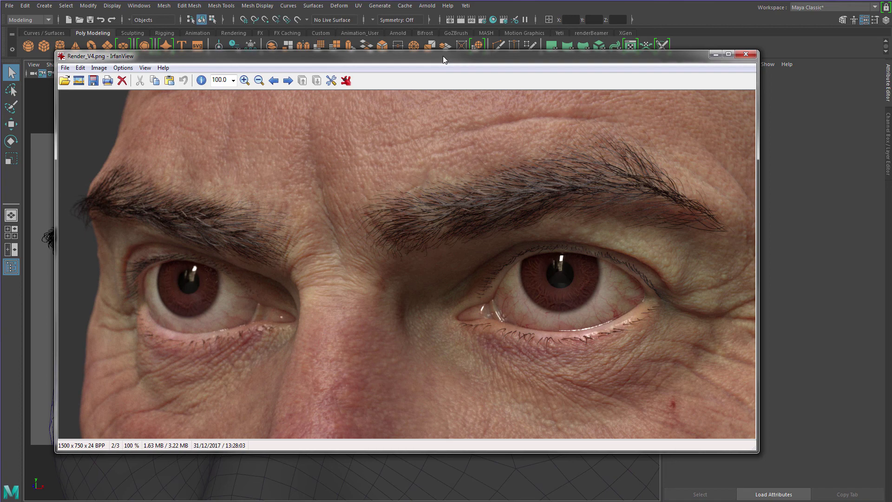
{"action": "key", "text": "Right"}
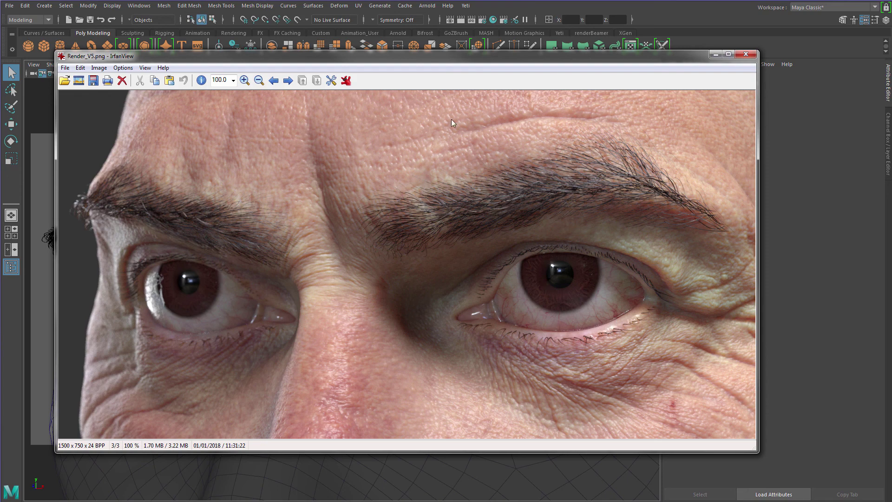
{"action": "left_click_drag", "start_coordinate": [425, 57], "coordinate": [424, 54]}
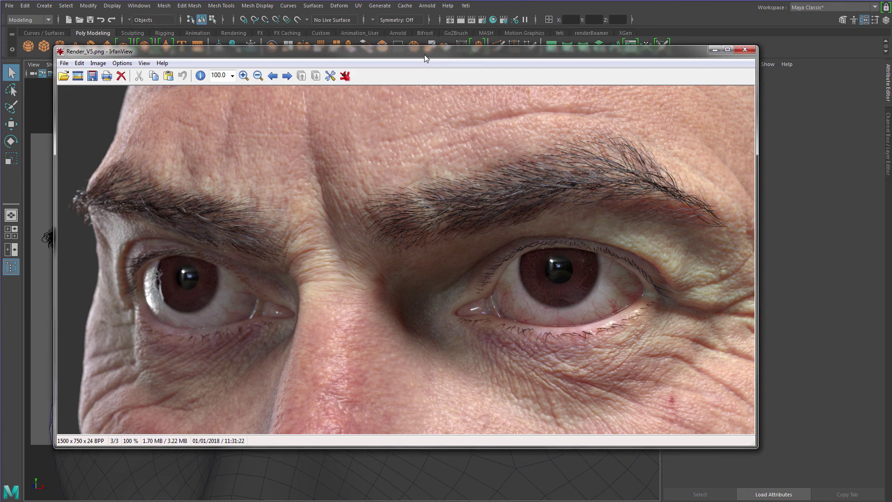
{"action": "key", "text": "Left"}
{"action": "key", "text": "Right"}
{"action": "key", "text": "Left"}
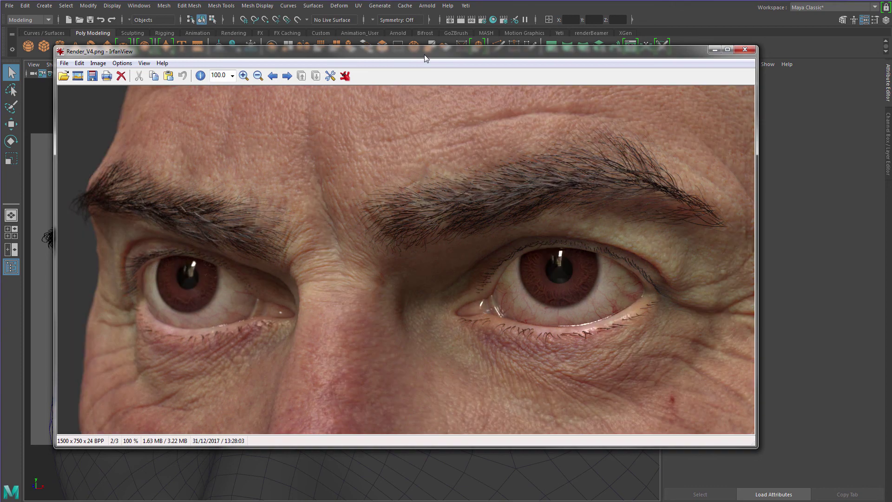
{"action": "key", "text": "Right"}
{"action": "key", "text": "Left"}
{"action": "key", "text": "Right"}
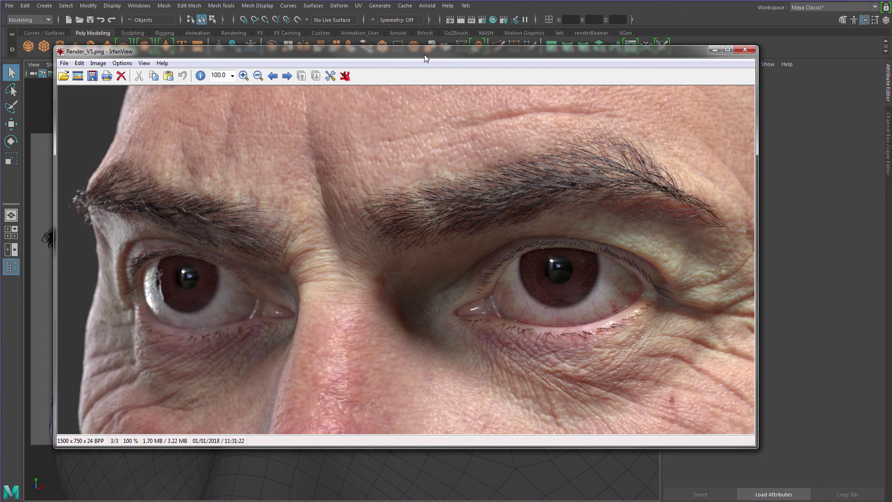